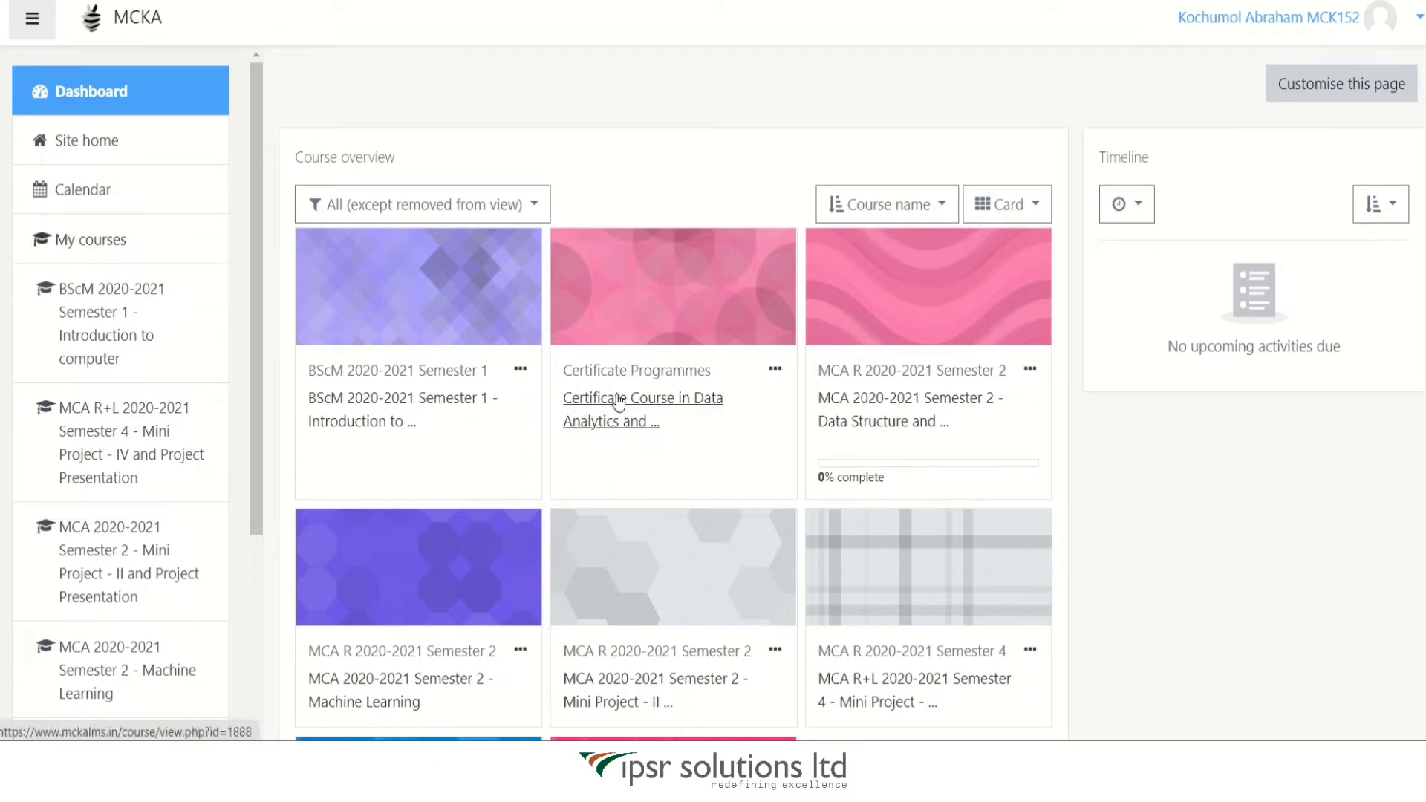
# - Open the Certificate Course in Data Analytics and Visualization and turn on editing for its page
pyautogui.click(619, 402)
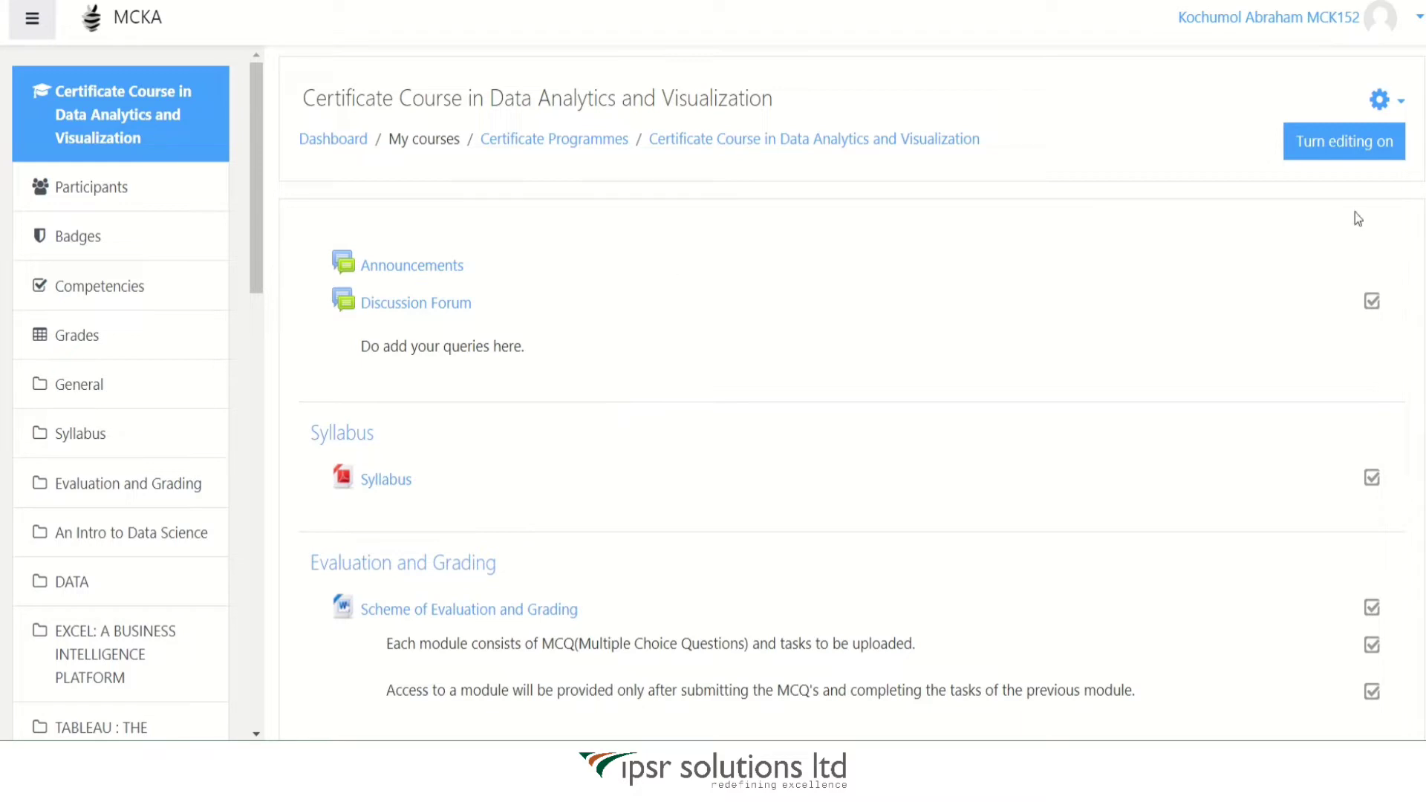
pyautogui.click(1347, 150)
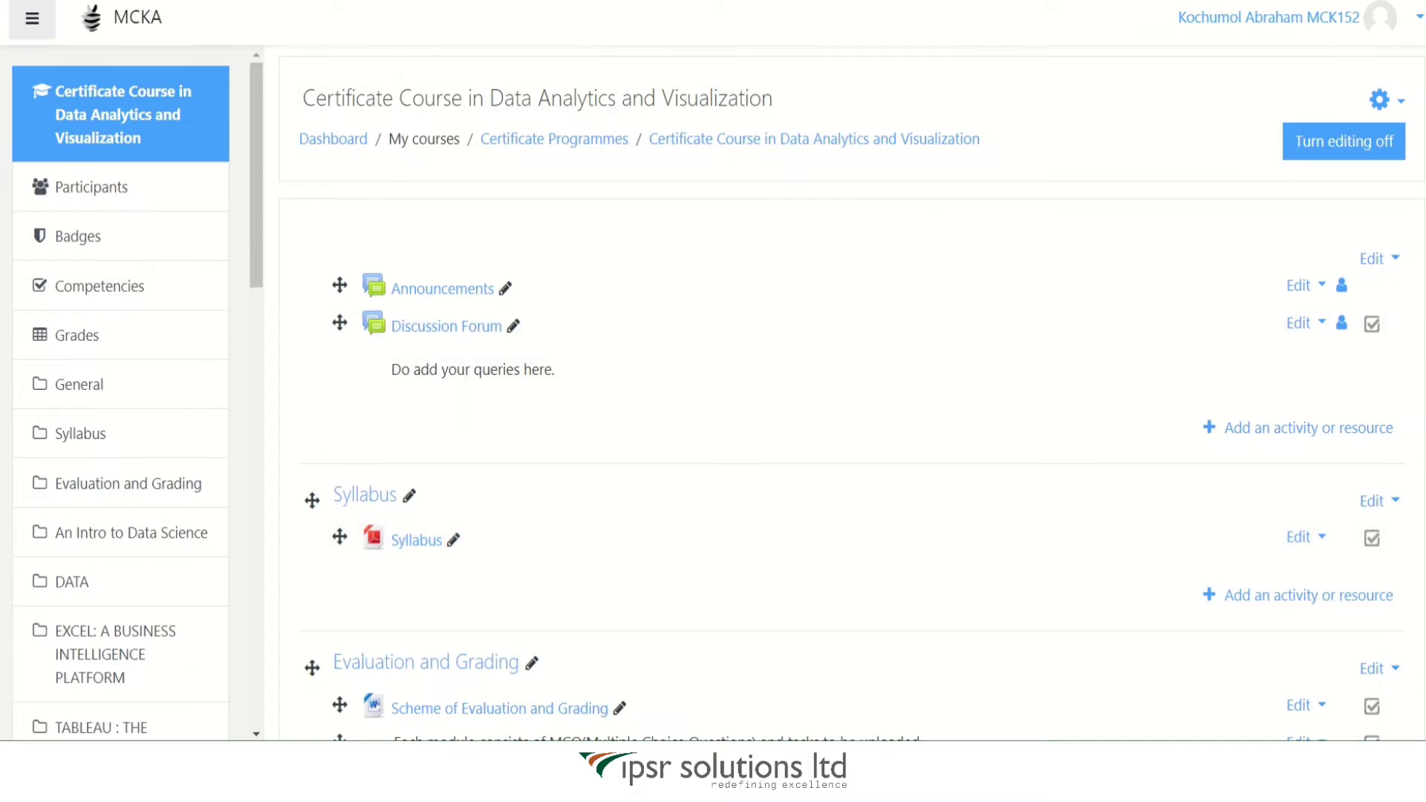
# - Add a new Lesson to the EXCEL: A BUSINESS INTELLIGENCE PLATFORM section and name it "Data Preprocessing"
pyautogui.scroll(-10, 852, 393)
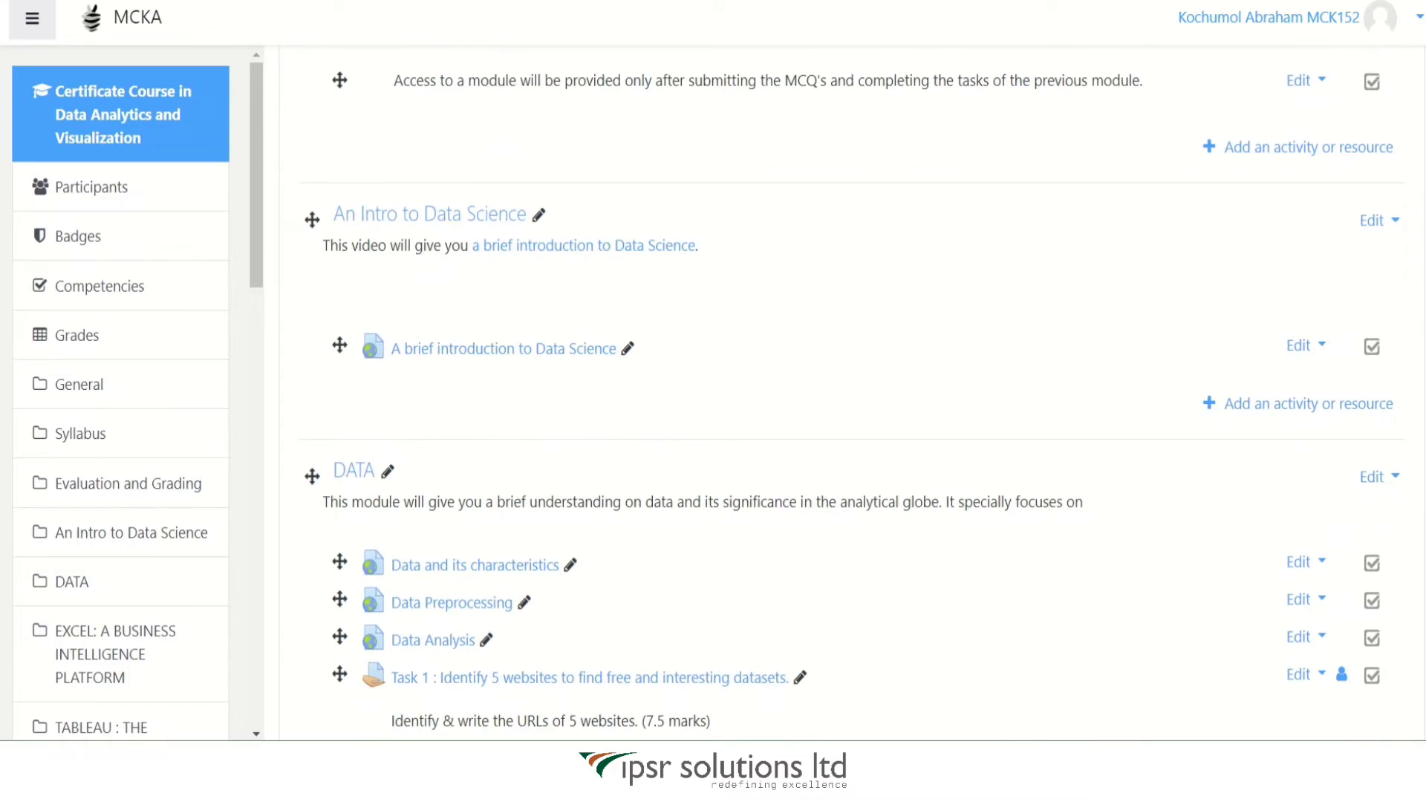
pyautogui.scroll(-12, 689, 370)
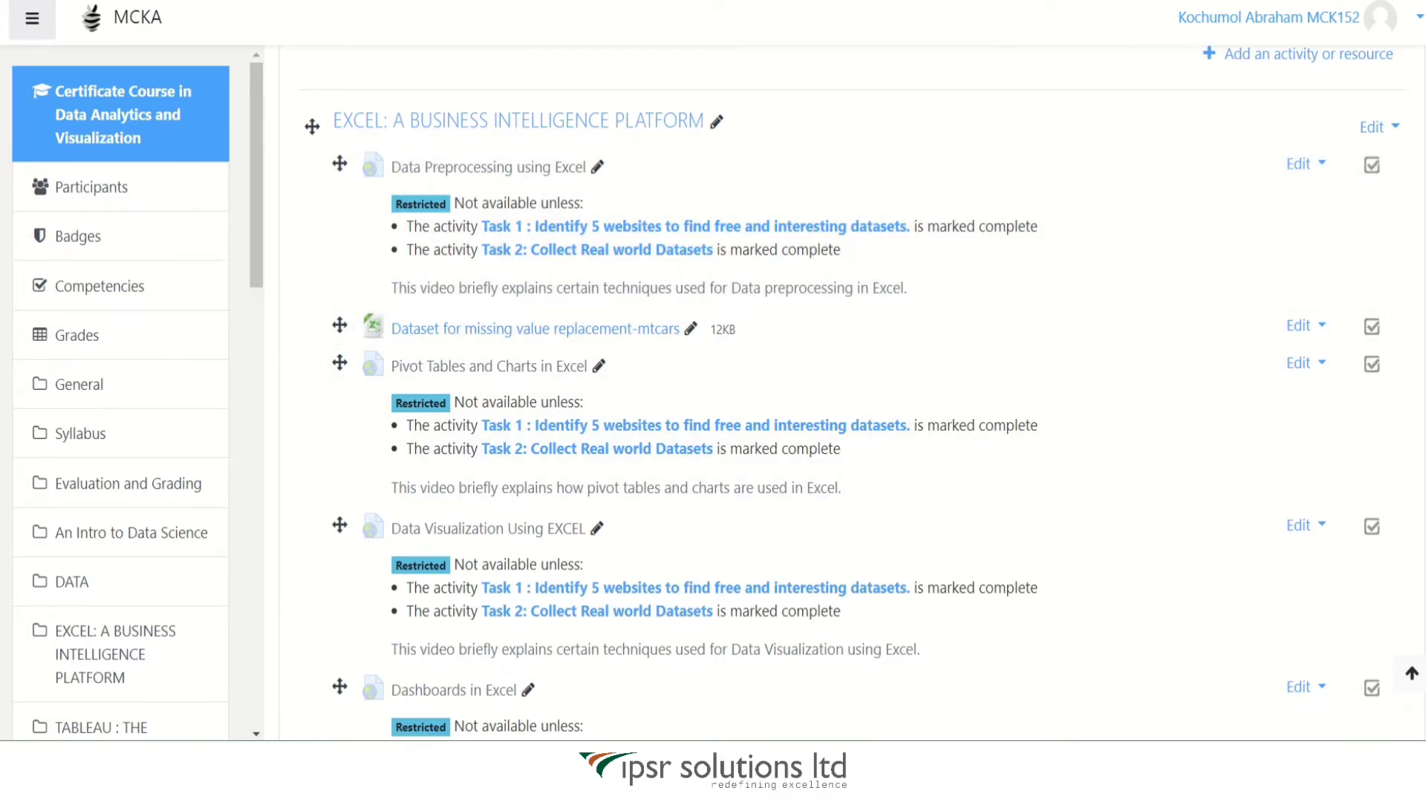
pyautogui.scroll(-10, 854, 394)
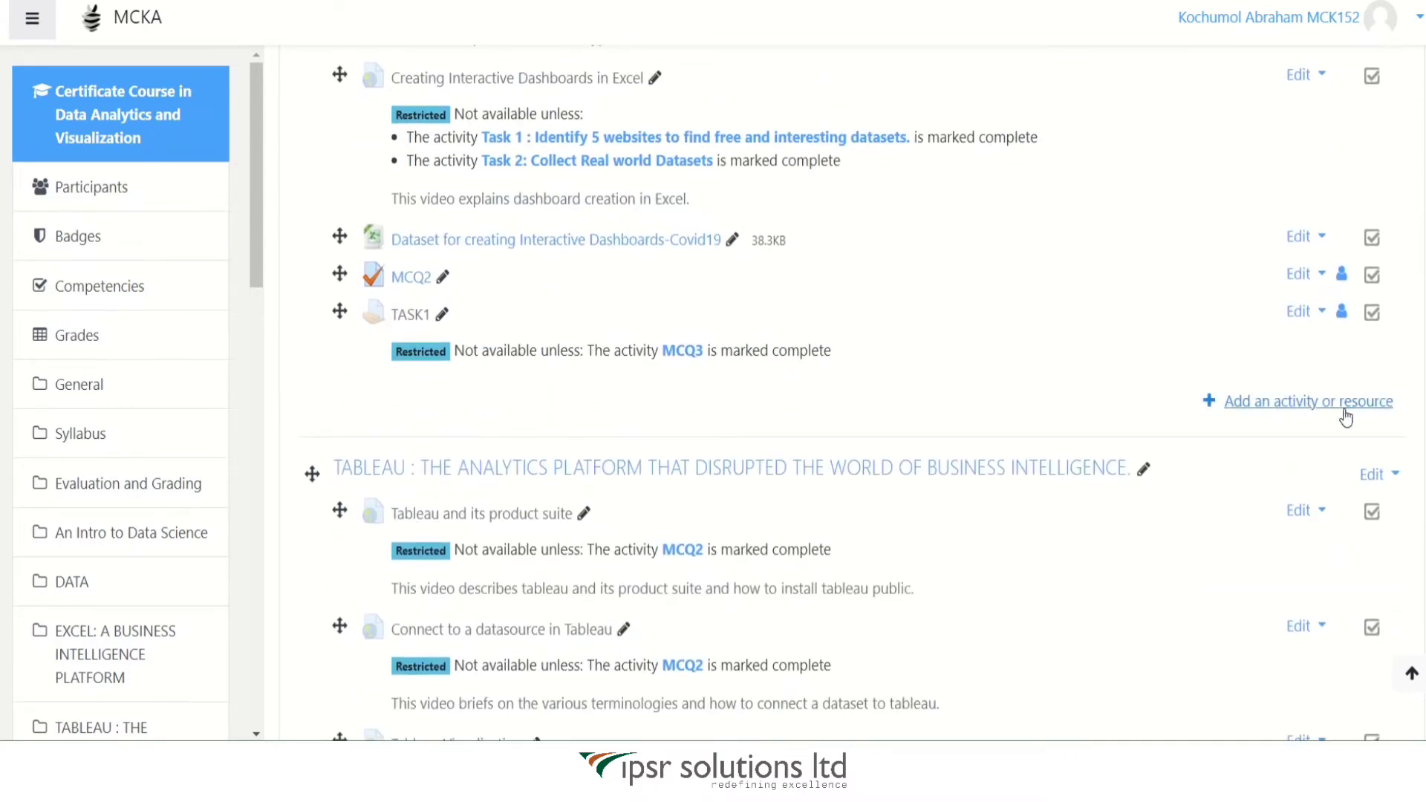
pyautogui.click(1282, 408)
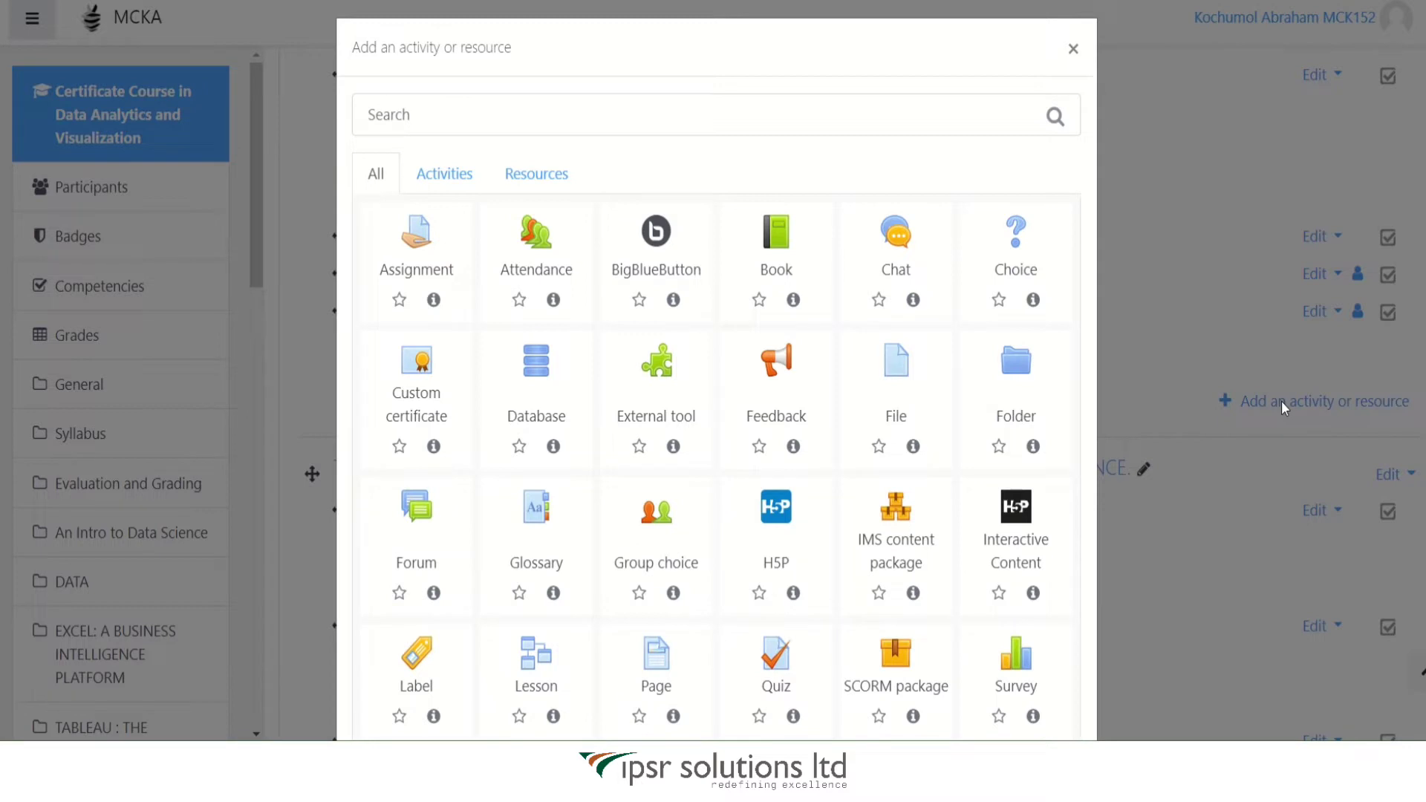
pyautogui.click(546, 671)
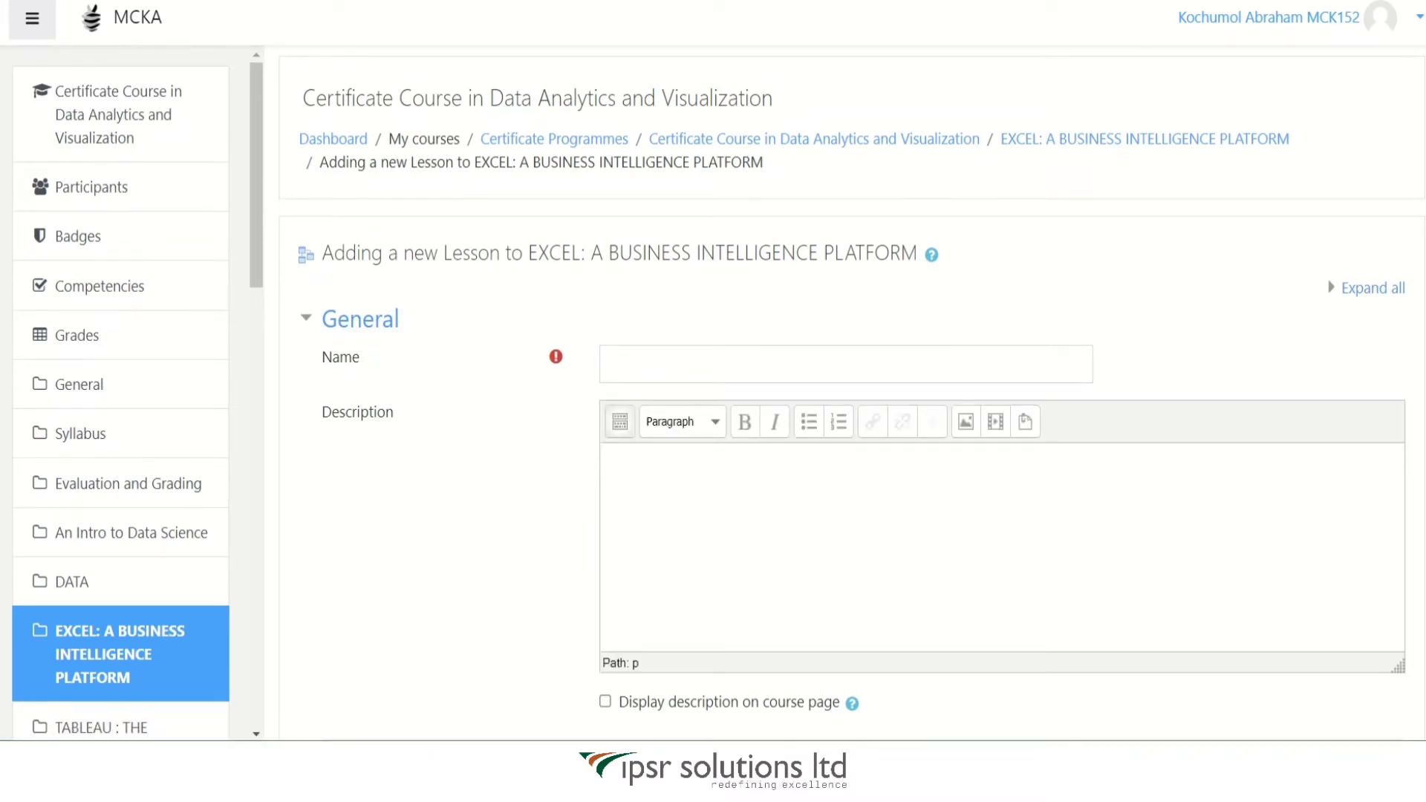
pyautogui.click(955, 366)
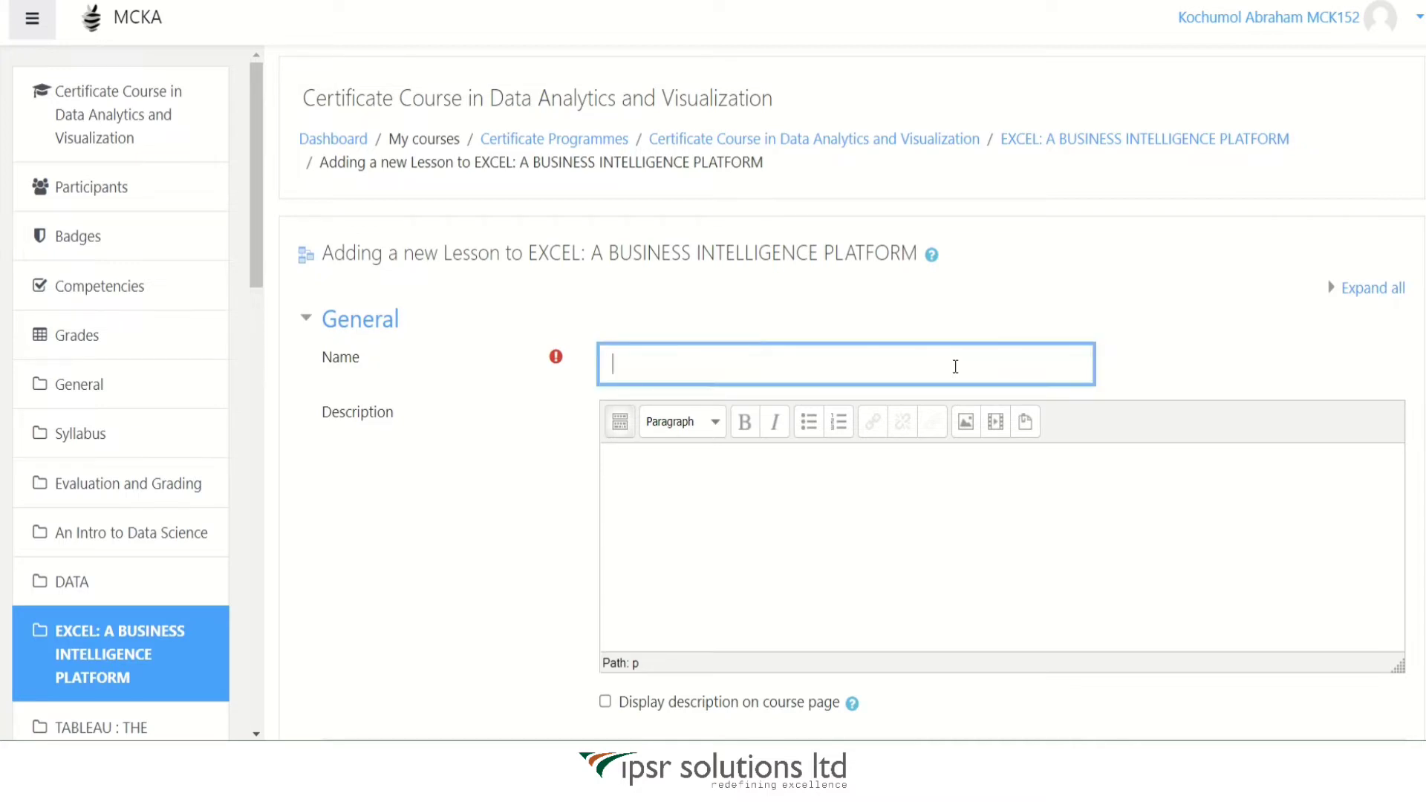
pyautogui.write('Data Preprocessing')
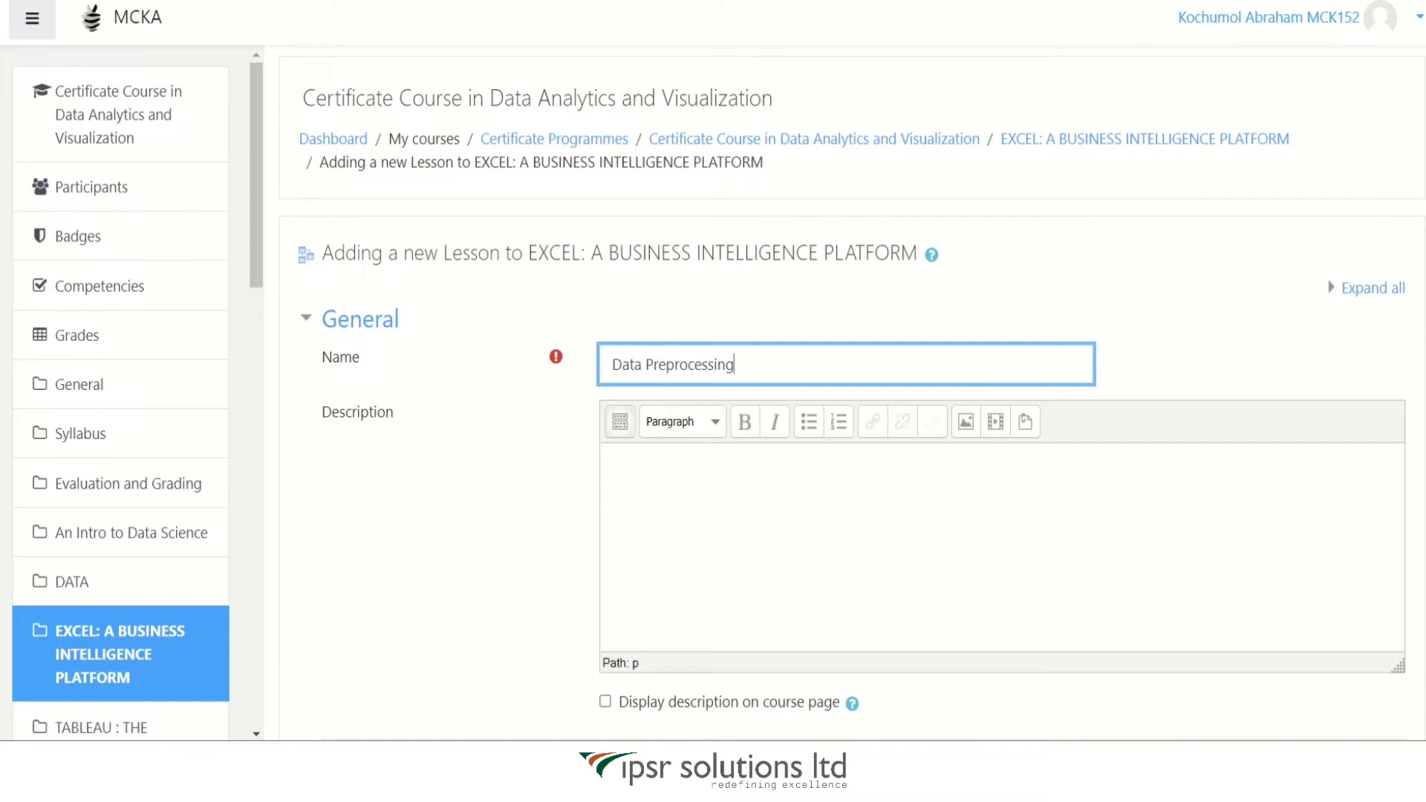
pyautogui.press('Tab')
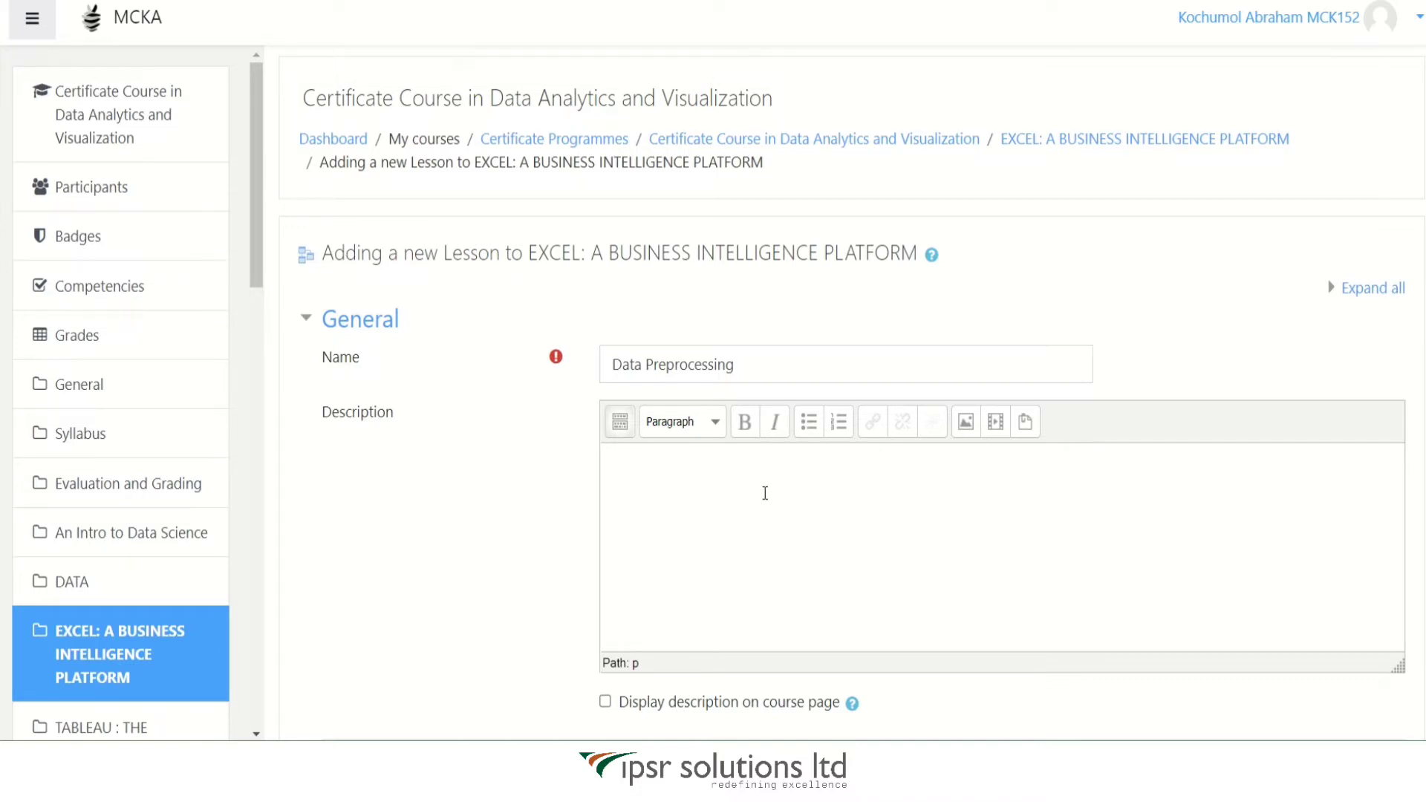
# - Copy slide 4, DATA PREPROCESSING, from 04_EXCEL_part_1.pptx in PowerPoint and paste it as an image into the lesson's description
pyautogui.moveTo(818, 780)
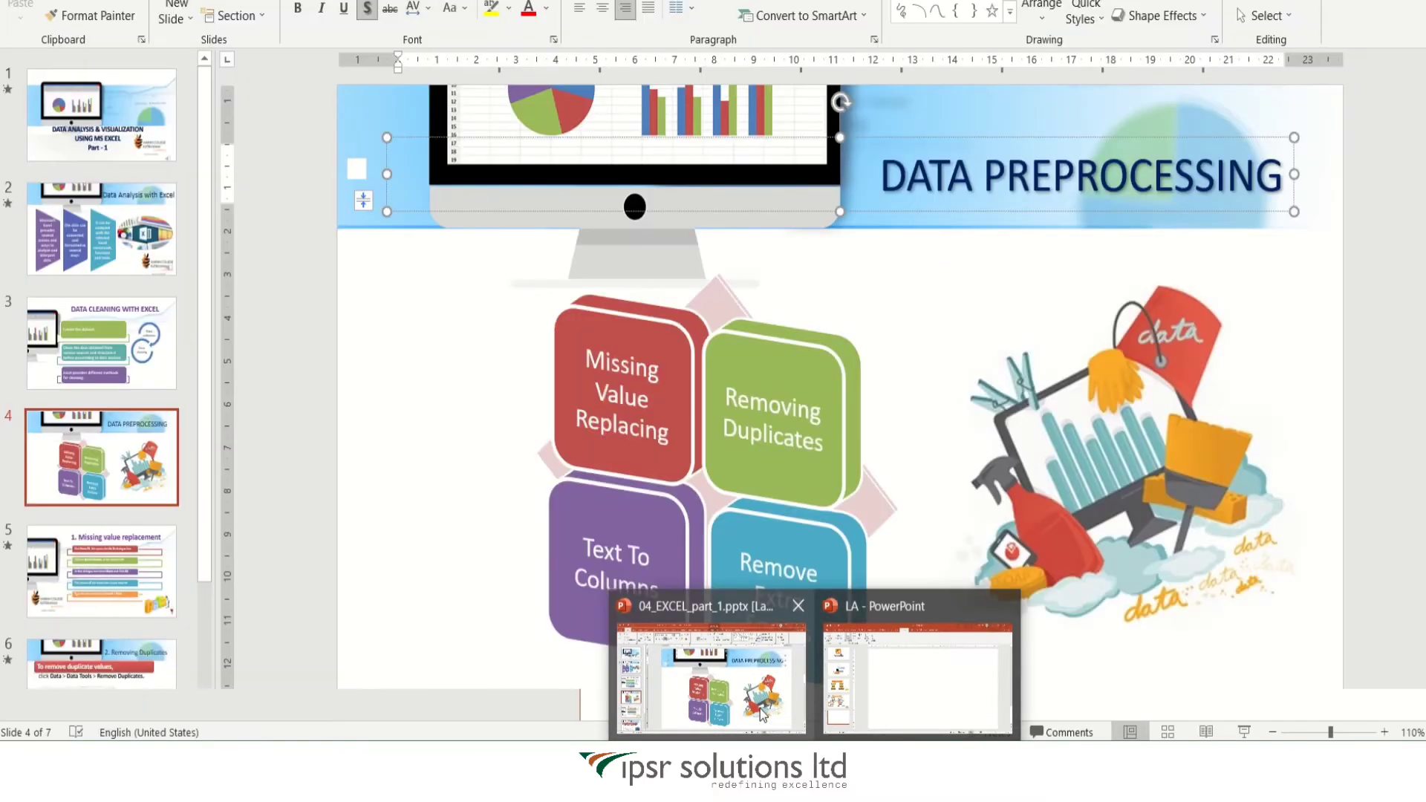
pyautogui.click(760, 708)
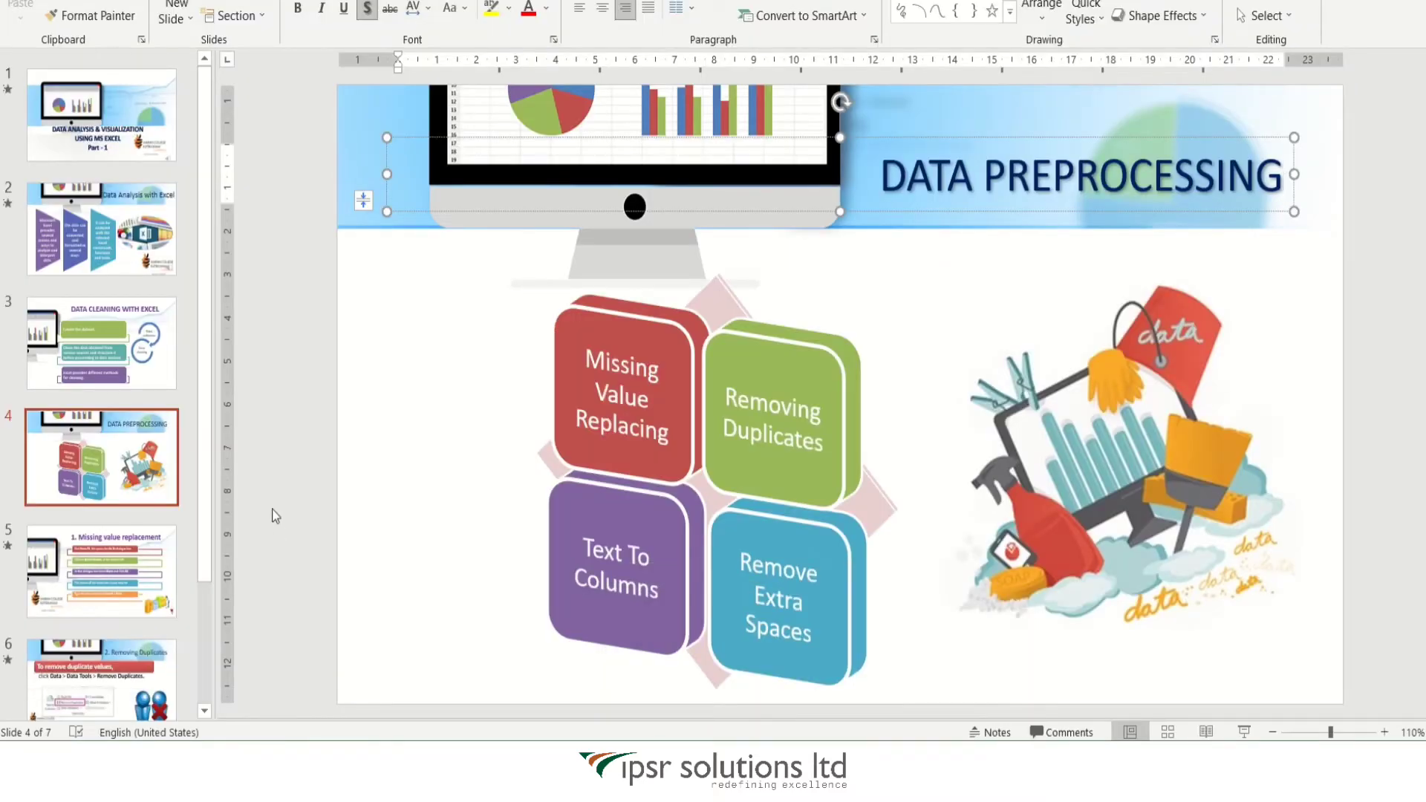
pyautogui.click(127, 453)
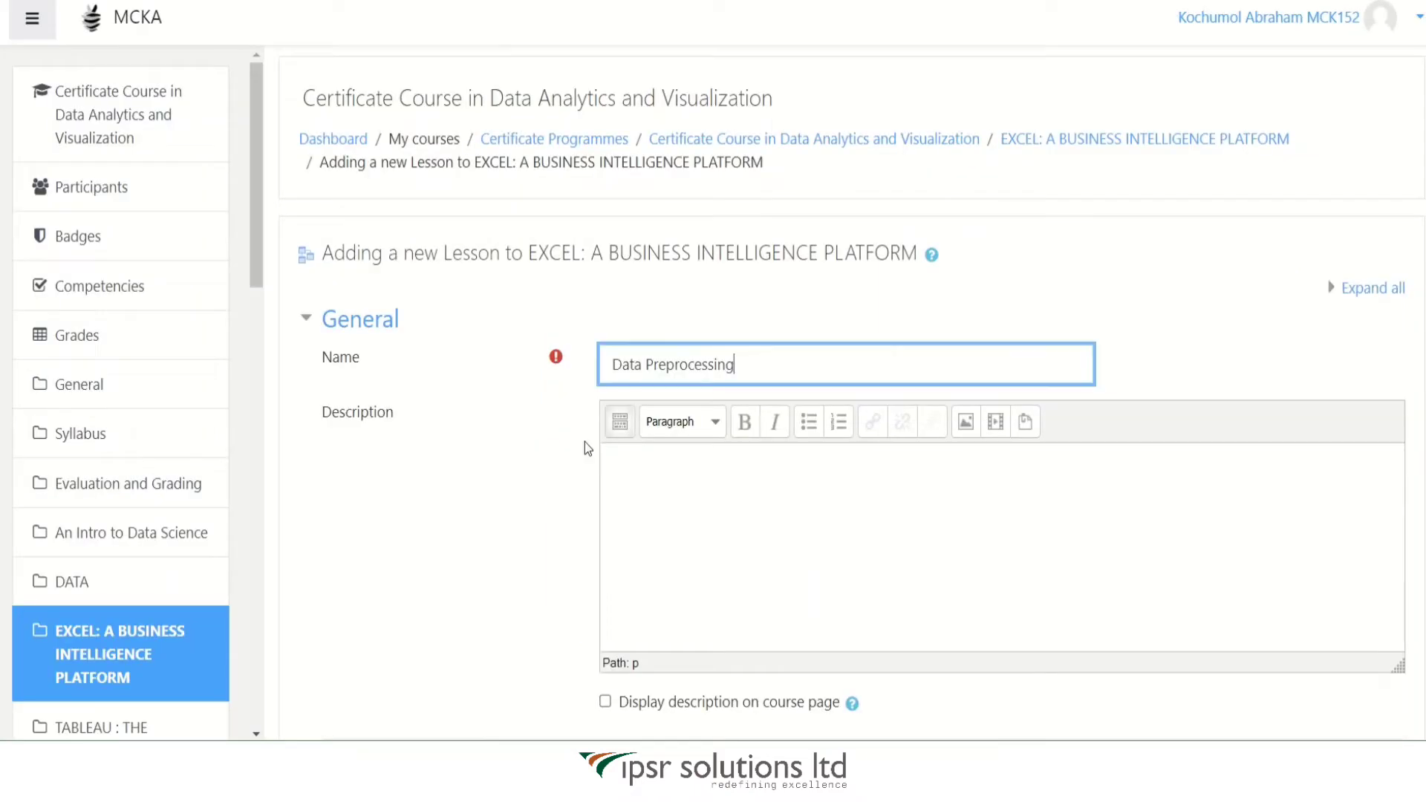
pyautogui.click(637, 466)
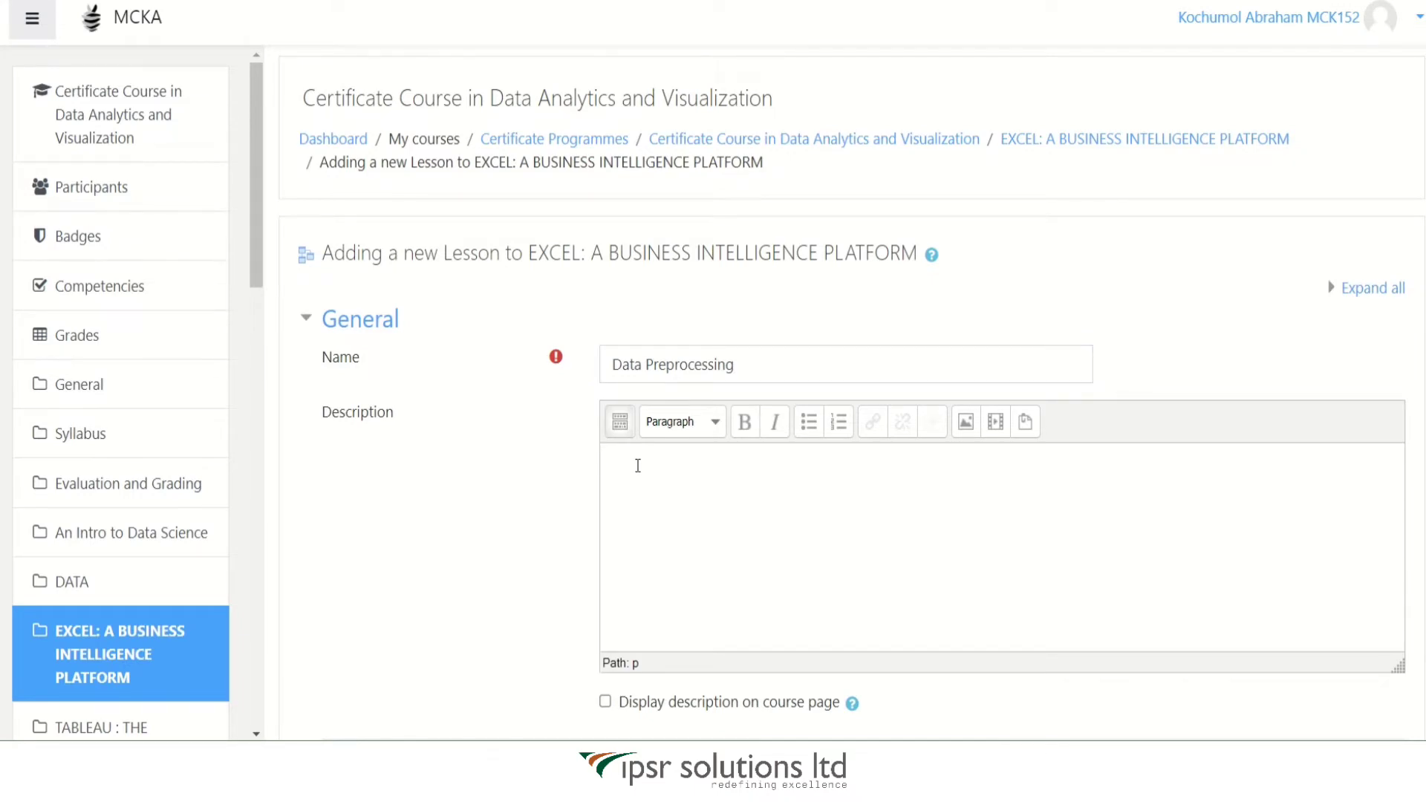
pyautogui.hotkey('ctrl', 'v')
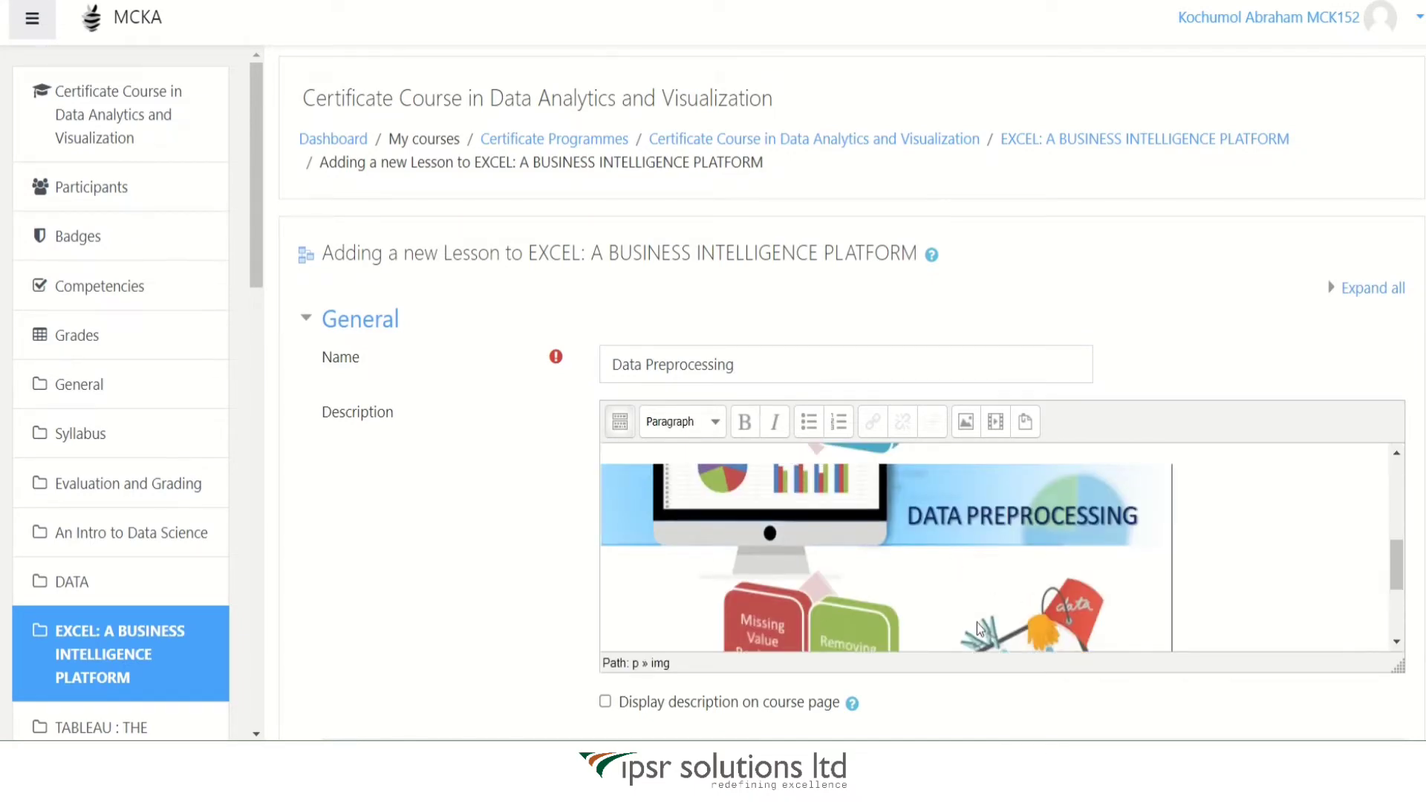
pyautogui.scroll(-3, 977, 622)
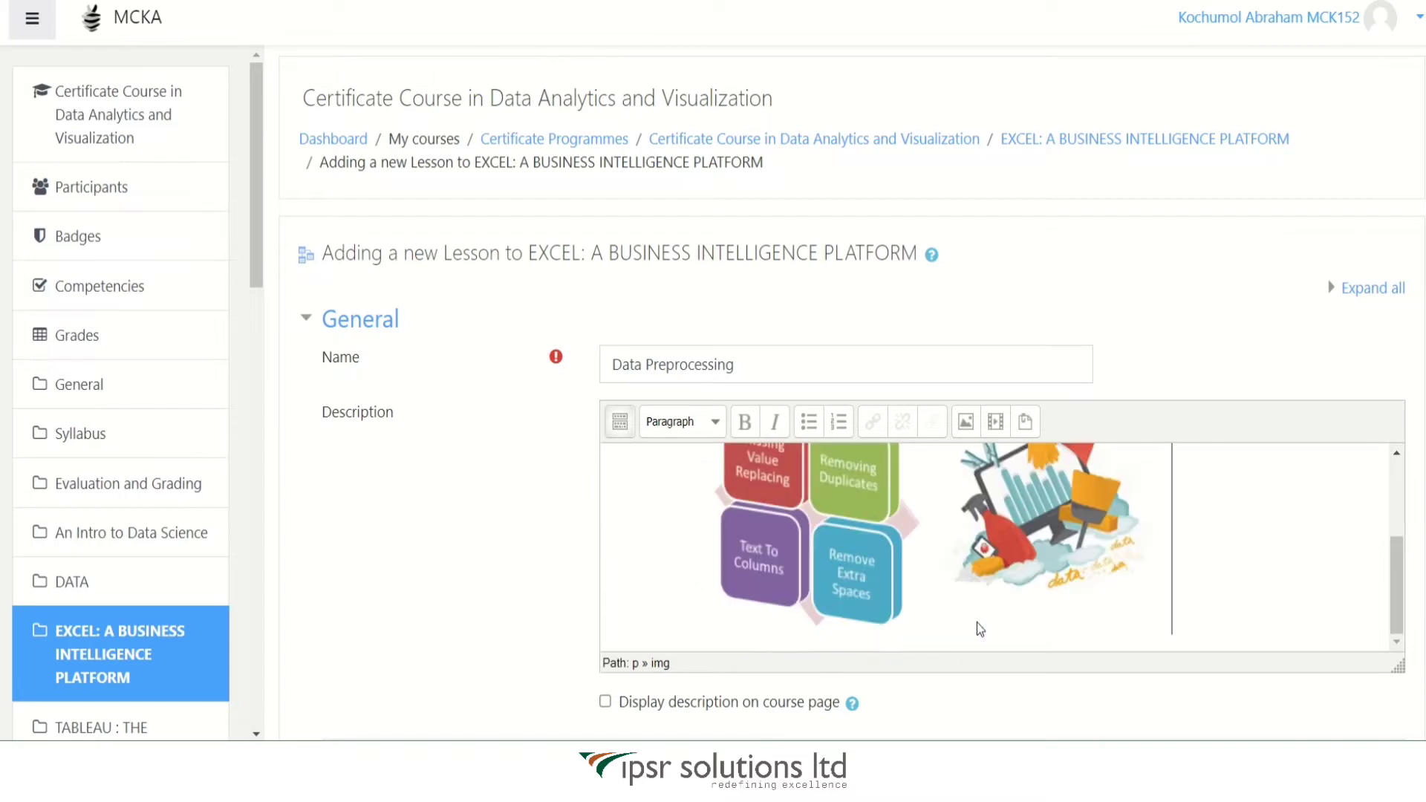
pyautogui.scroll(1, 724, 648)
pyautogui.click(724, 648)
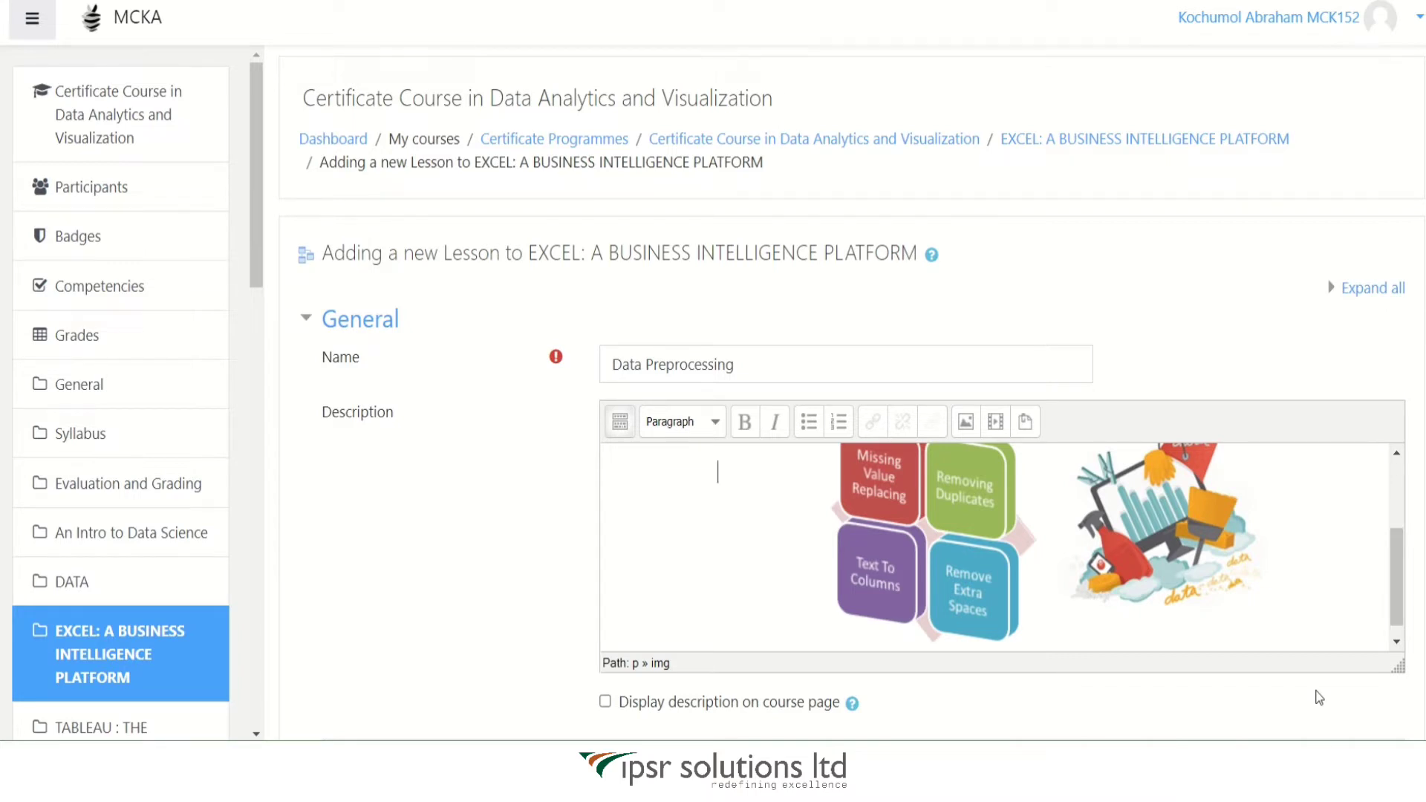
# - Set the lesson's description to display on the course page, and save the lesson, returning to the course
pyautogui.click(605, 701)
pyautogui.scroll(-10, 846, 394)
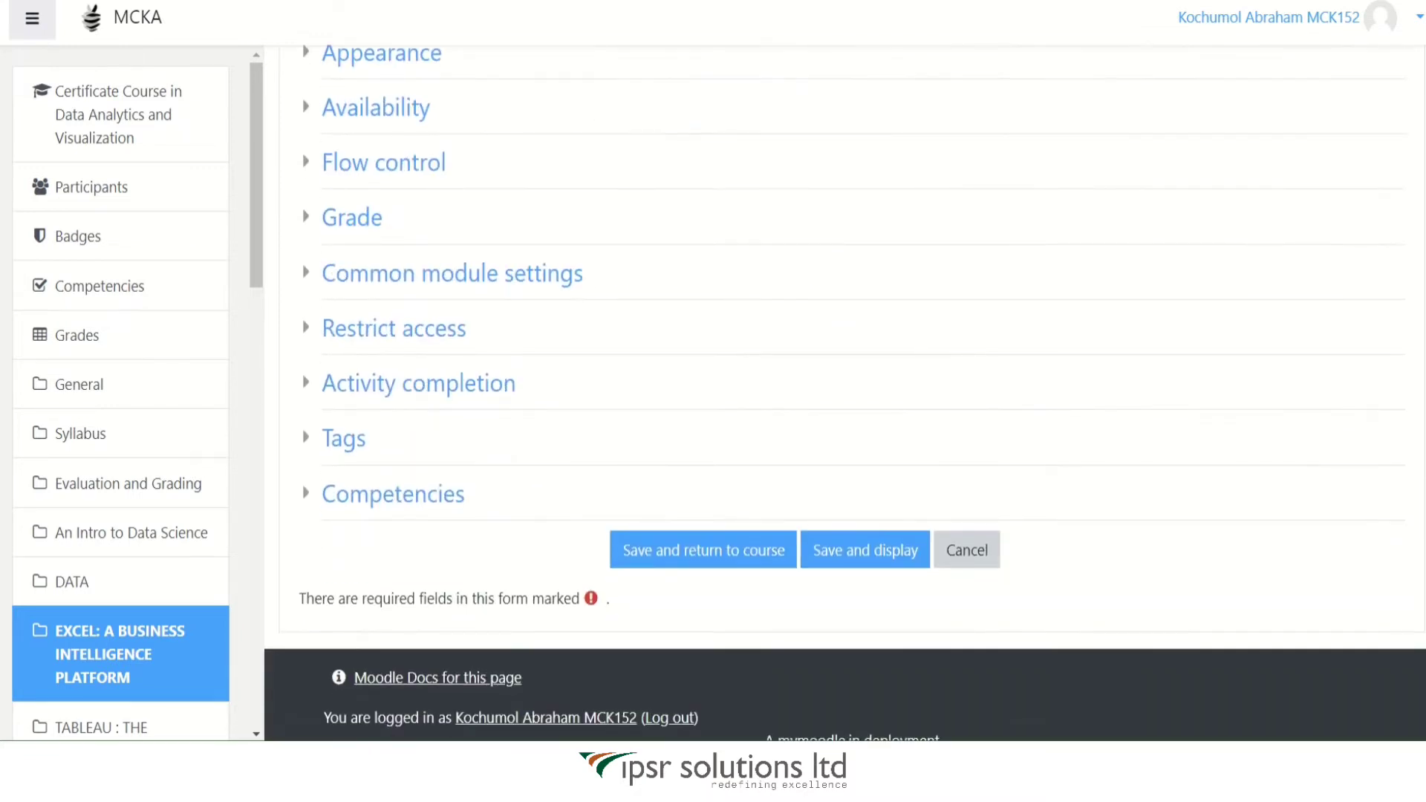
pyautogui.click(709, 549)
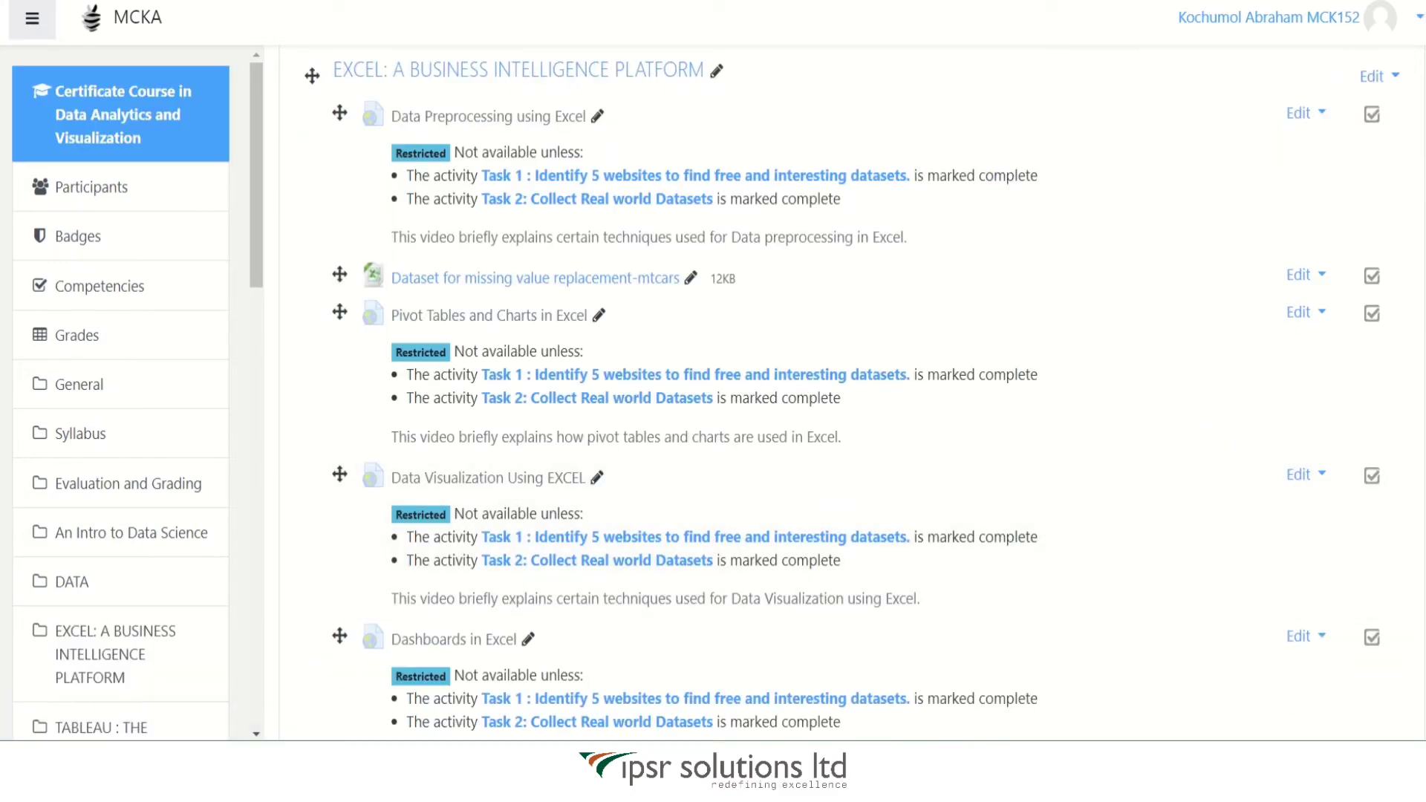
# - Open the Data Preprocessing lesson from the EXCEL section and bring up its choices for adding a first page
pyautogui.scroll(-10, 846, 393)
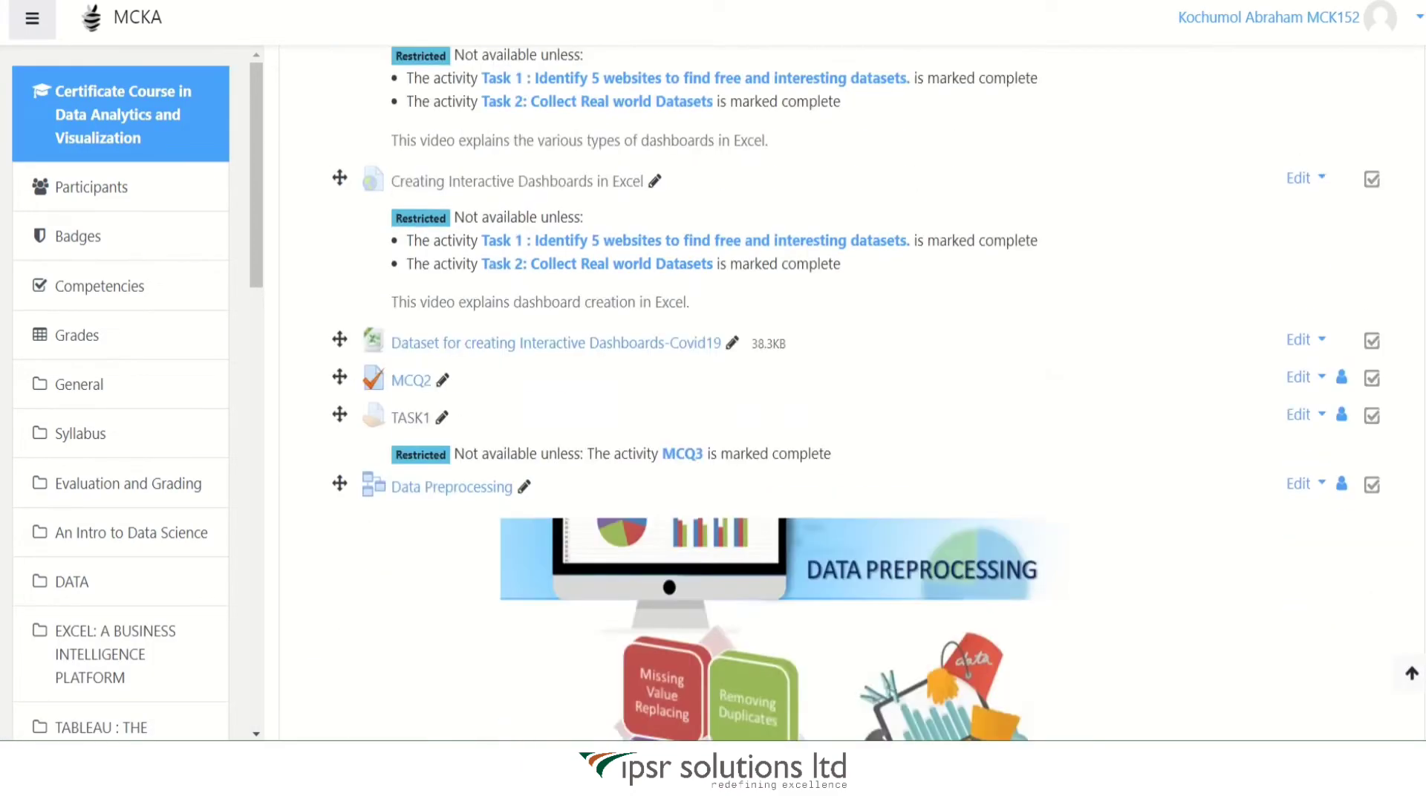
pyautogui.scroll(-1, 949, 438)
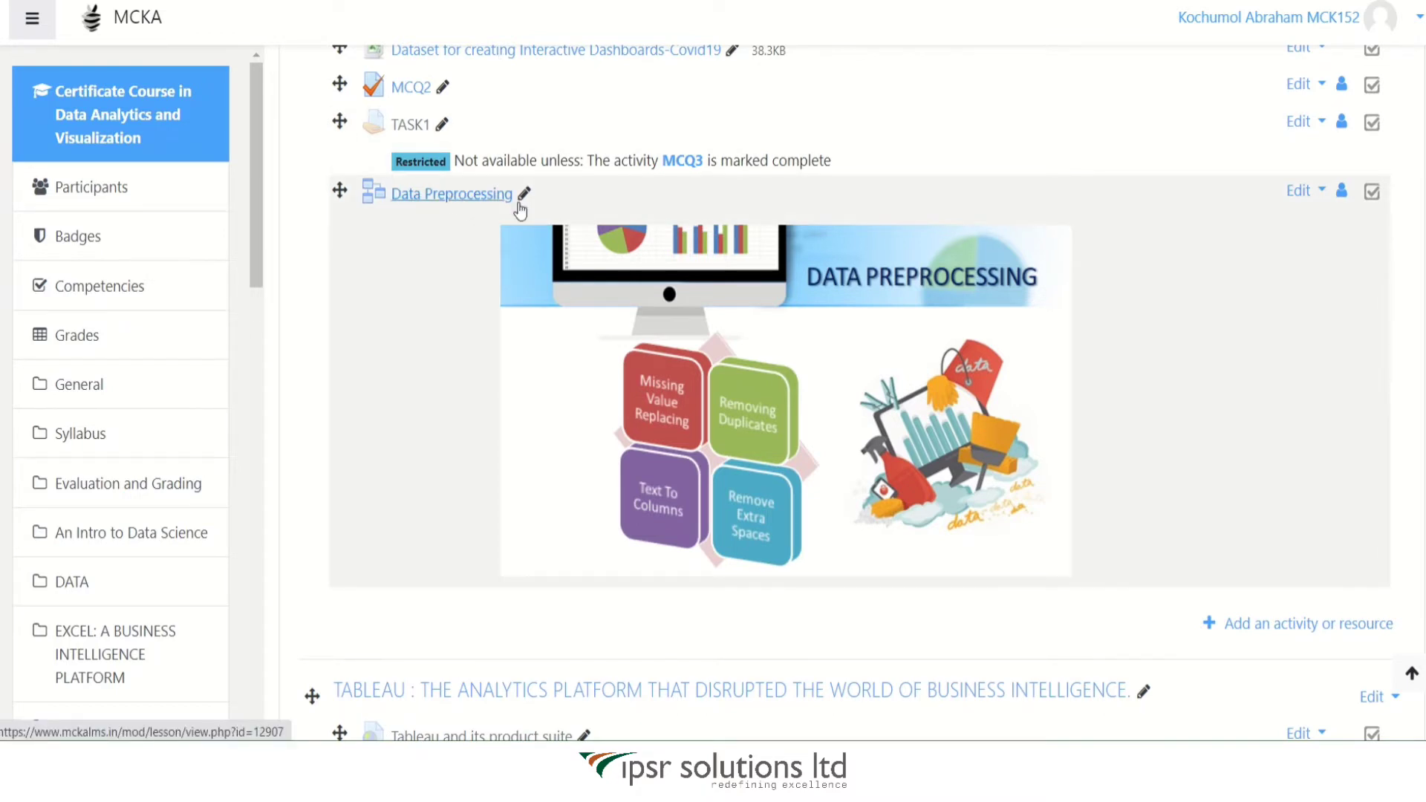
pyautogui.click(450, 196)
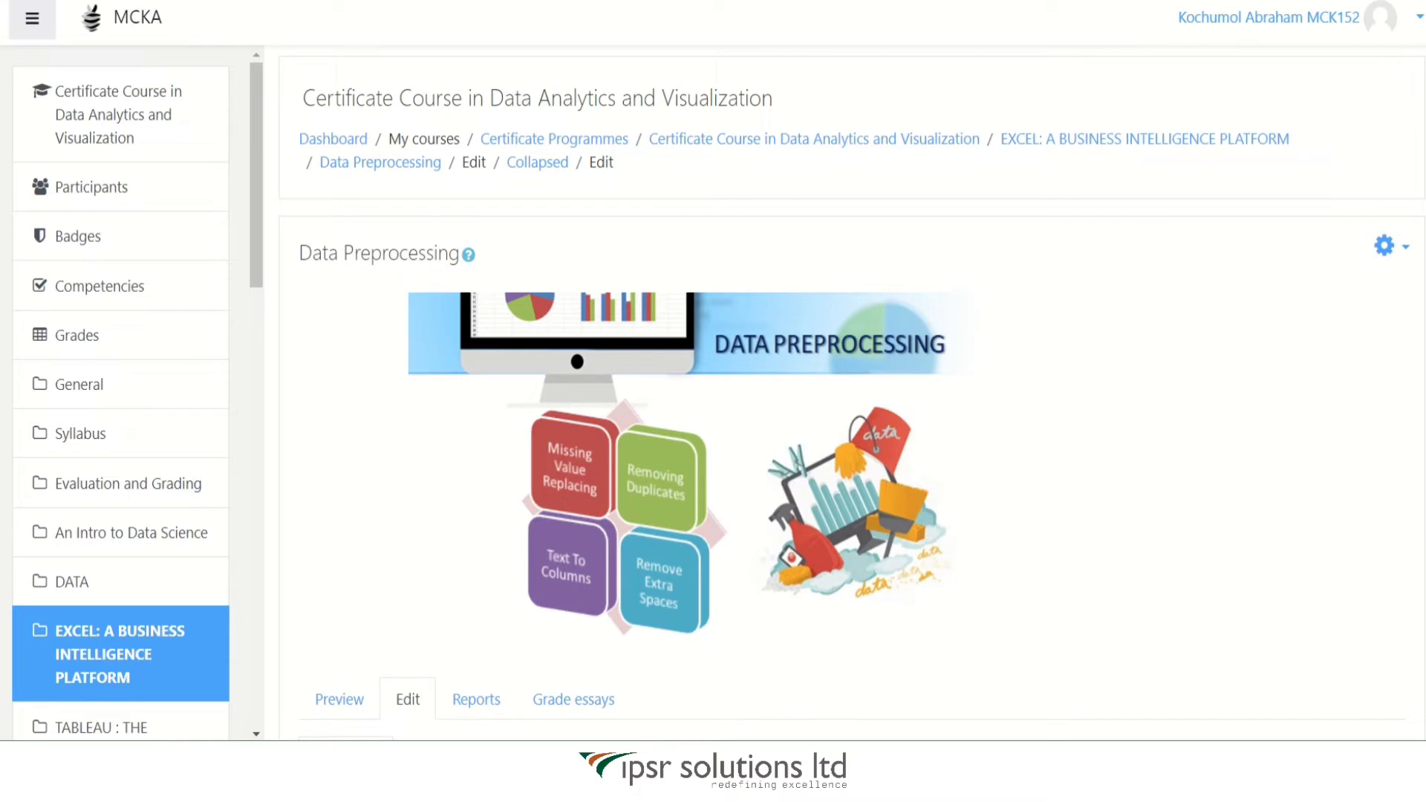
pyautogui.scroll(-1, 852, 395)
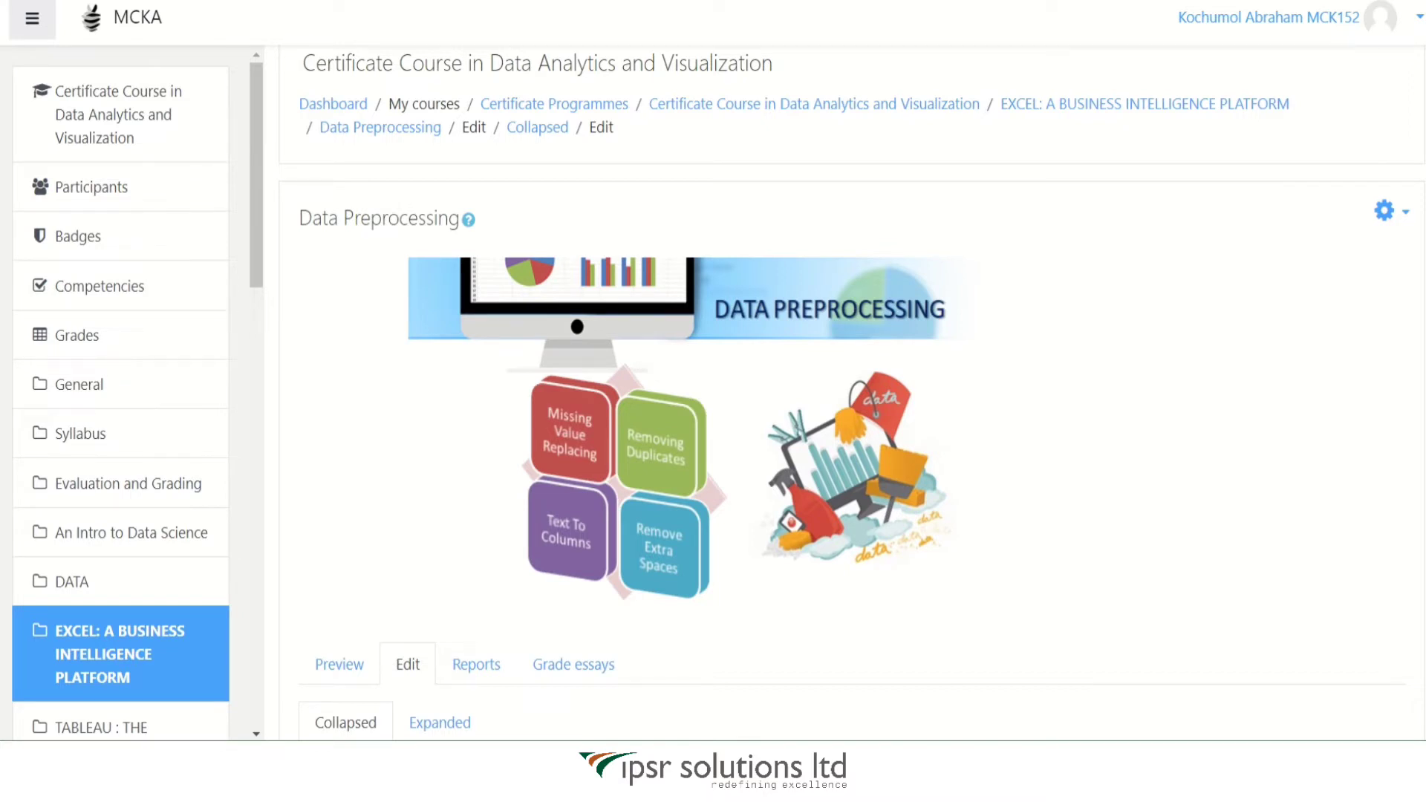
pyautogui.scroll(-6, 852, 395)
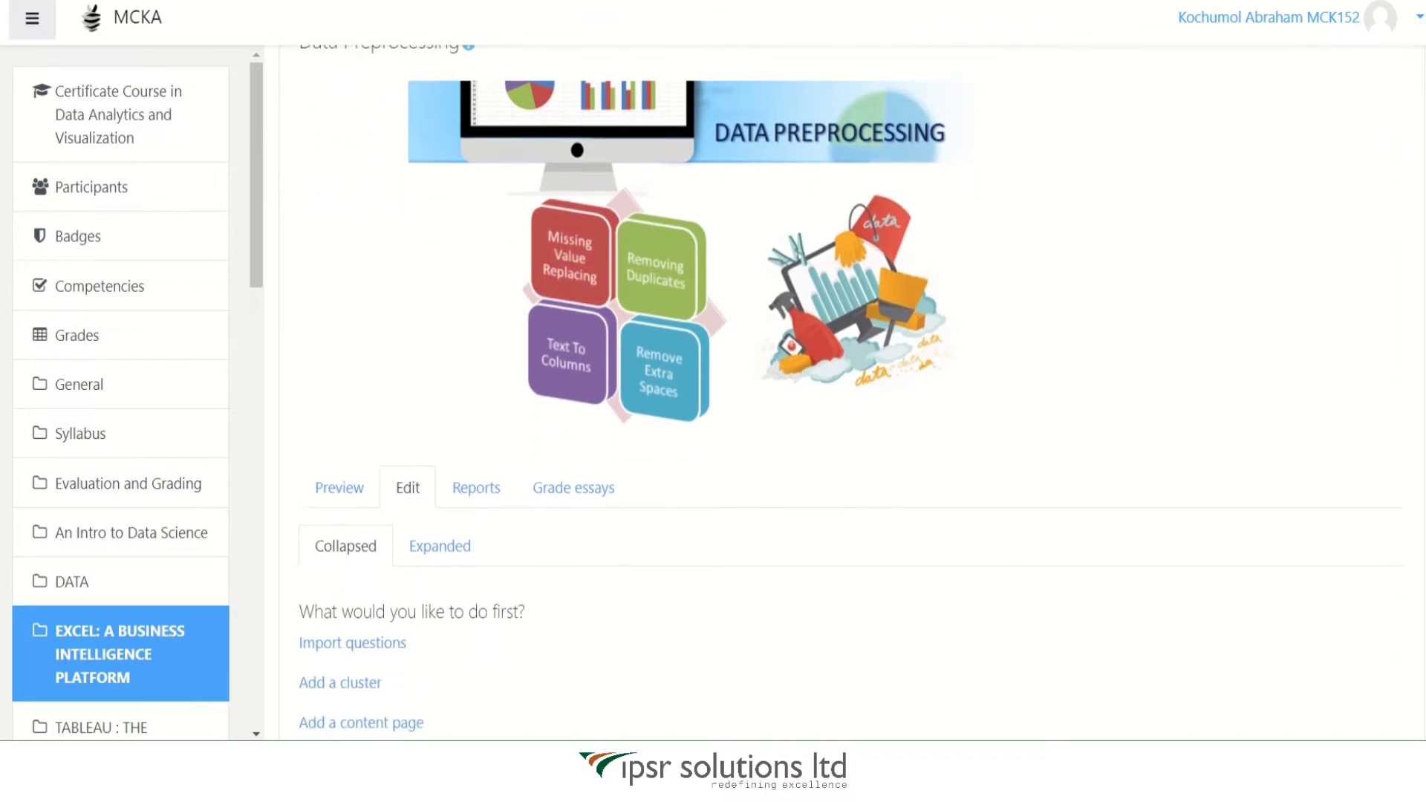
pyautogui.scroll(-3, 852, 389)
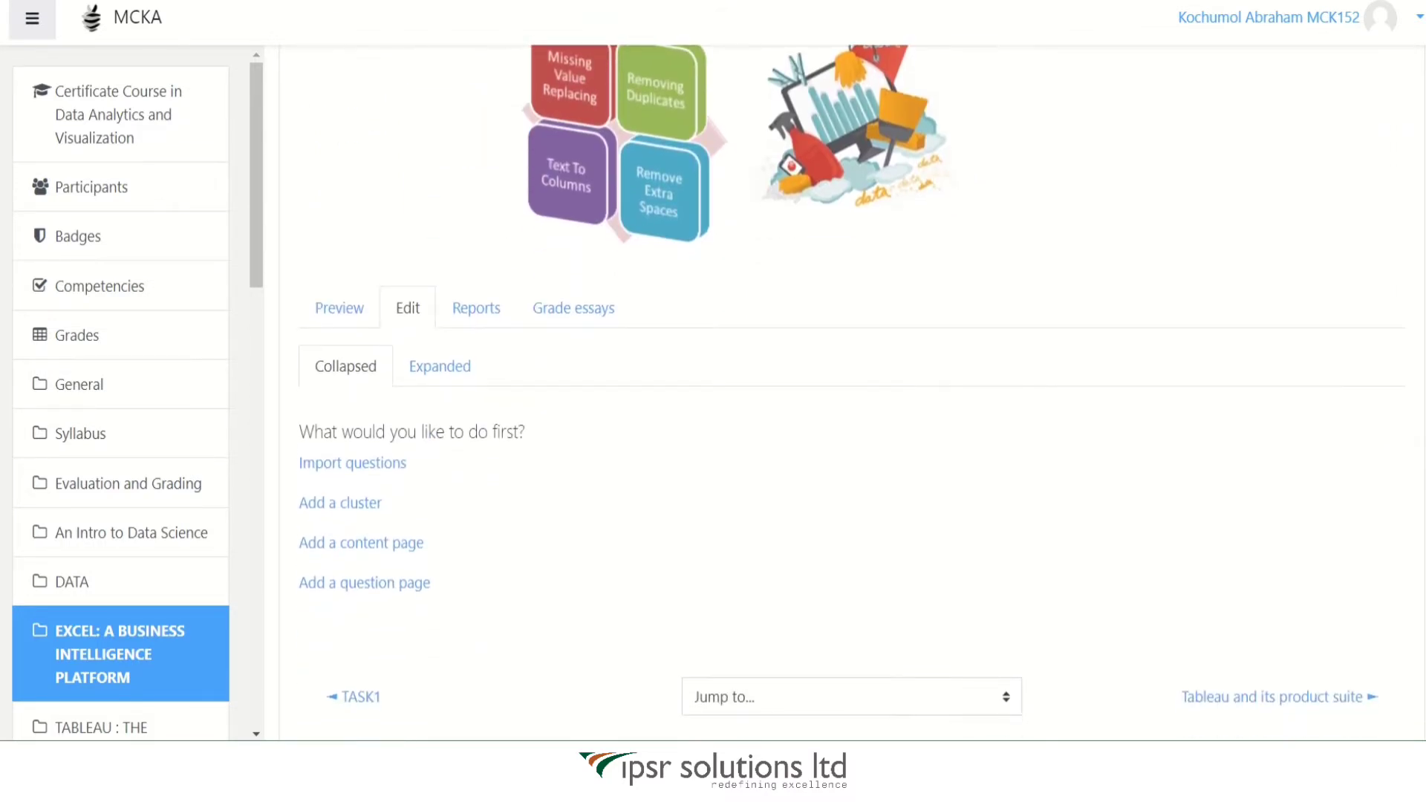
pyautogui.scroll(-1, 845, 394)
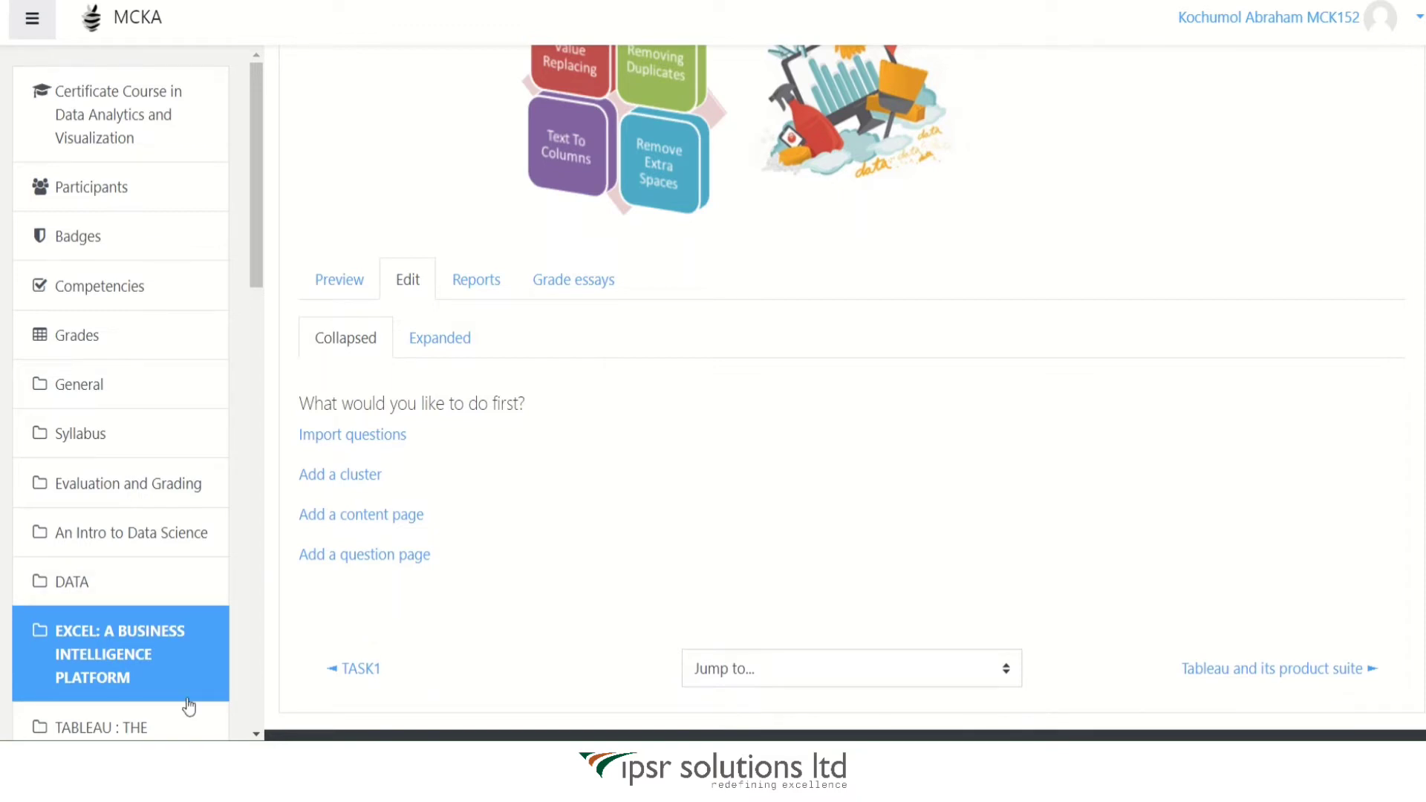
# - Start a content page in the lesson and give it the page title "Missing Value Replacement"
pyautogui.click(408, 520)
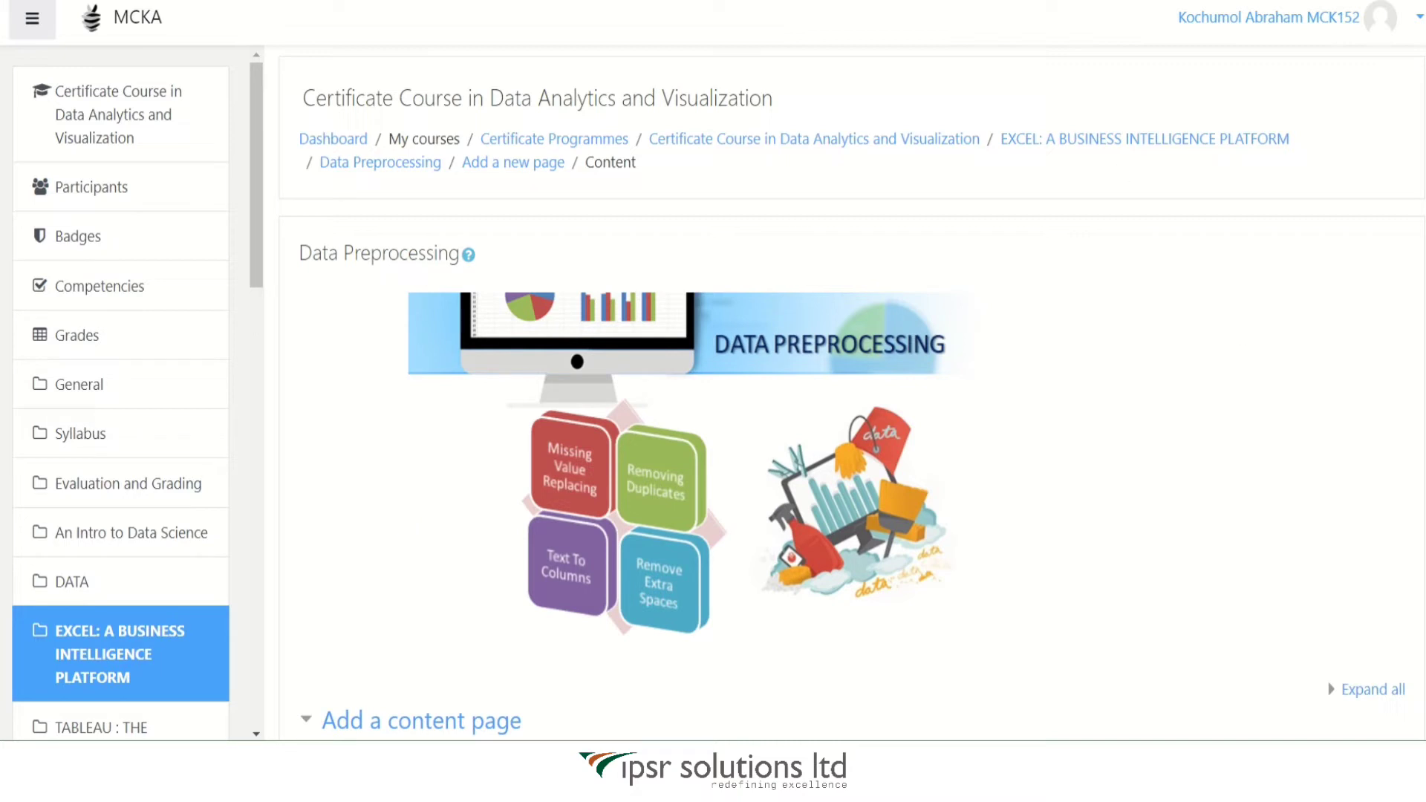
pyautogui.scroll(-6, 852, 394)
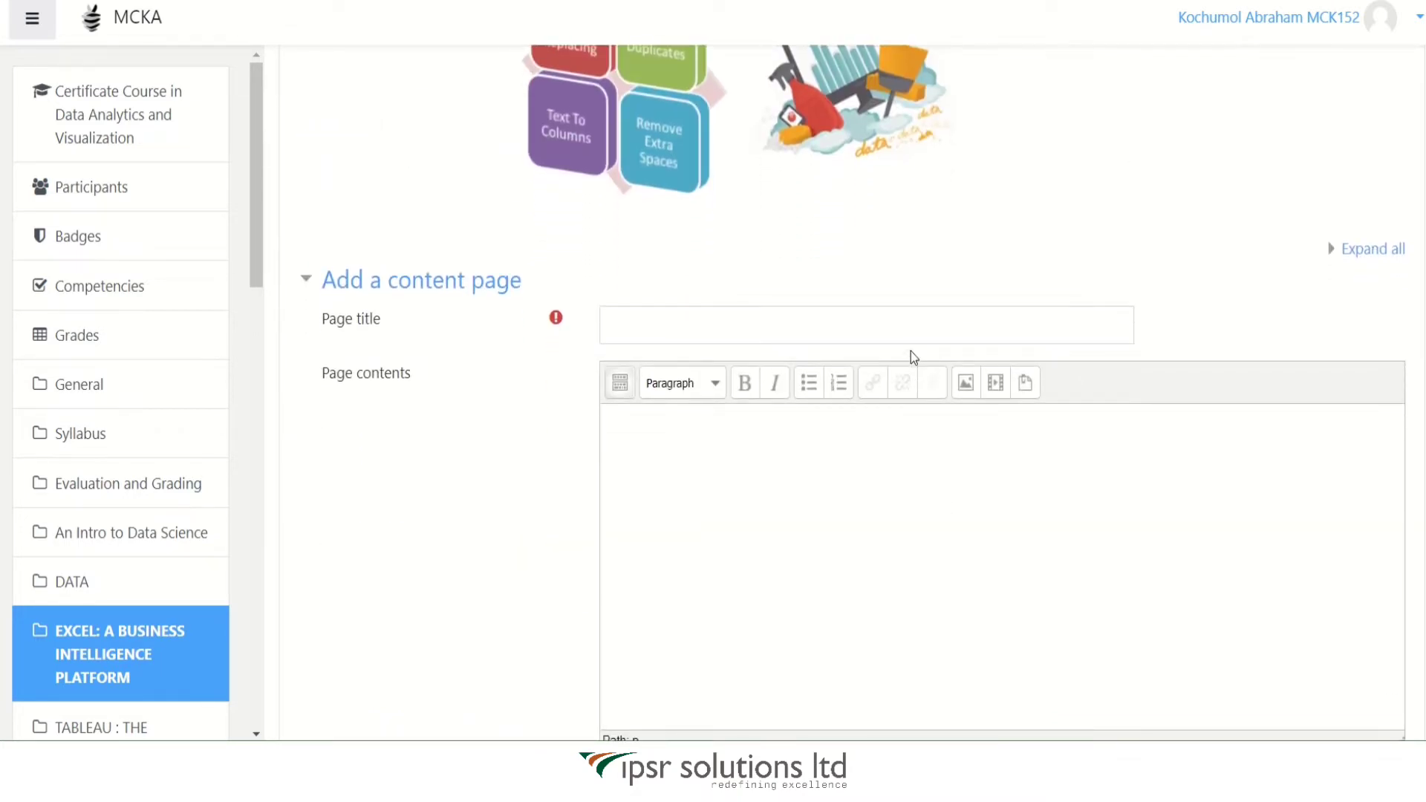
pyautogui.click(937, 328)
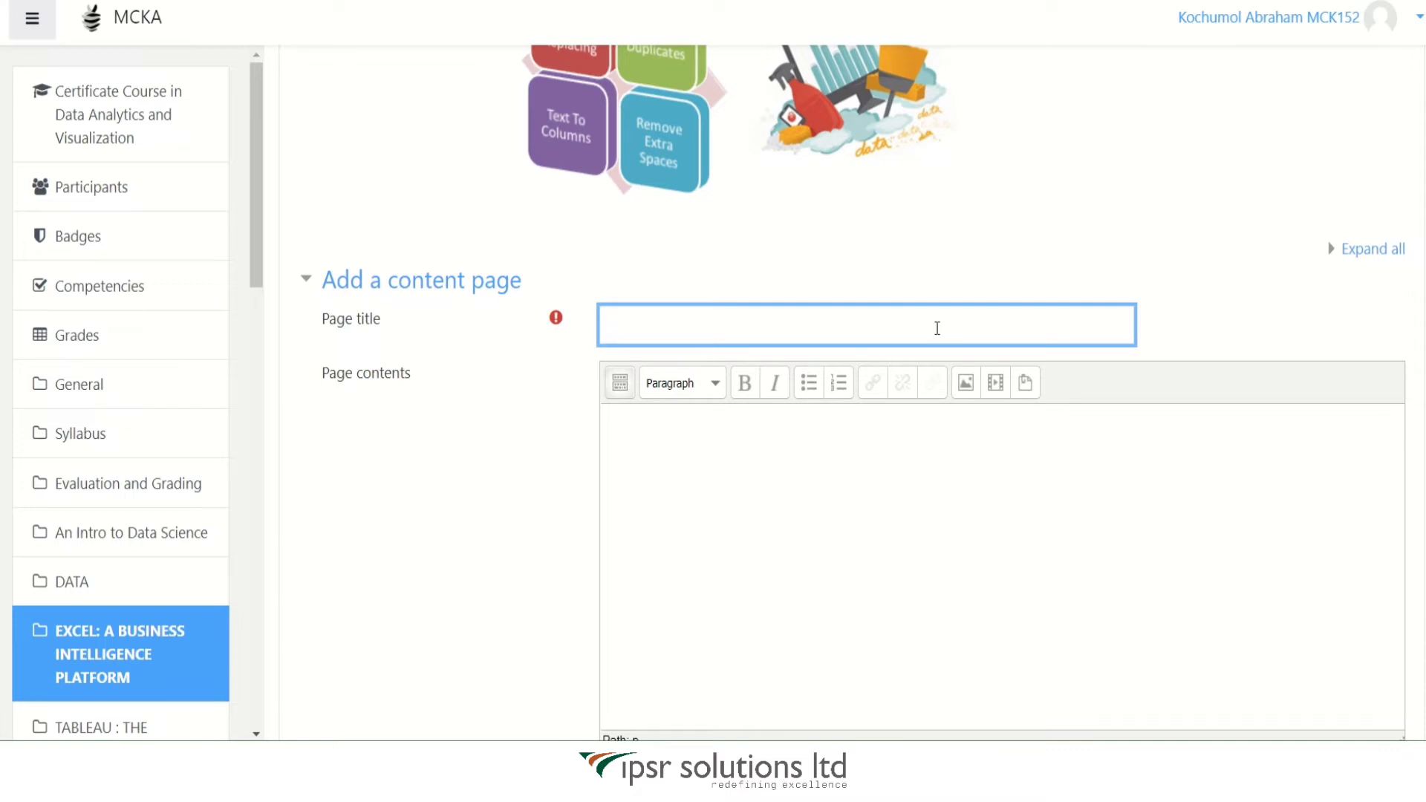
pyautogui.write('Missing VAlue Replacement')
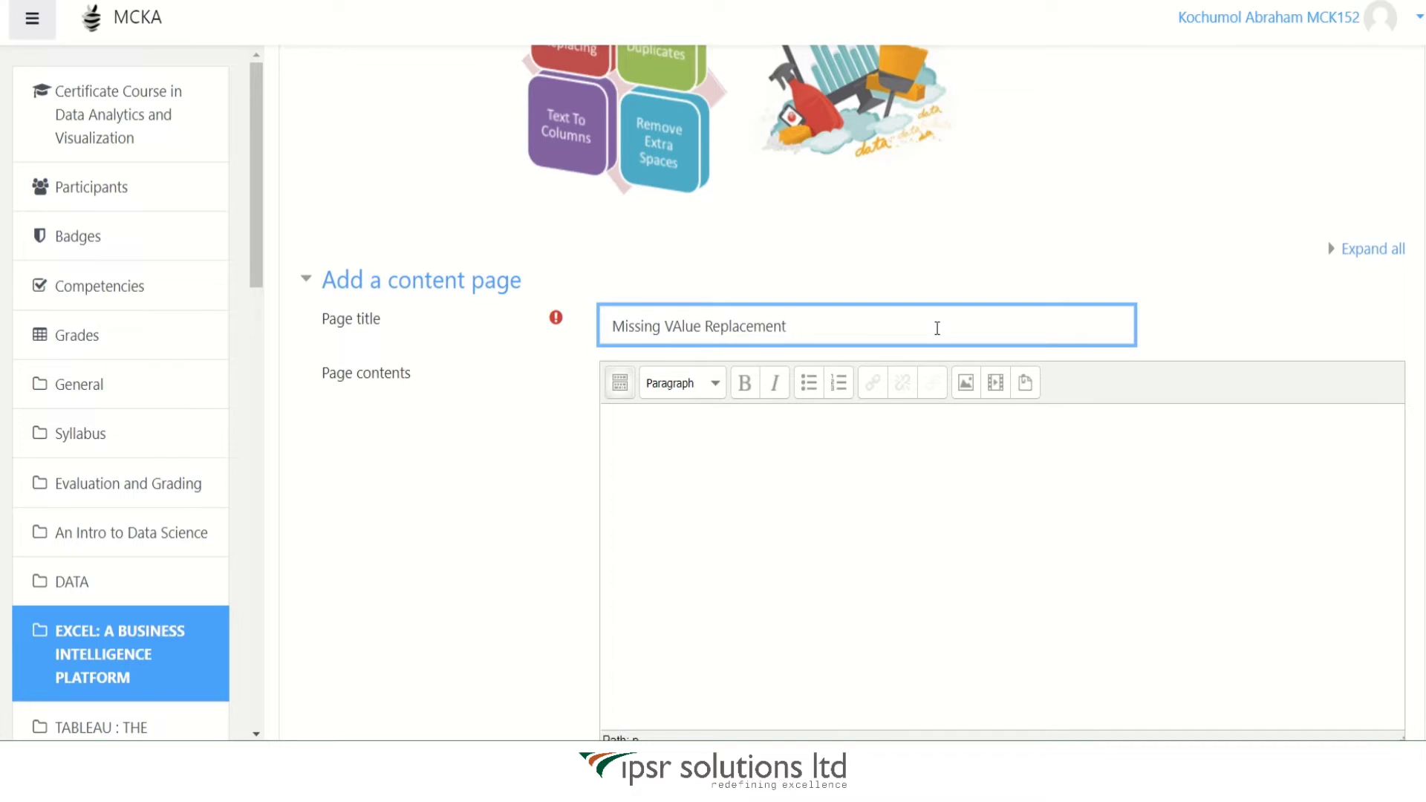
pyautogui.click(684, 327)
pyautogui.press('BackSpace')
pyautogui.press('BackSpace')
pyautogui.write('al')
pyautogui.click(705, 587)
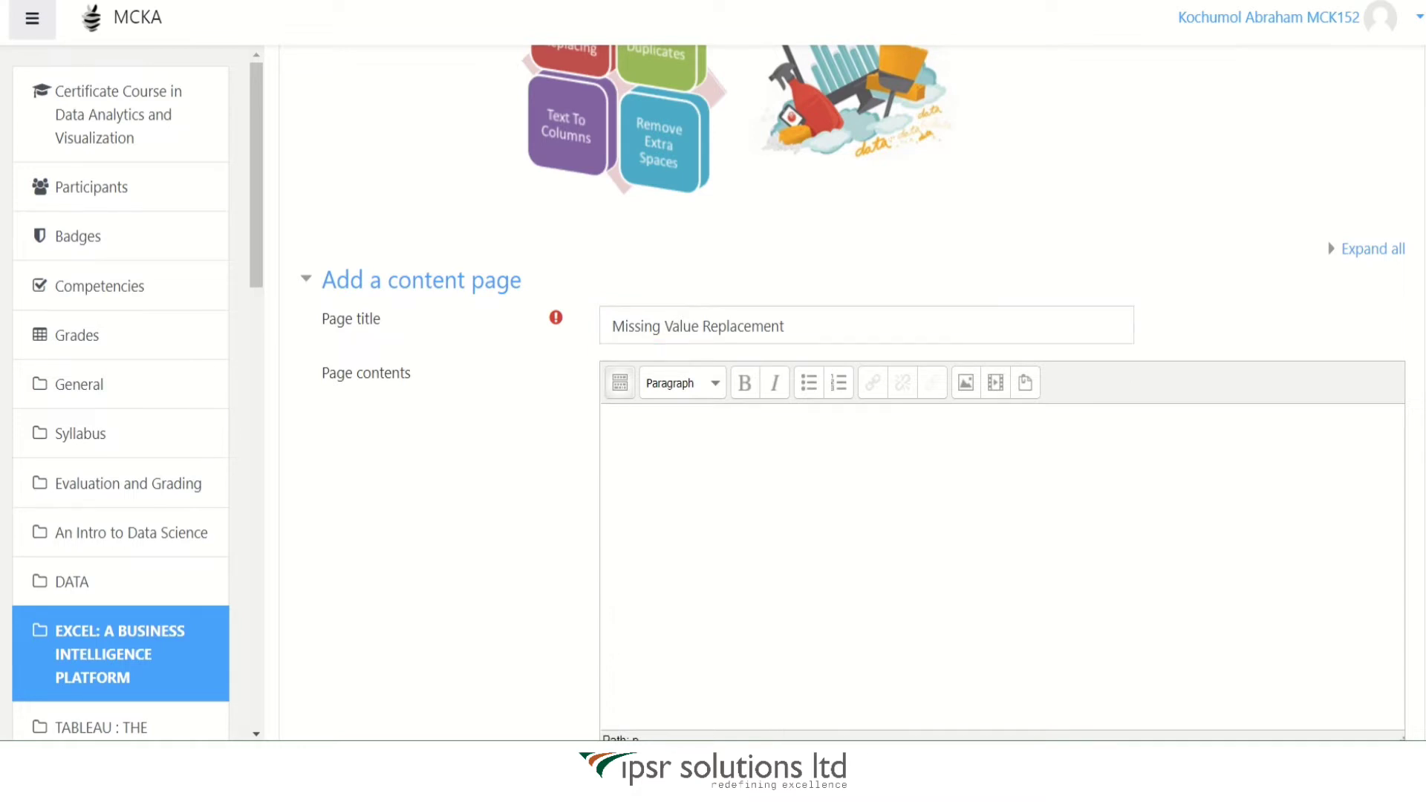
# - Copy slide 5, Missing value replacement, from 04_EXCEL_part_1.pptx in PowerPoint and paste it as an image into the Moodle content page's contents
pyautogui.moveTo(815, 786)
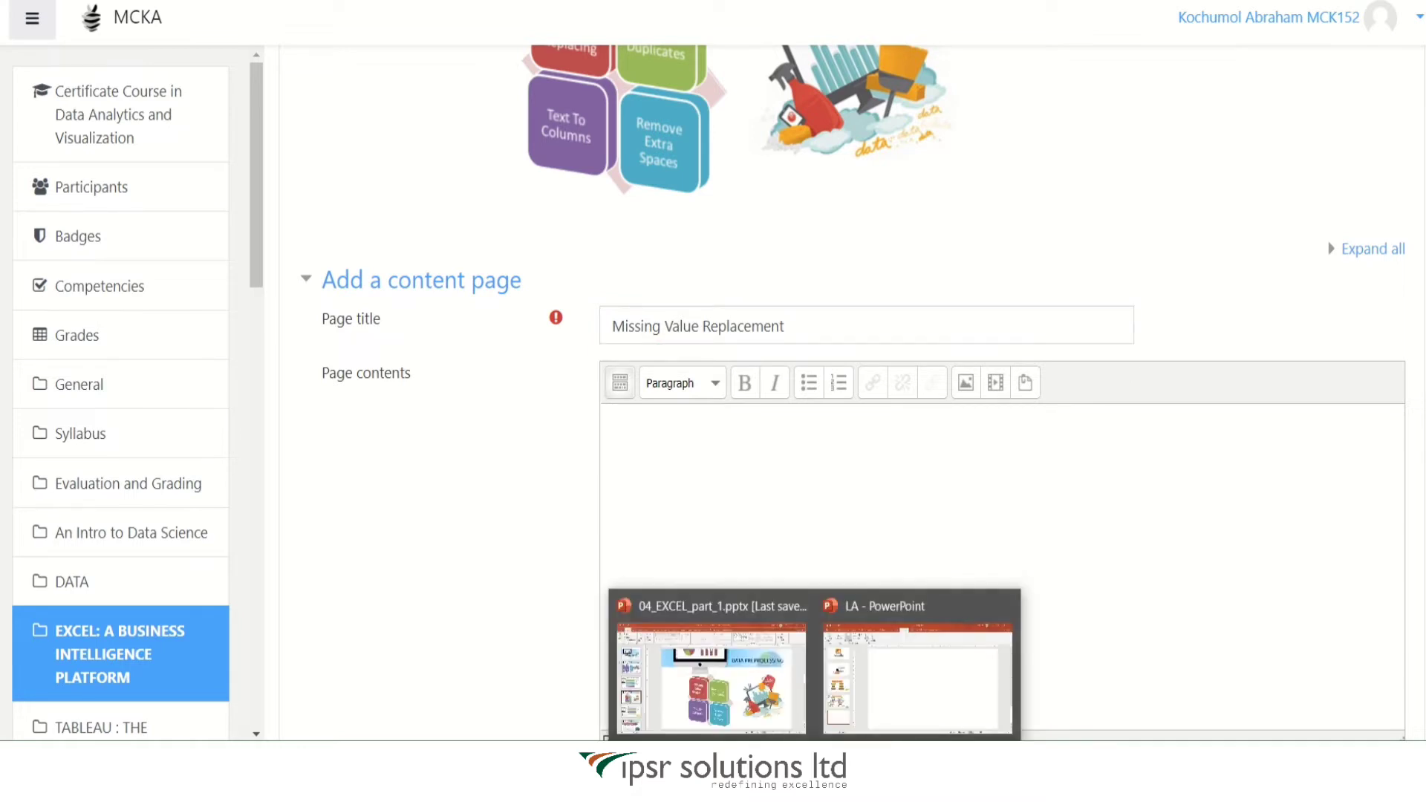
pyautogui.click(732, 654)
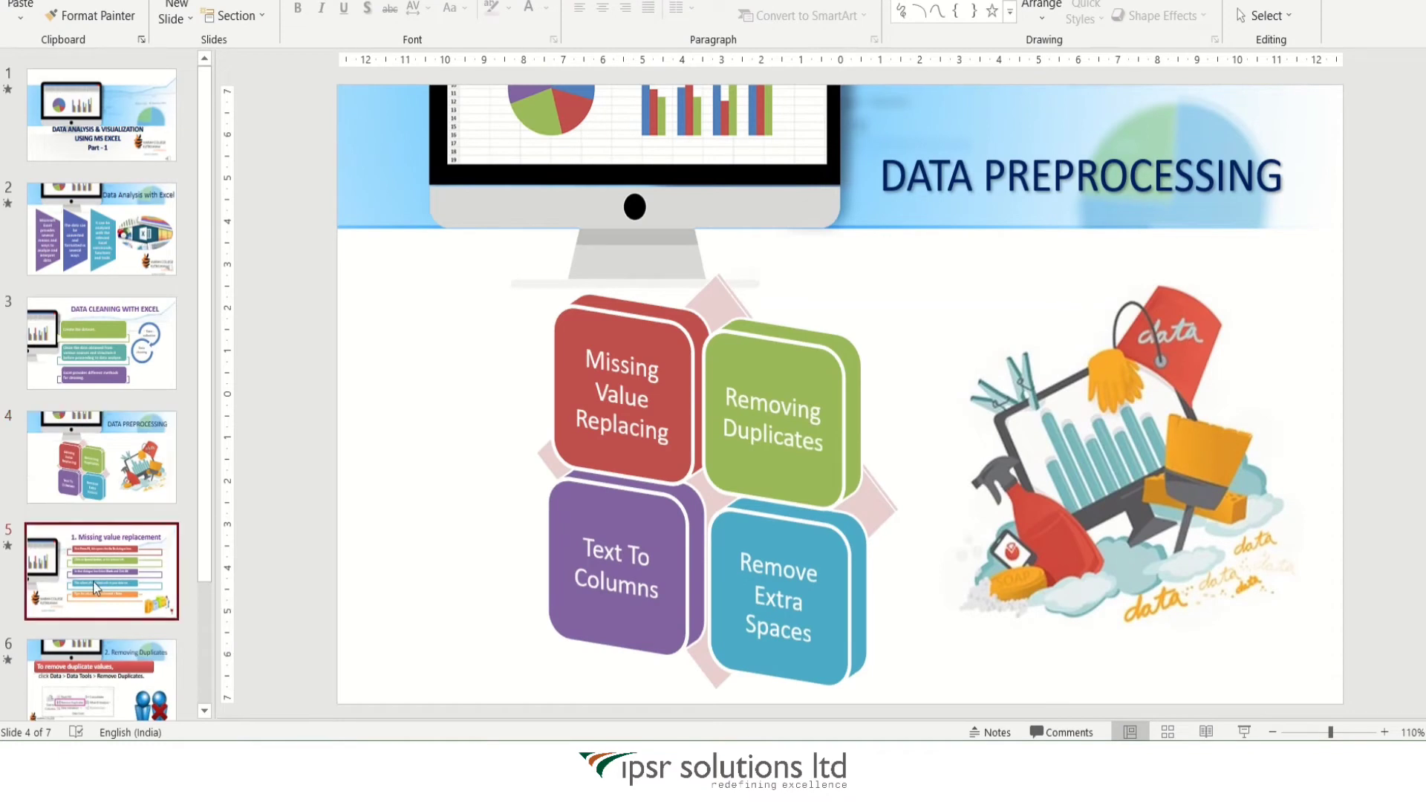
pyautogui.click(95, 587)
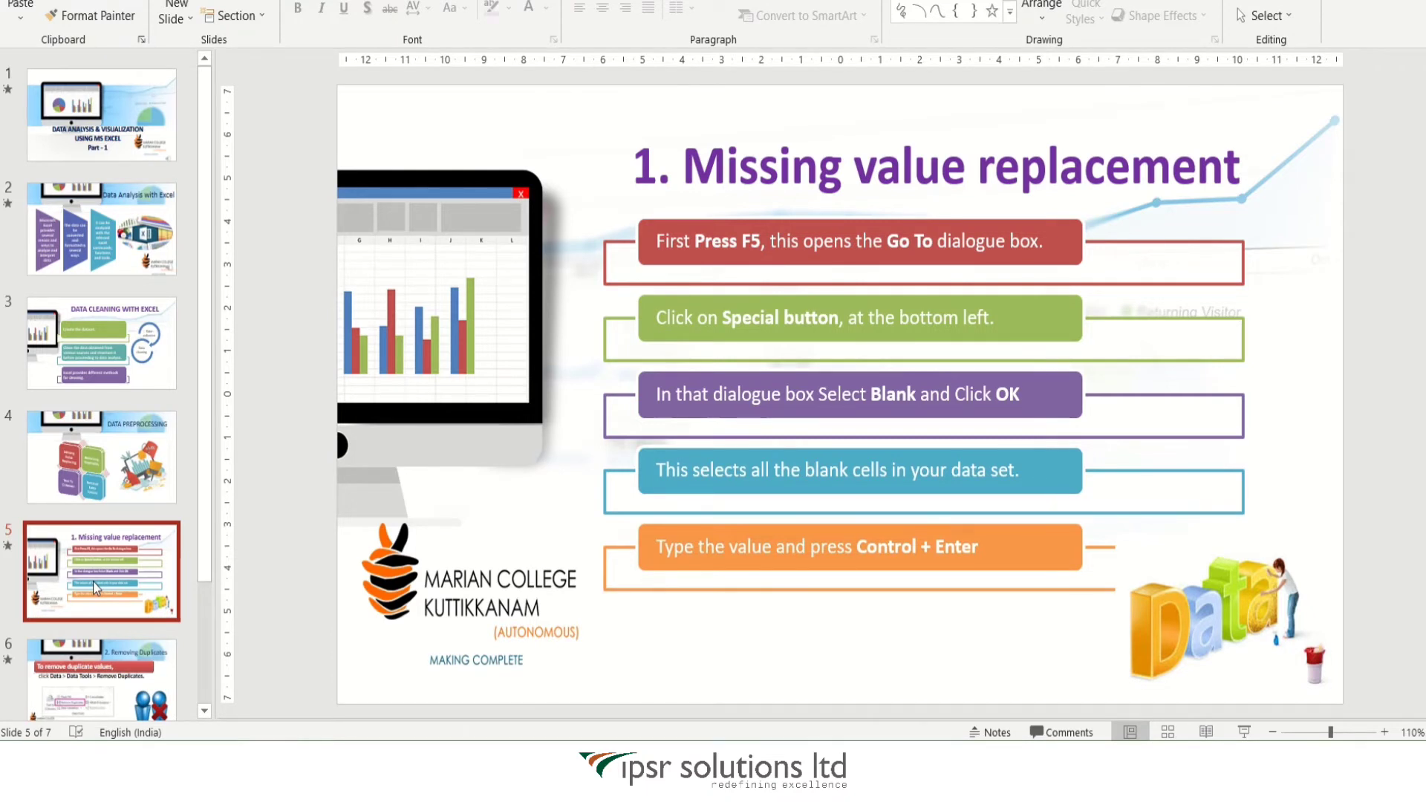
pyautogui.rightClick(92, 582)
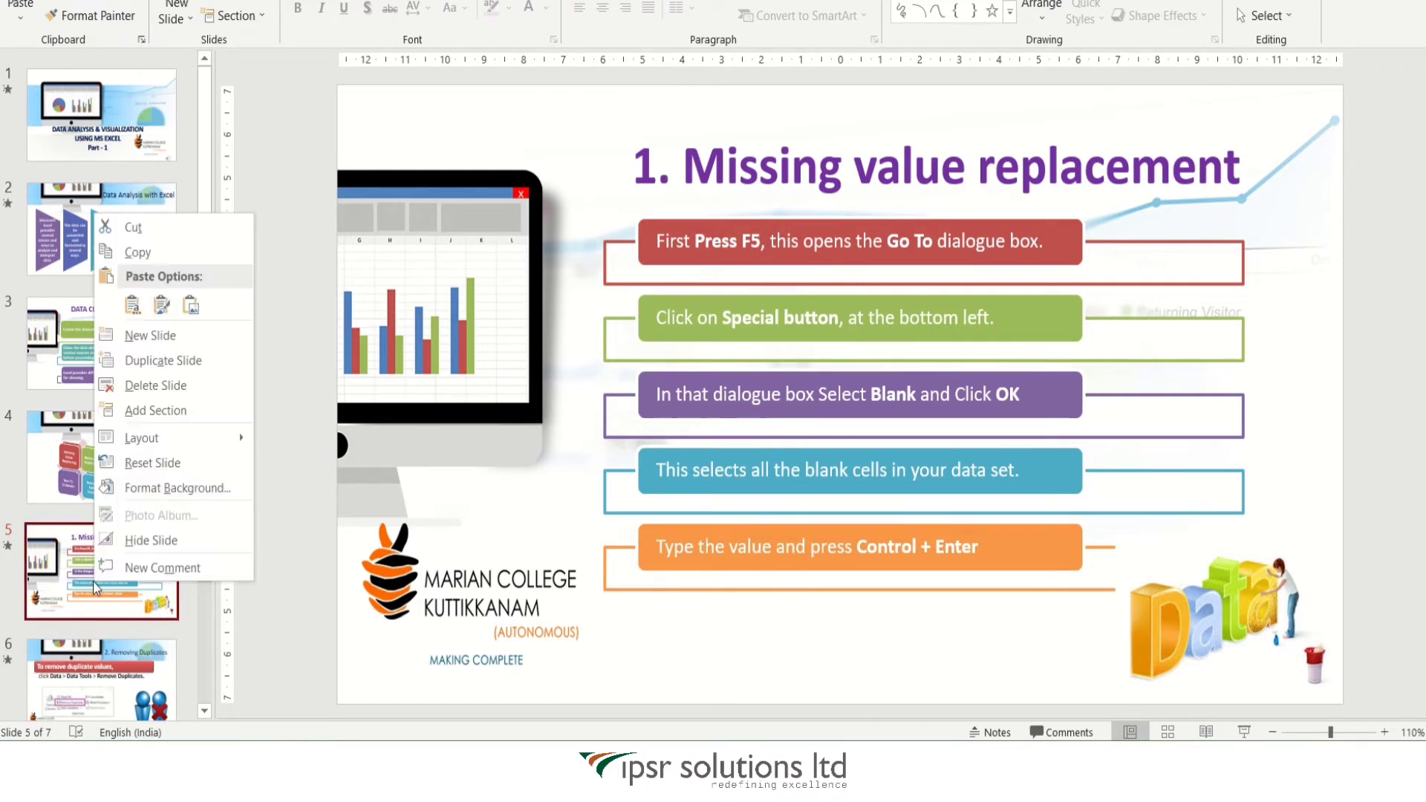
pyautogui.click(137, 253)
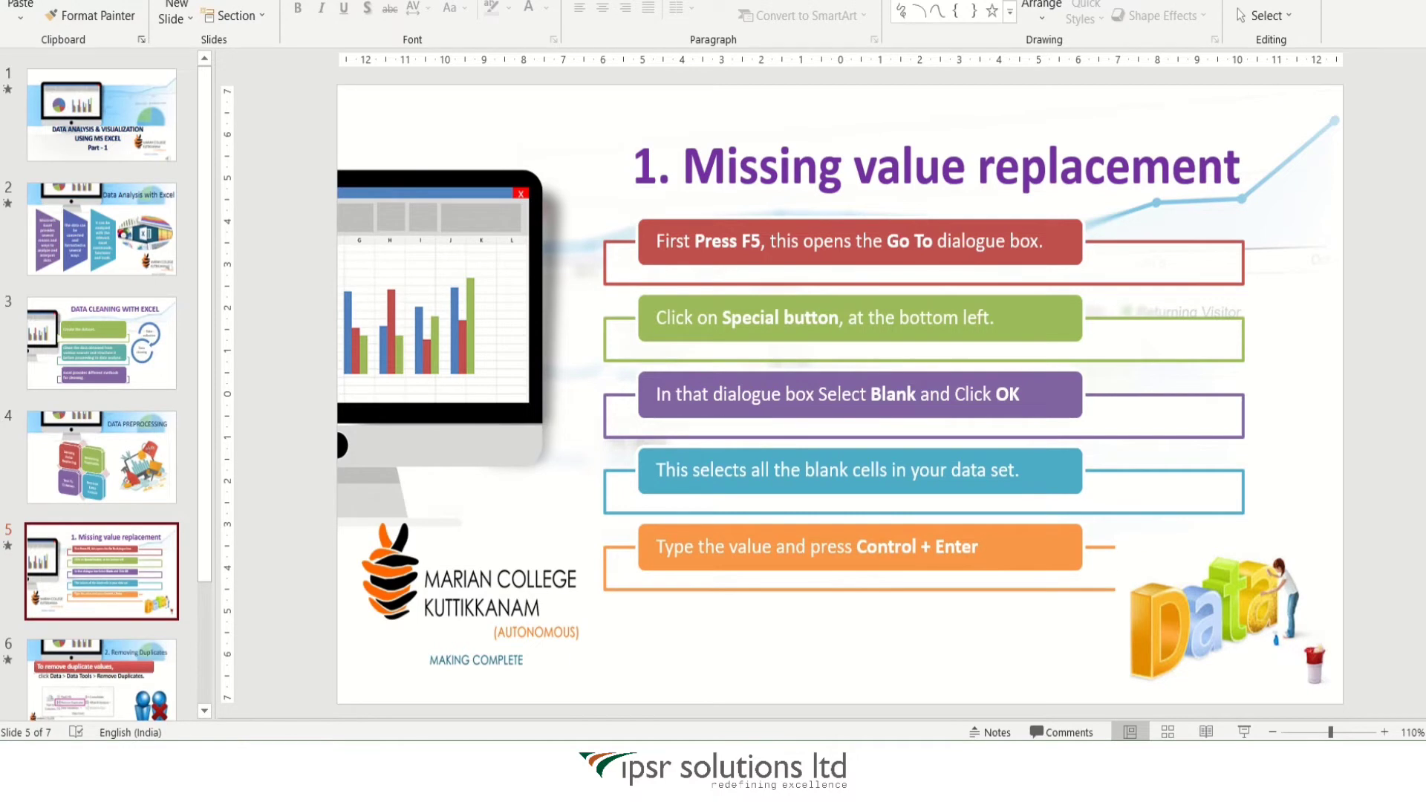
pyautogui.moveTo(814, 793)
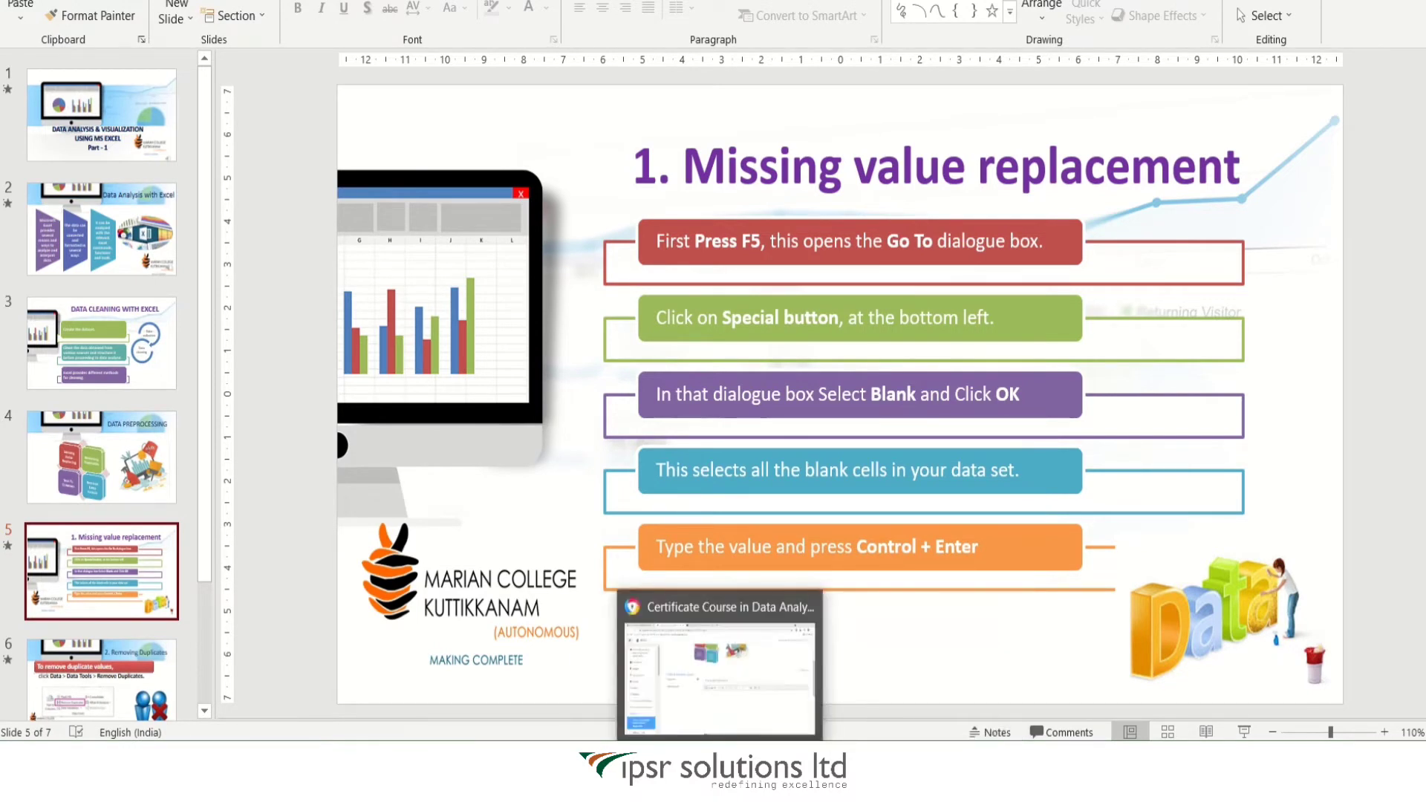
pyautogui.click(719, 720)
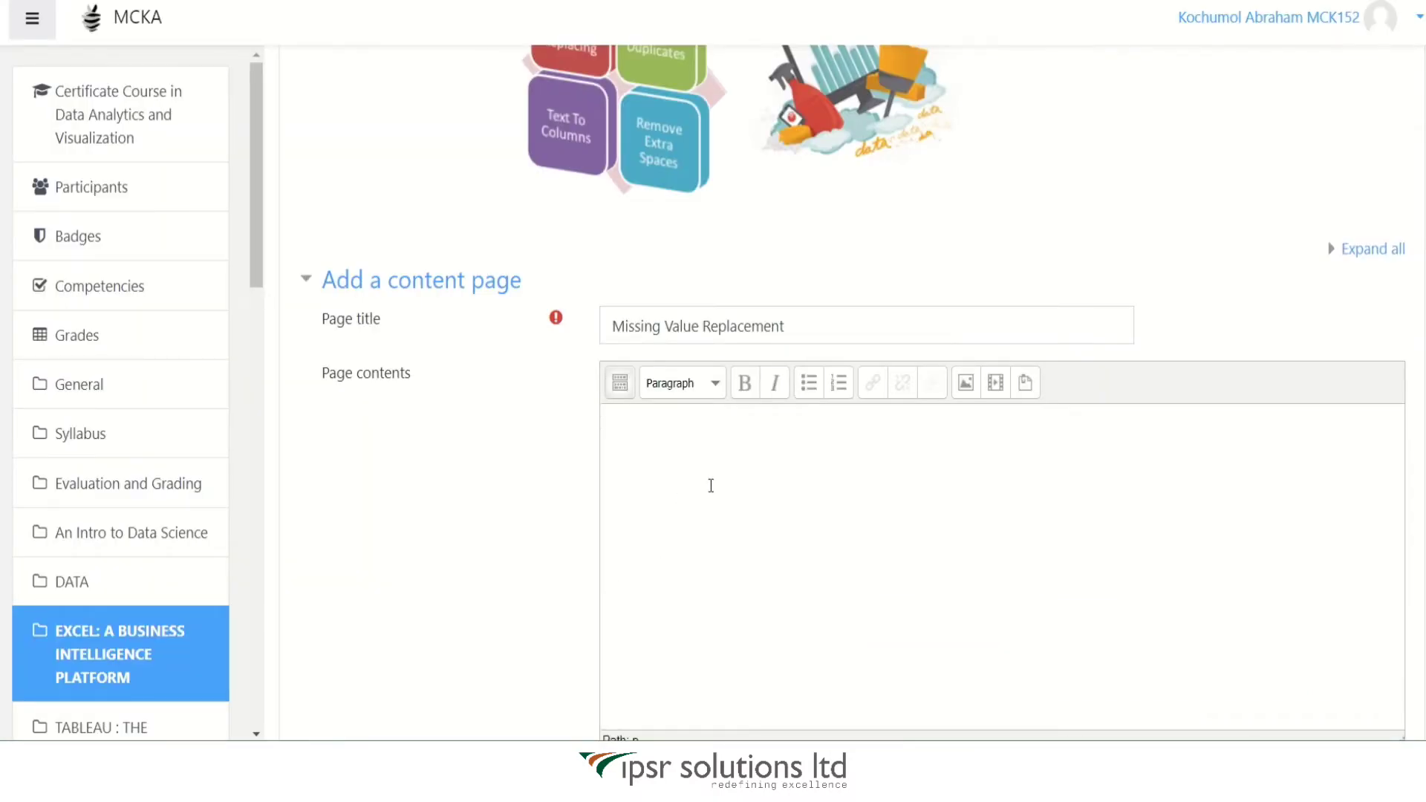
pyautogui.hotkey('ctrl', 'v')
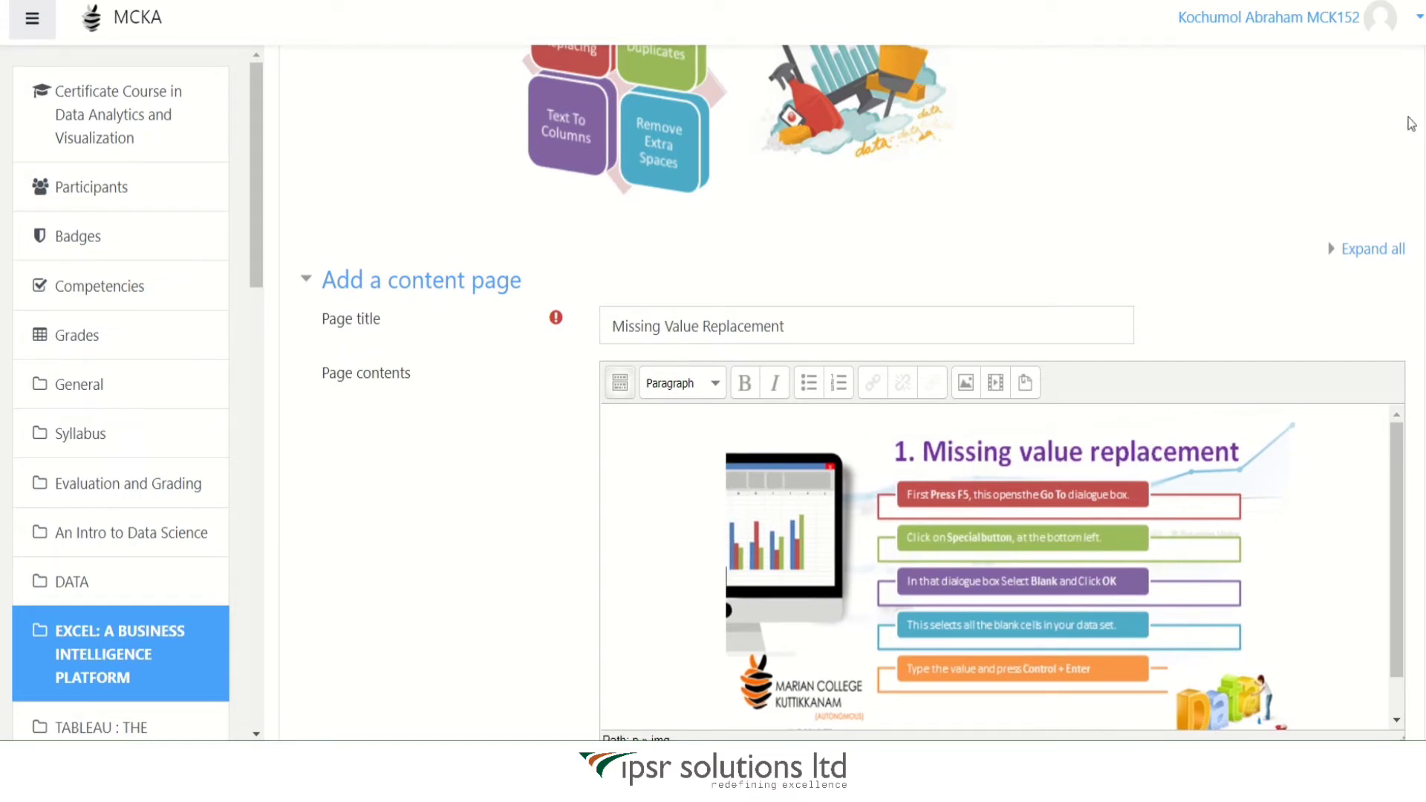
# - Enter "Knowledge Check 1" as the Content 1 description of the content page
pyautogui.scroll(-6, 854, 393)
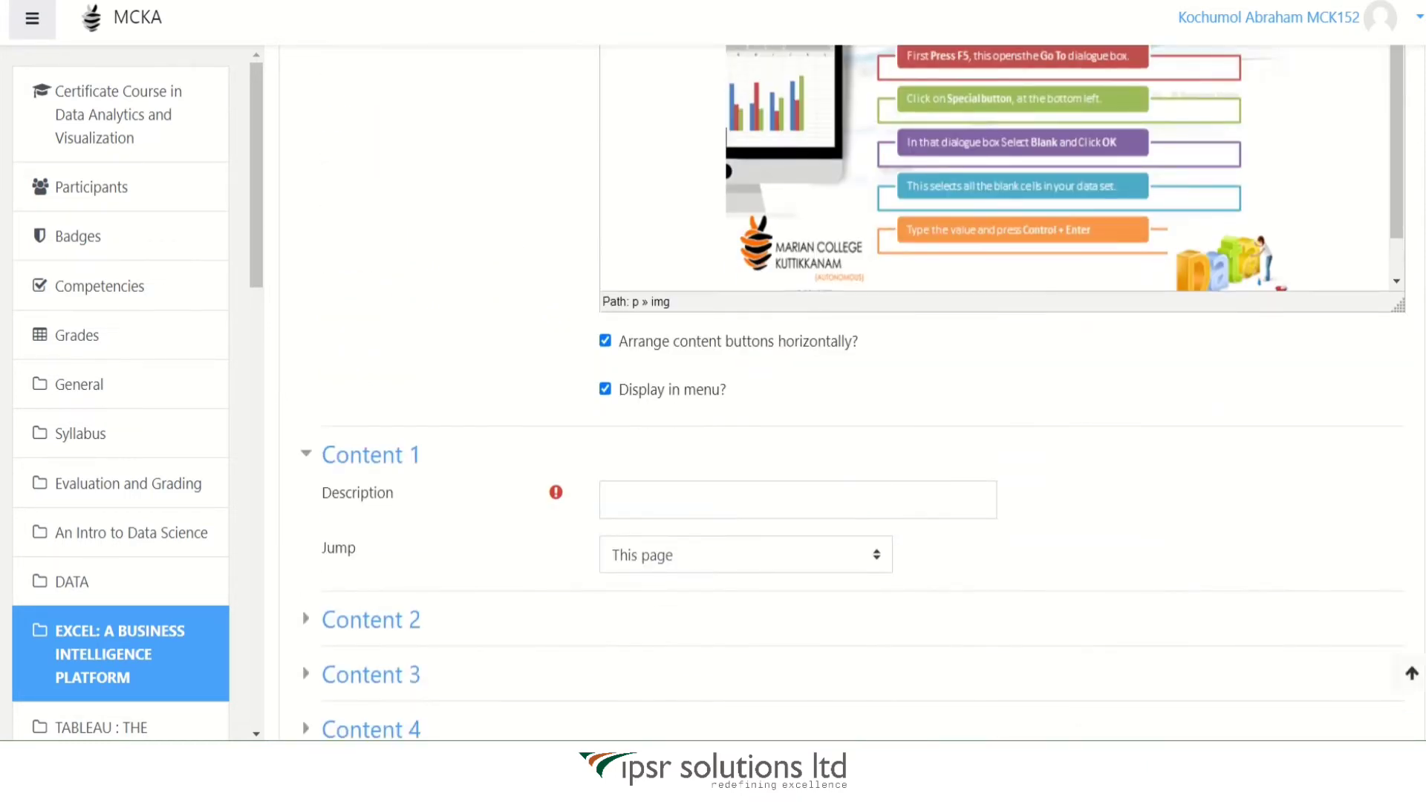
pyautogui.scroll(-2, 854, 392)
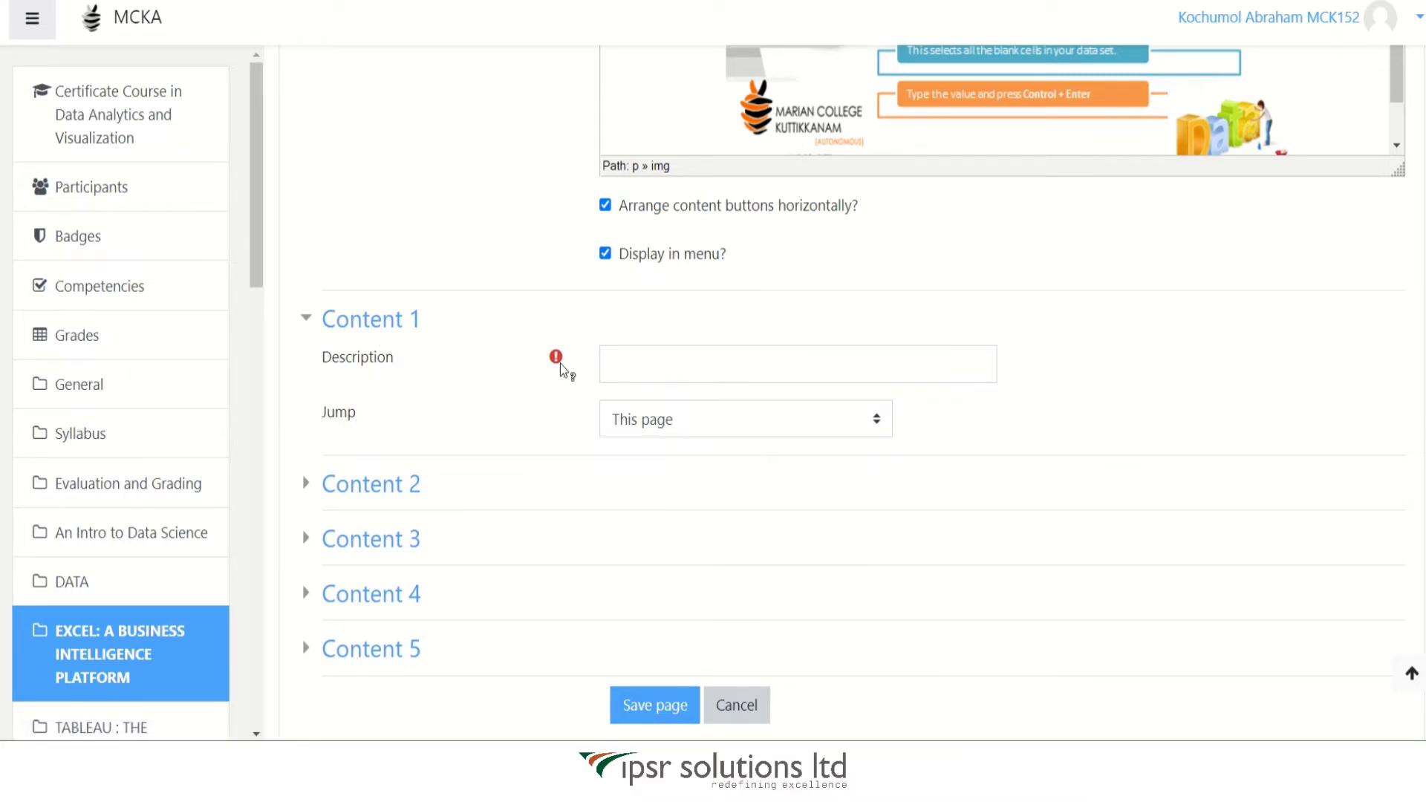
pyautogui.click(653, 368)
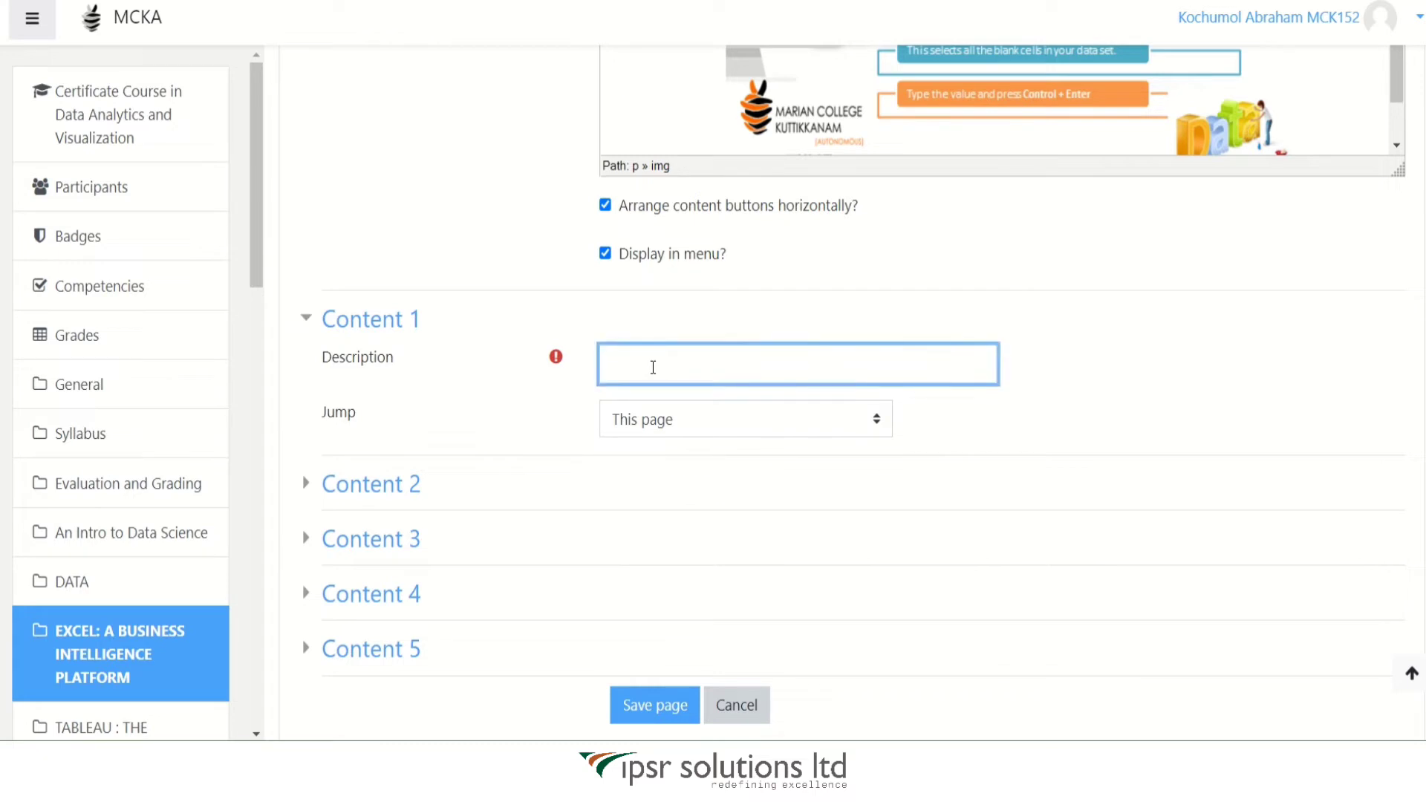
pyautogui.write('Knowle')
pyautogui.press('BackSpace')
pyautogui.write('edhe')
pyautogui.press('BackSpace')
pyautogui.press('BackSpace')
pyautogui.press('BackSpace')
pyautogui.write('ge Check 1')
# - Keep the Content 1 jump set to This page and save the content page
pyautogui.click(672, 419)
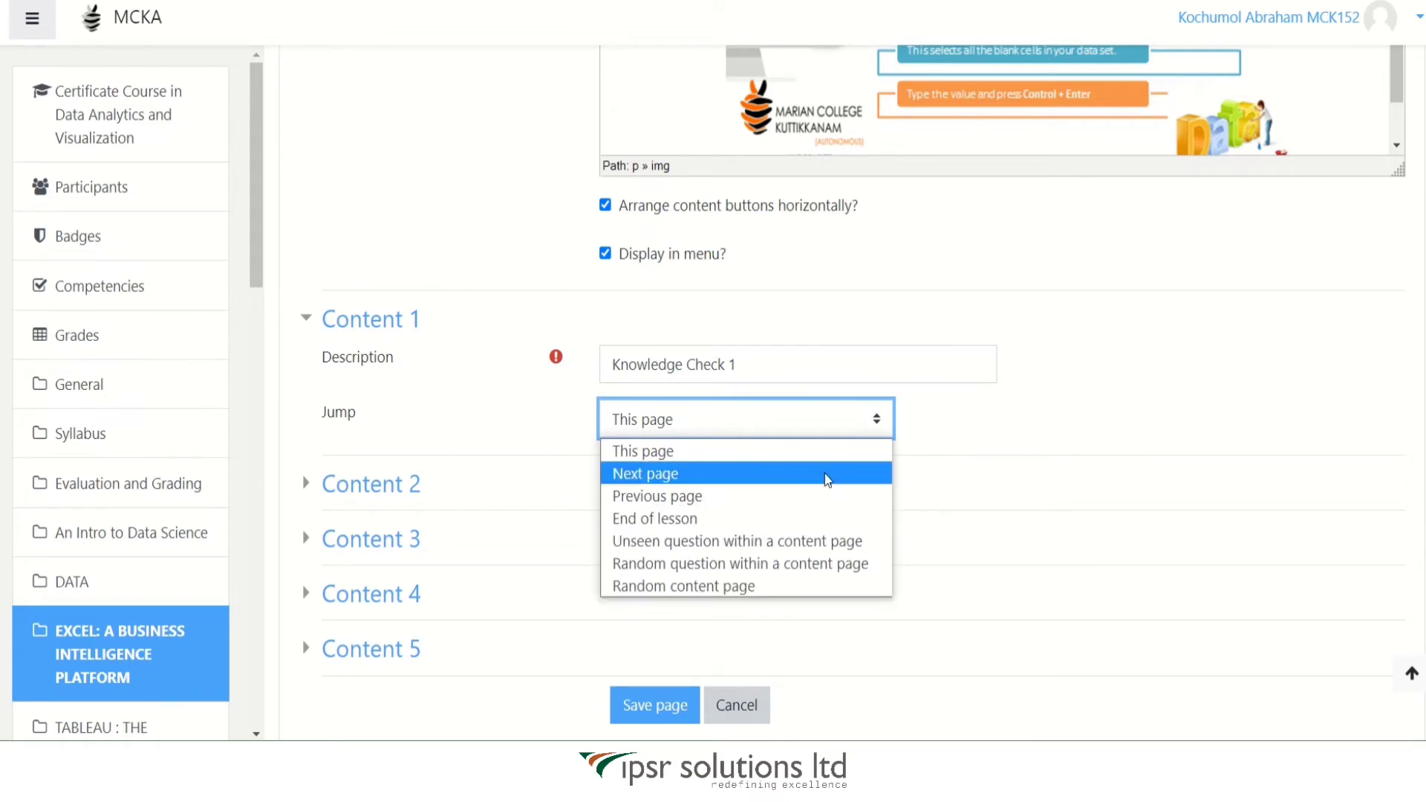
pyautogui.click(1117, 400)
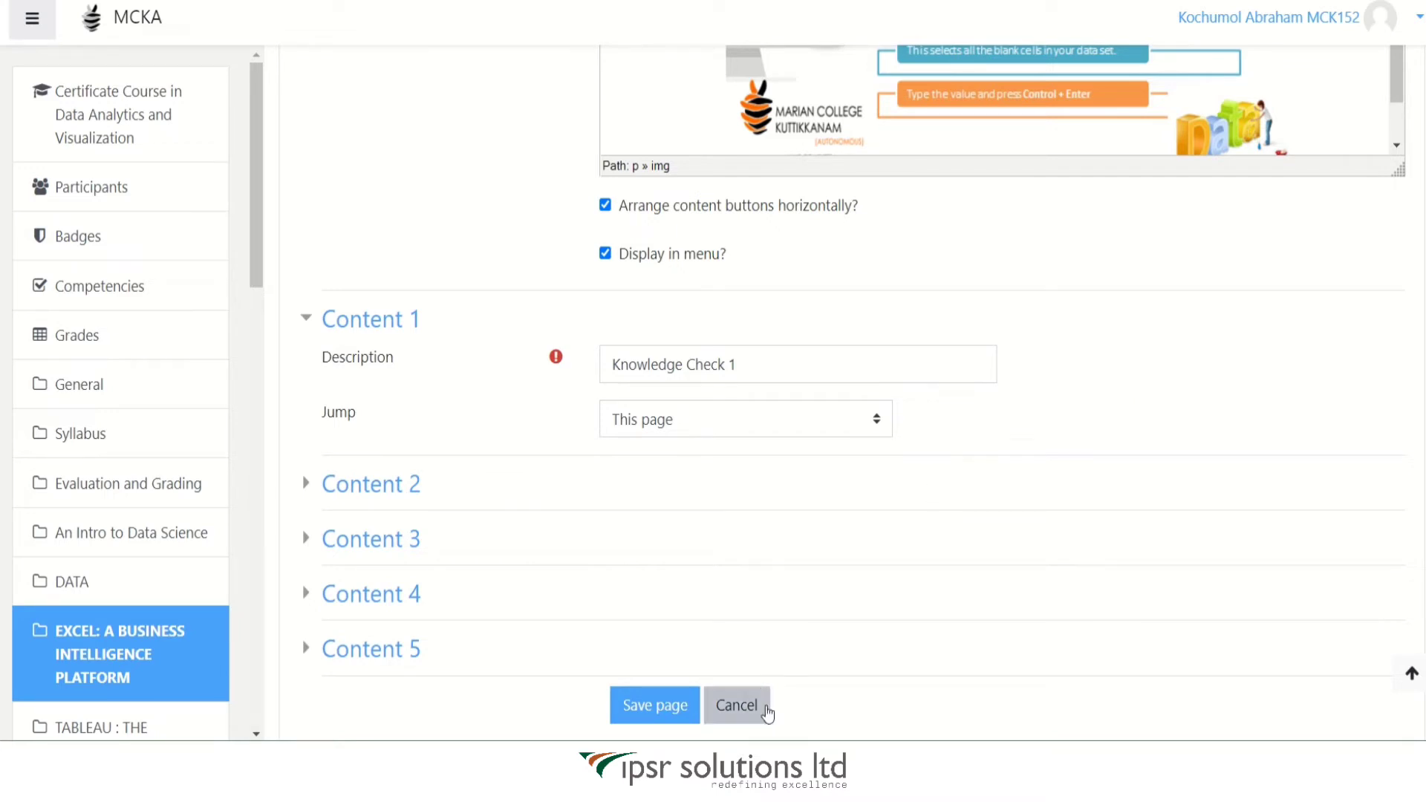
pyautogui.click(677, 702)
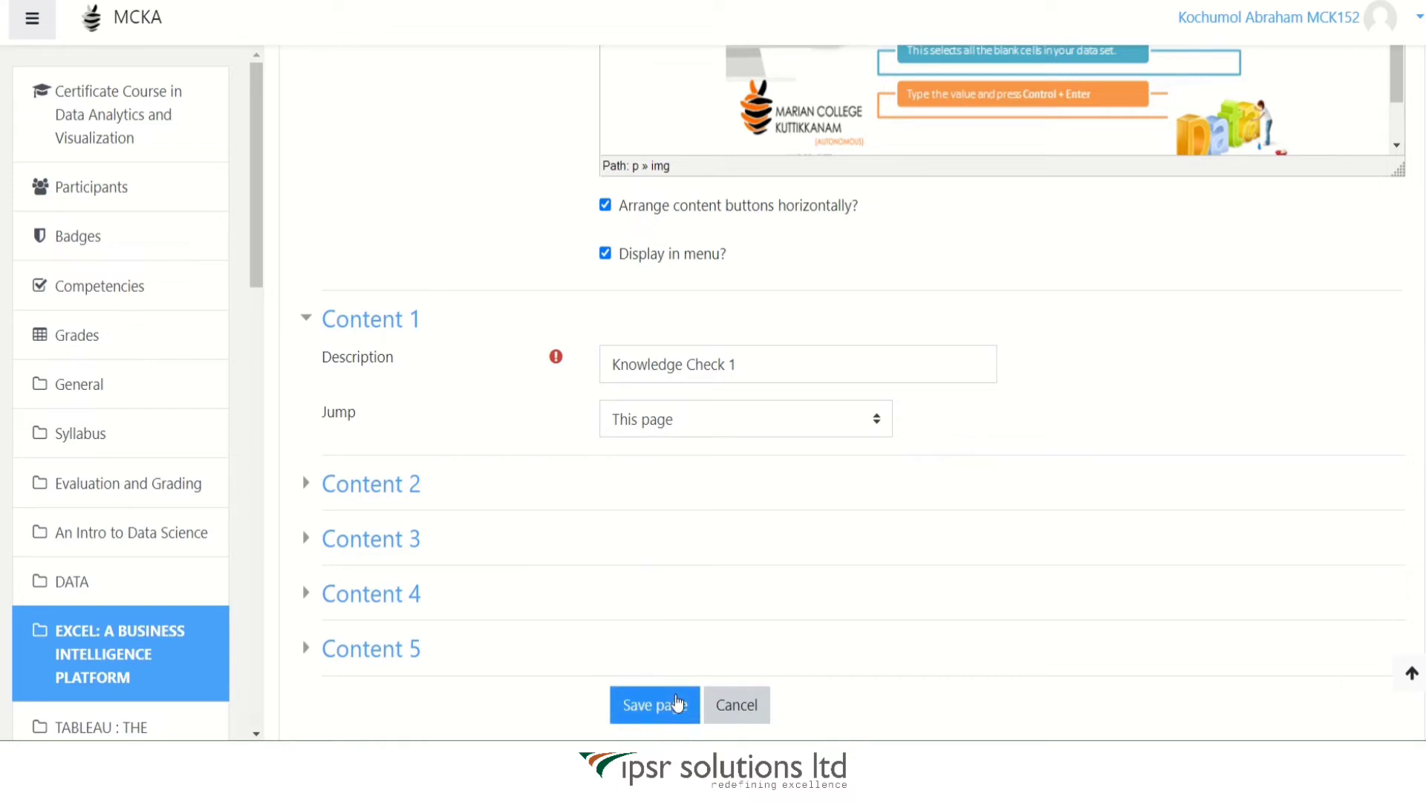
pyautogui.click(678, 702)
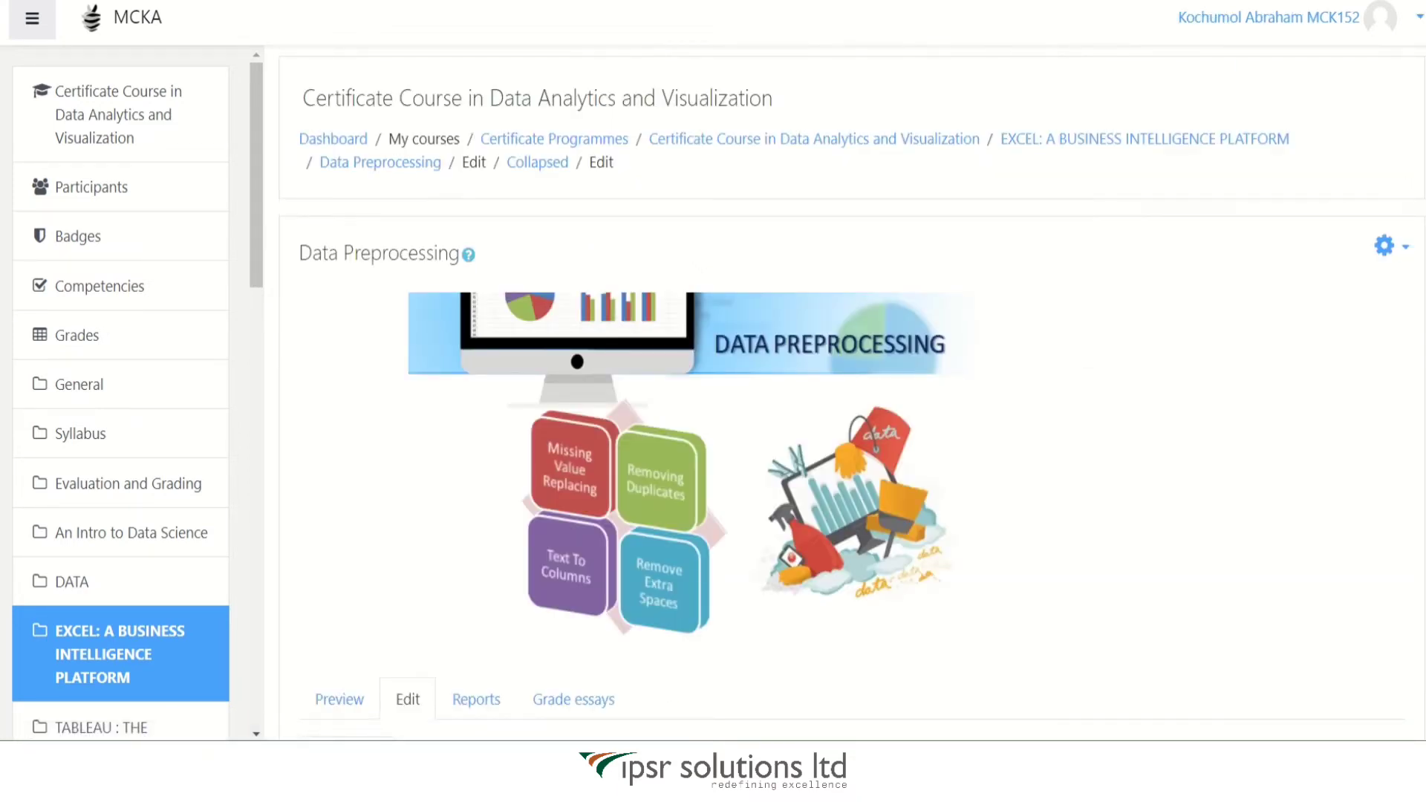
# - Open the Missing Value Replacement page from the lesson's page list and review its slide image, content description and jump
pyautogui.scroll(-4, 852, 393)
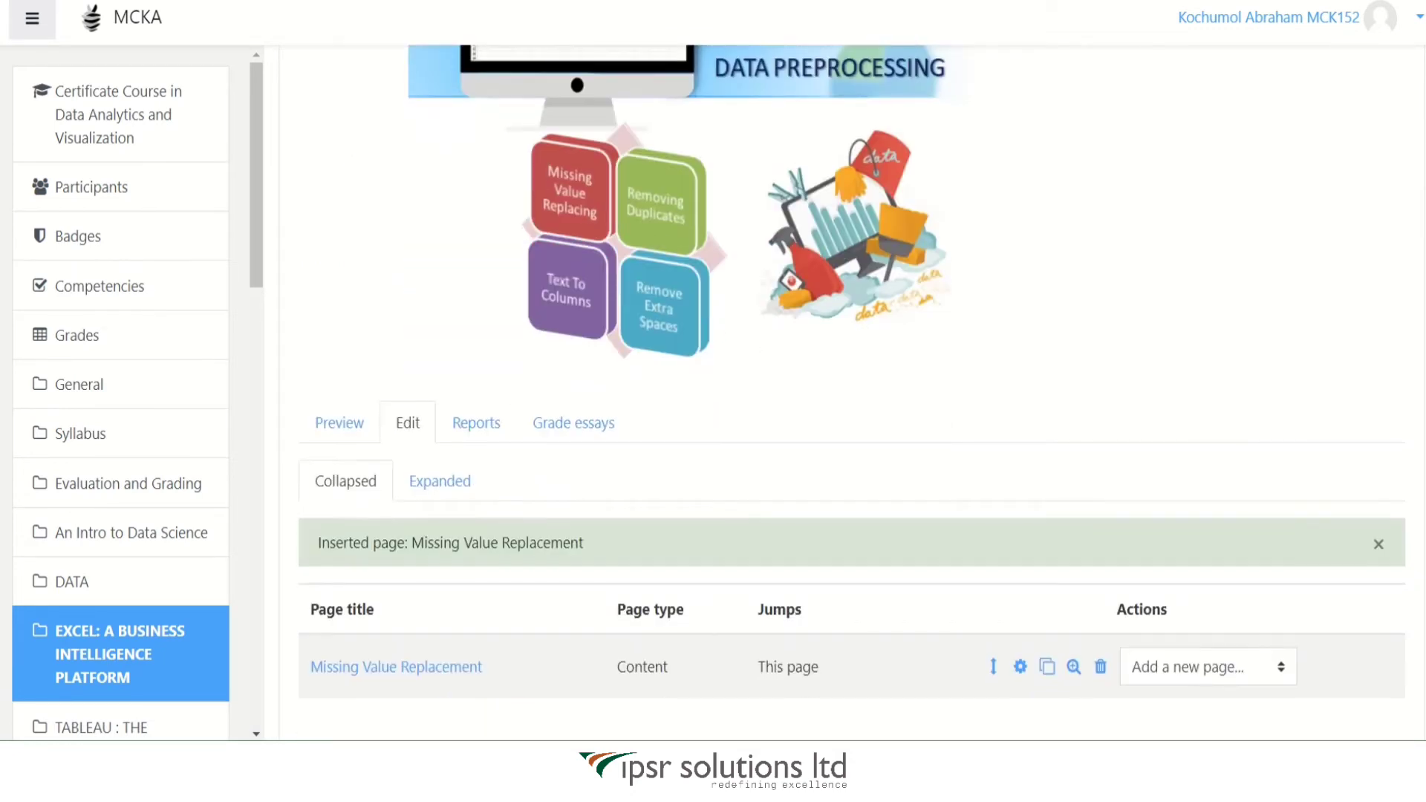
pyautogui.scroll(-3, 777, 532)
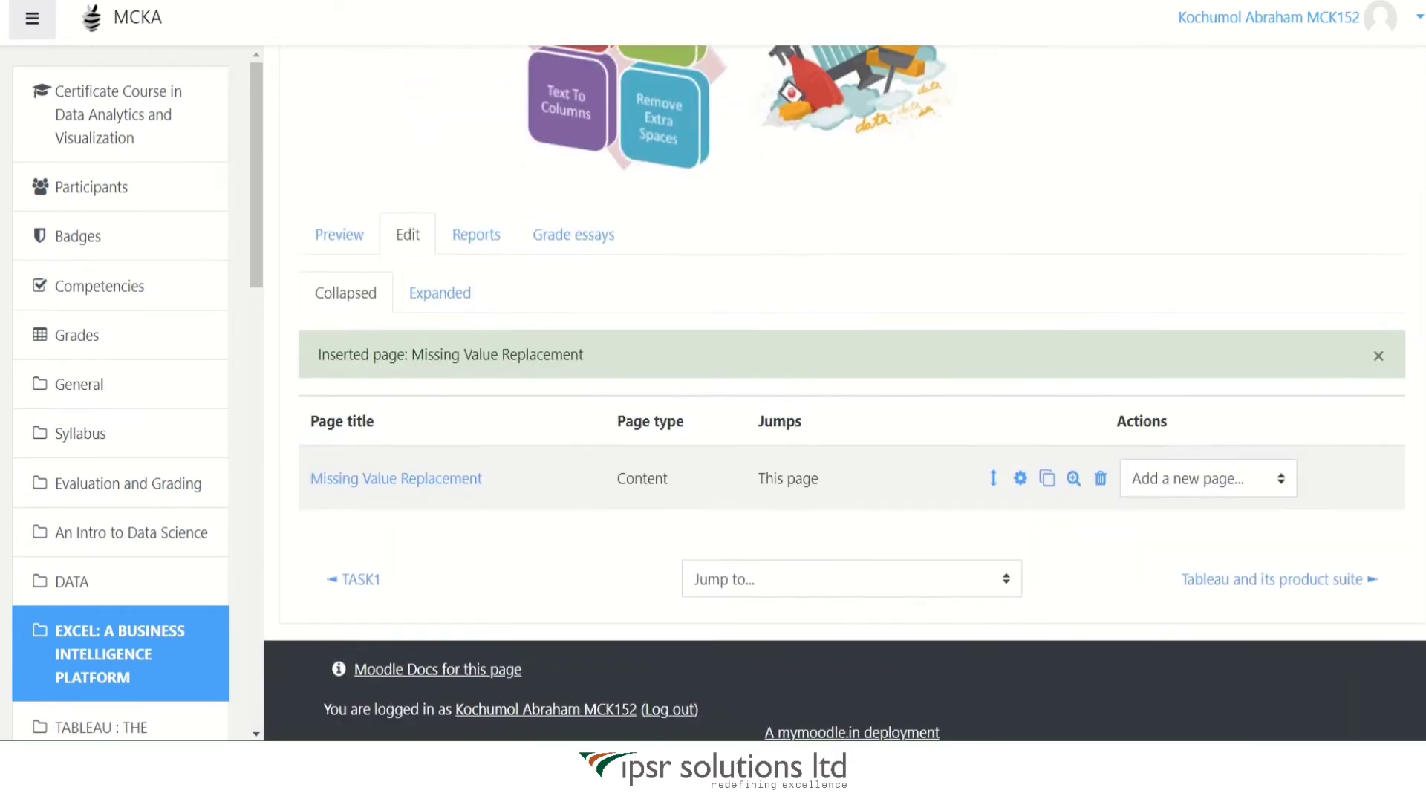
pyautogui.click(457, 479)
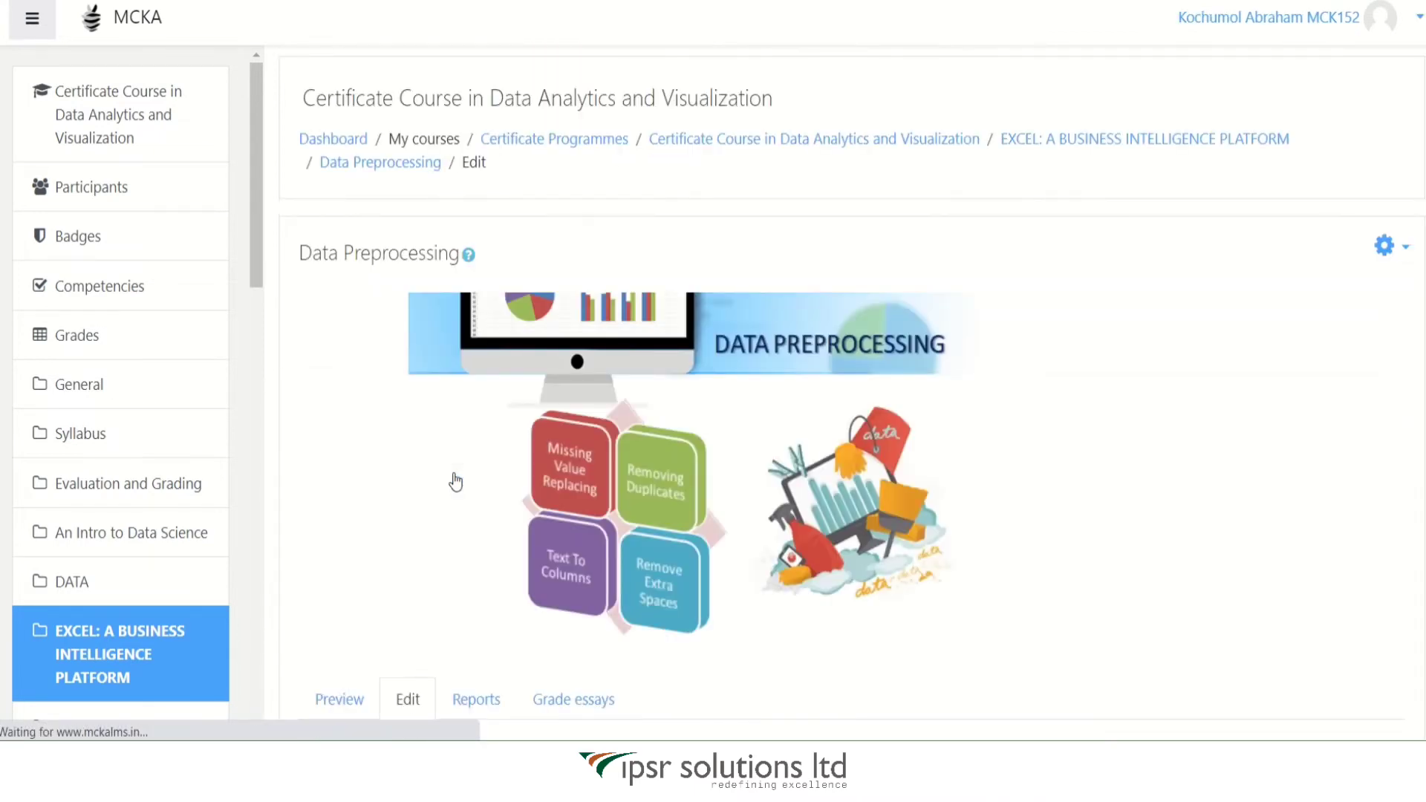
pyautogui.scroll(-5, 1257, 454)
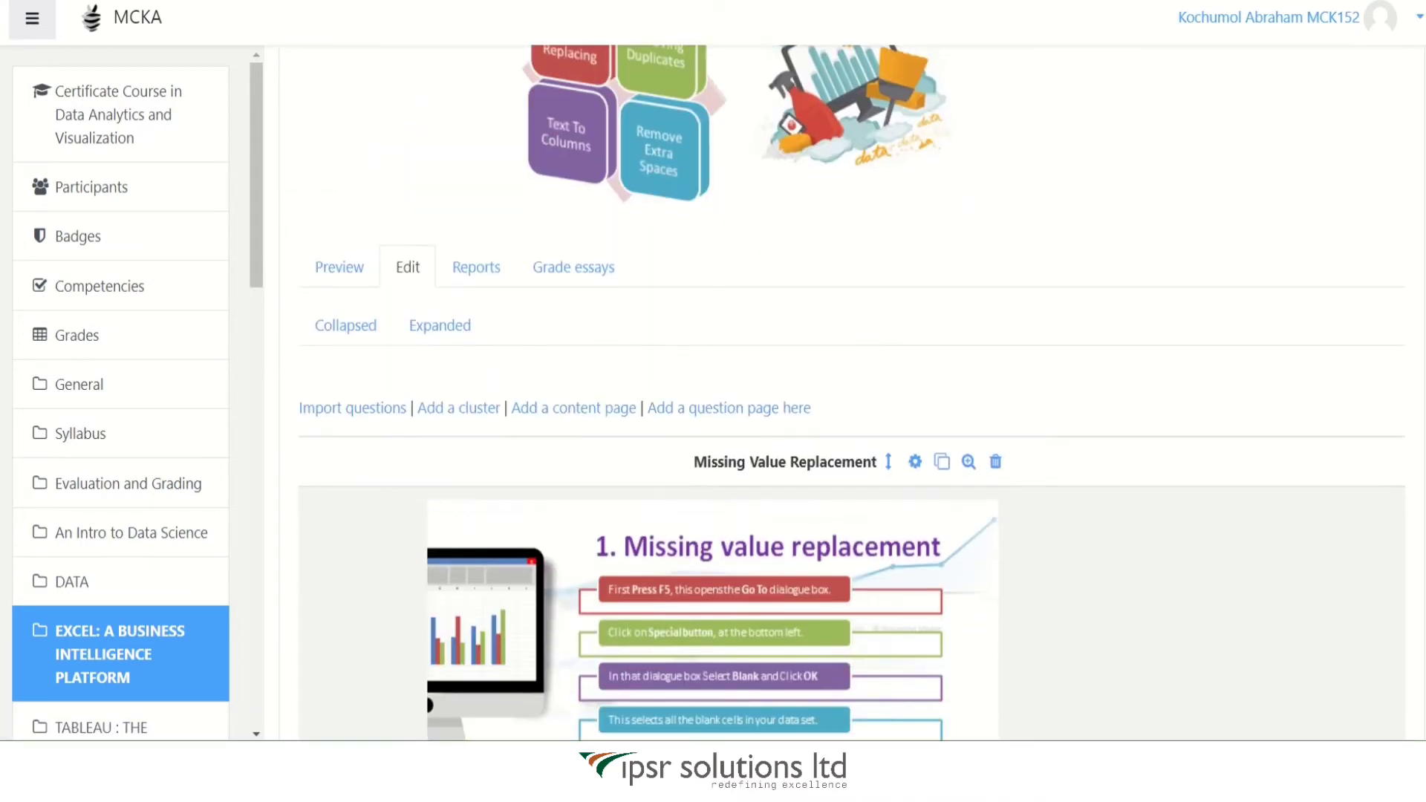
pyautogui.scroll(-5, 851, 394)
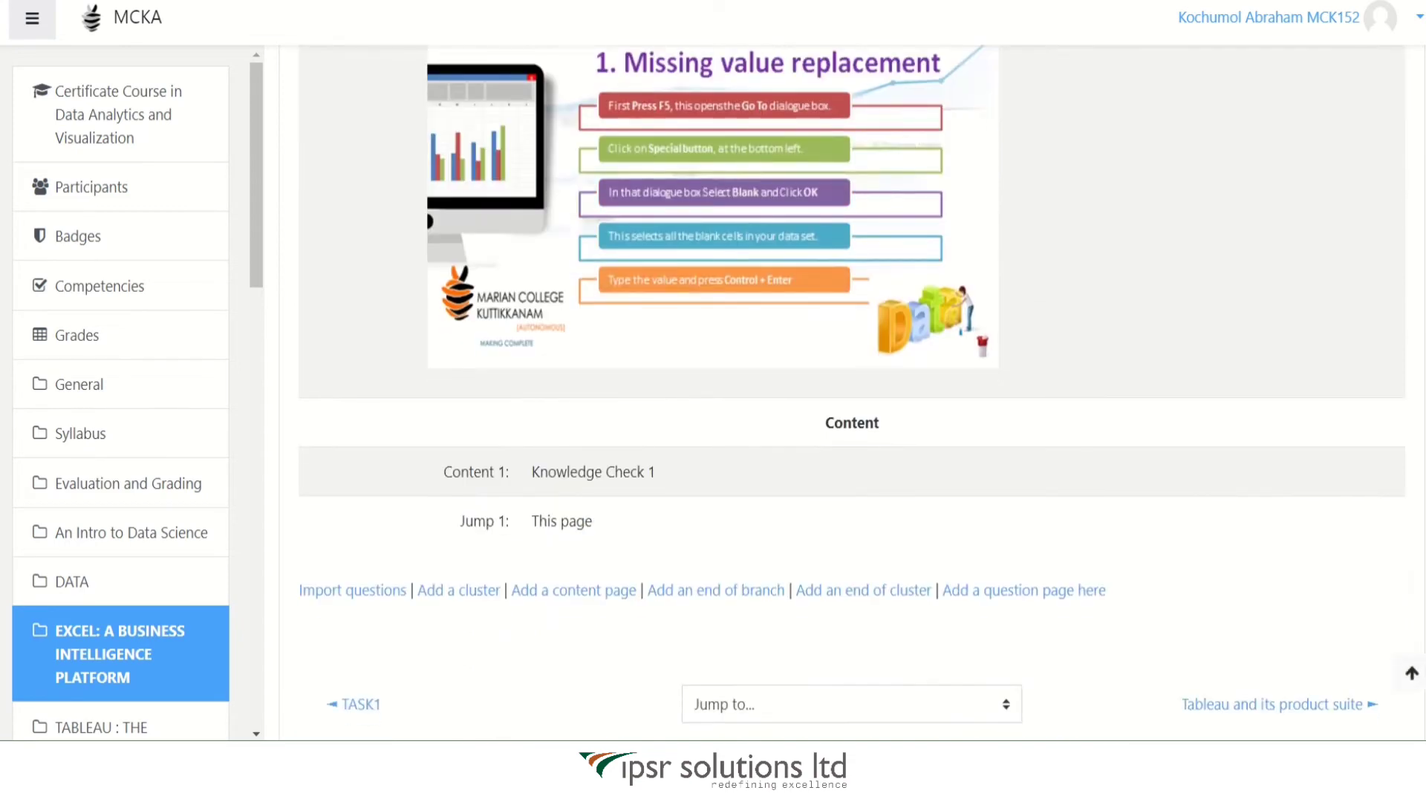
pyautogui.scroll(7, 852, 392)
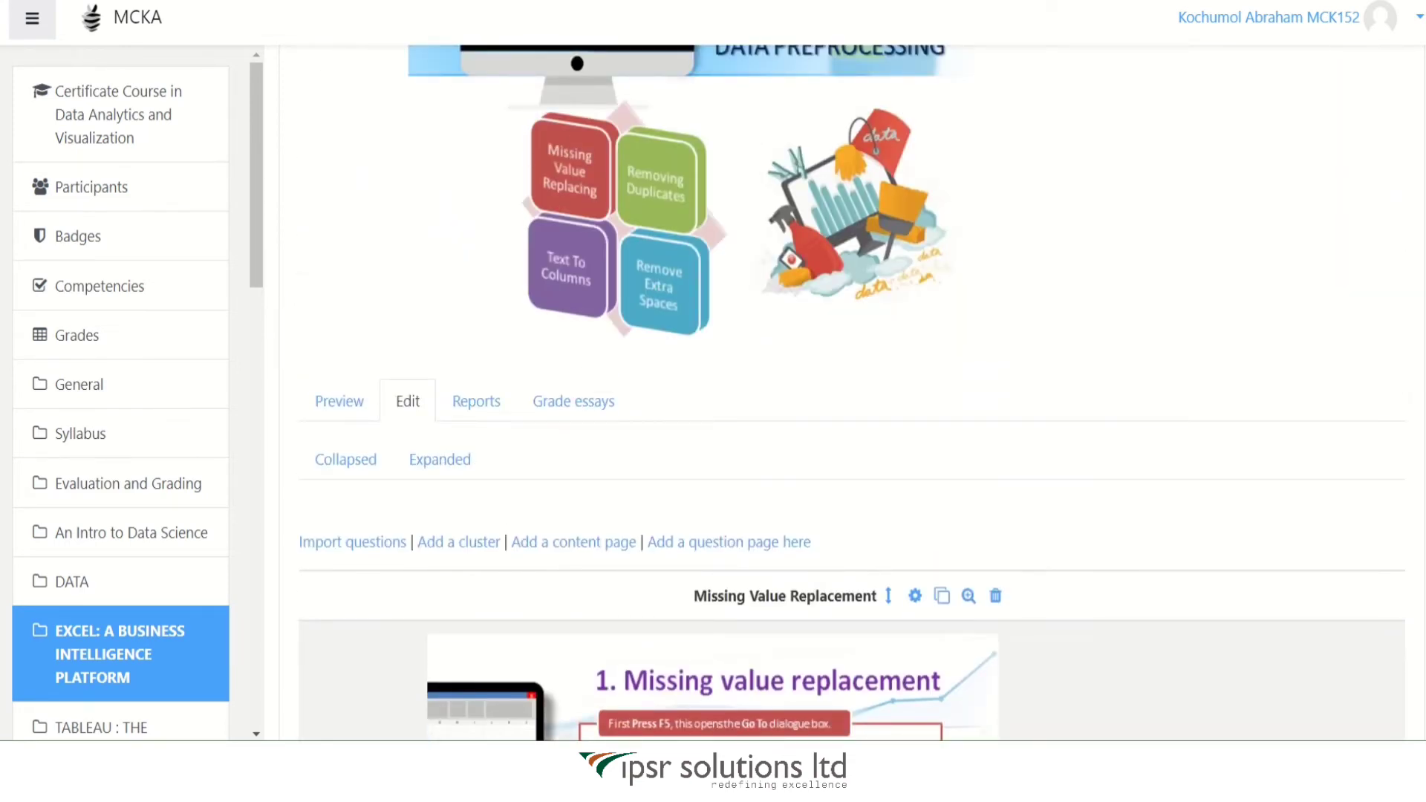
pyautogui.scroll(-7, 852, 392)
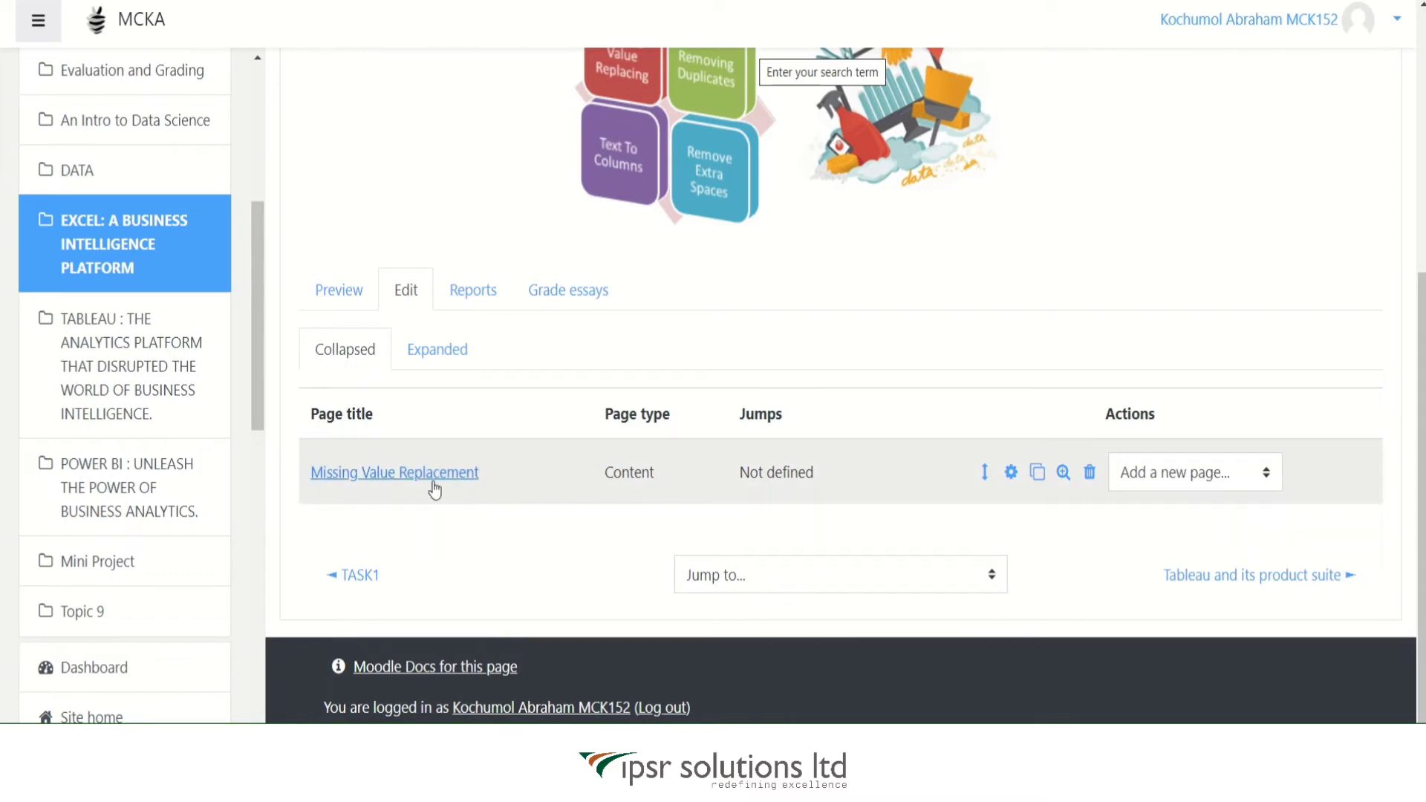
# - Add a question page of type Multichoice after the Missing Value Replacement page
pyautogui.click(1270, 482)
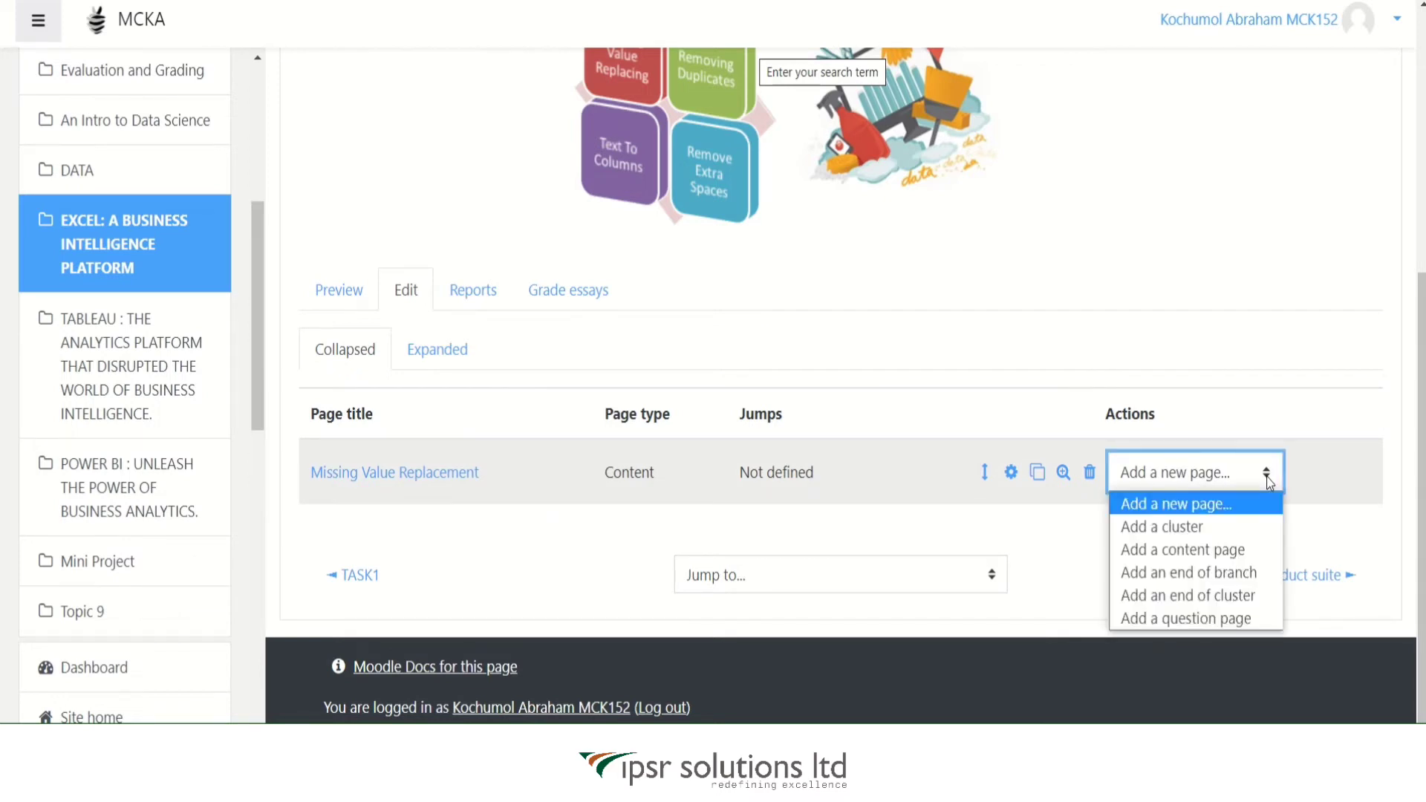
pyautogui.click(1195, 619)
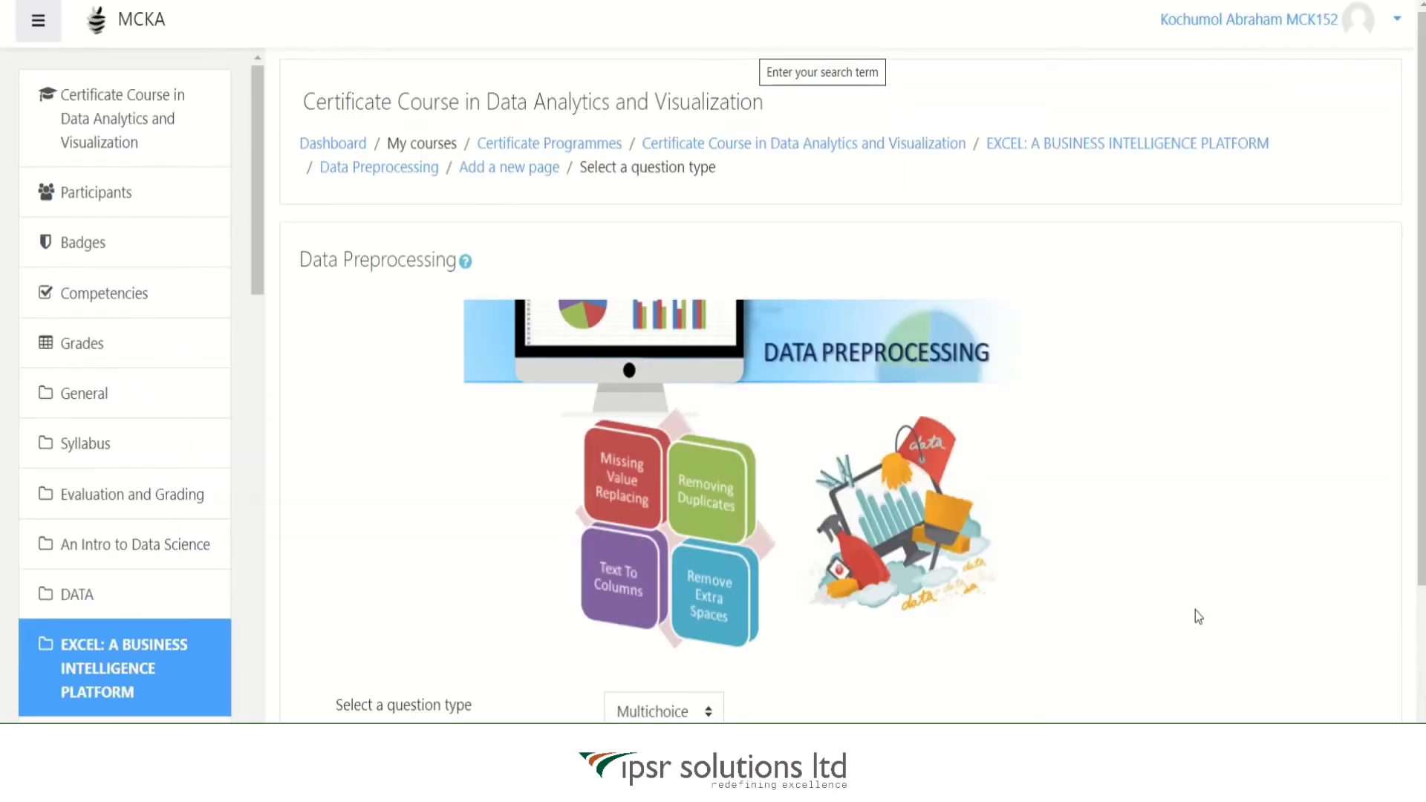
pyautogui.scroll(-1, 1233, 464)
pyautogui.scroll(-2, 1232, 459)
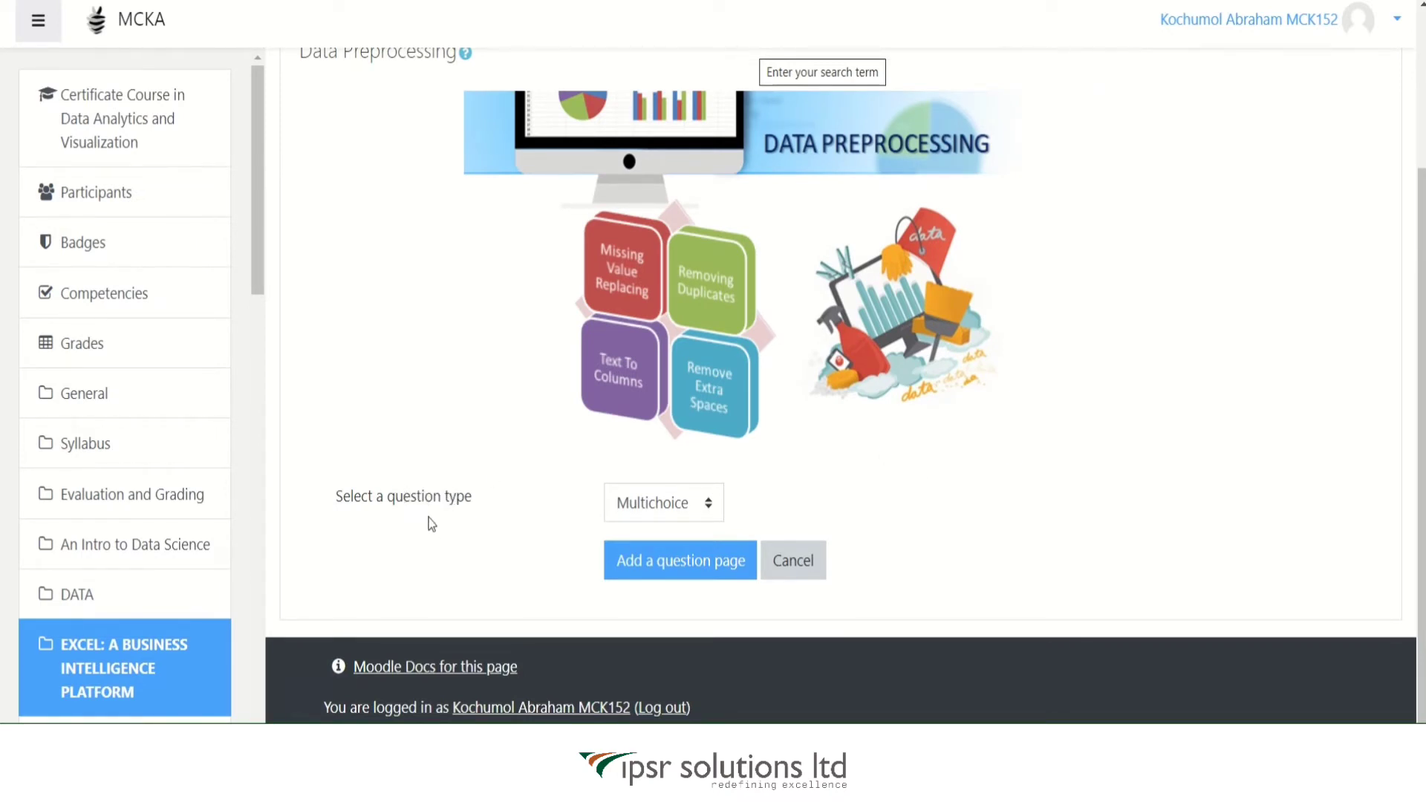
pyautogui.click(709, 509)
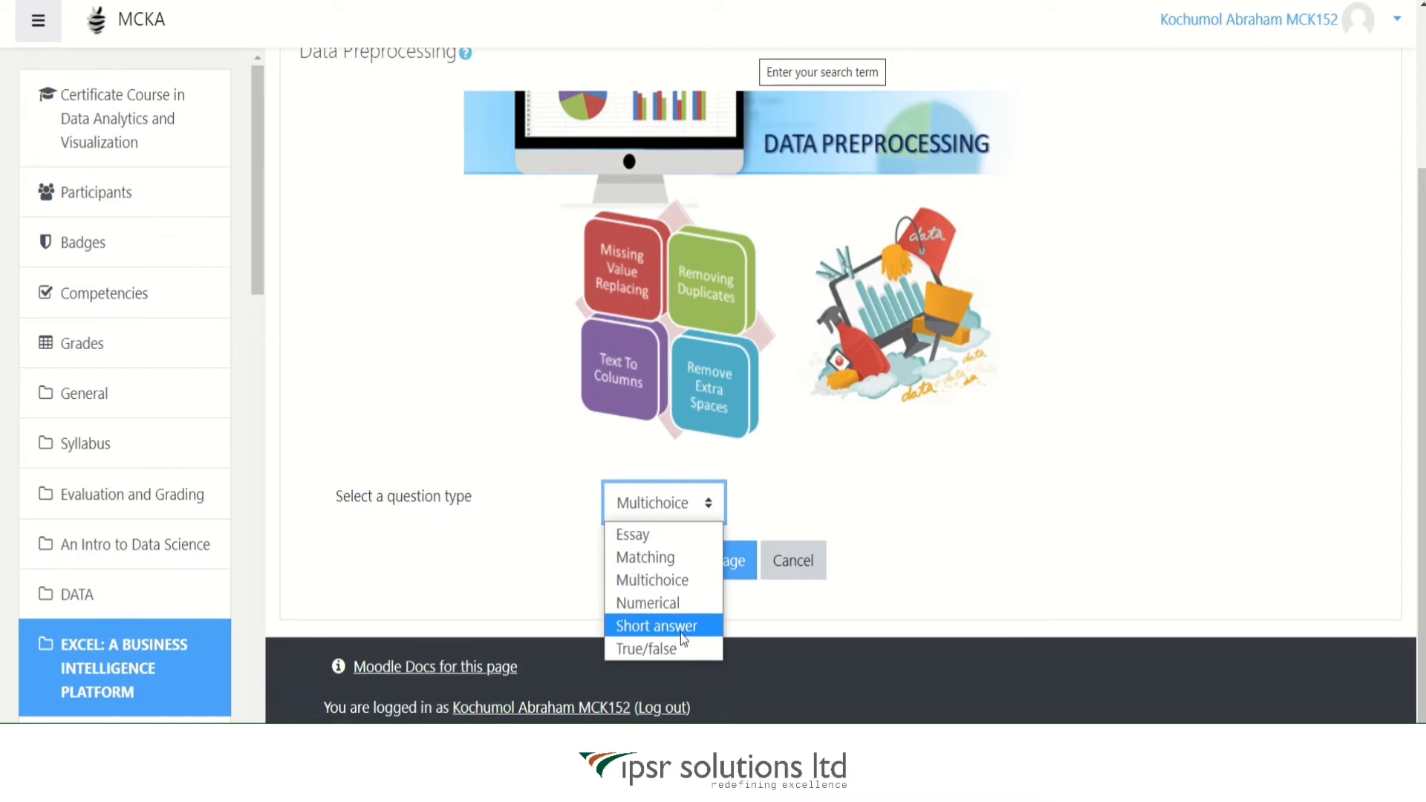
pyautogui.click(664, 581)
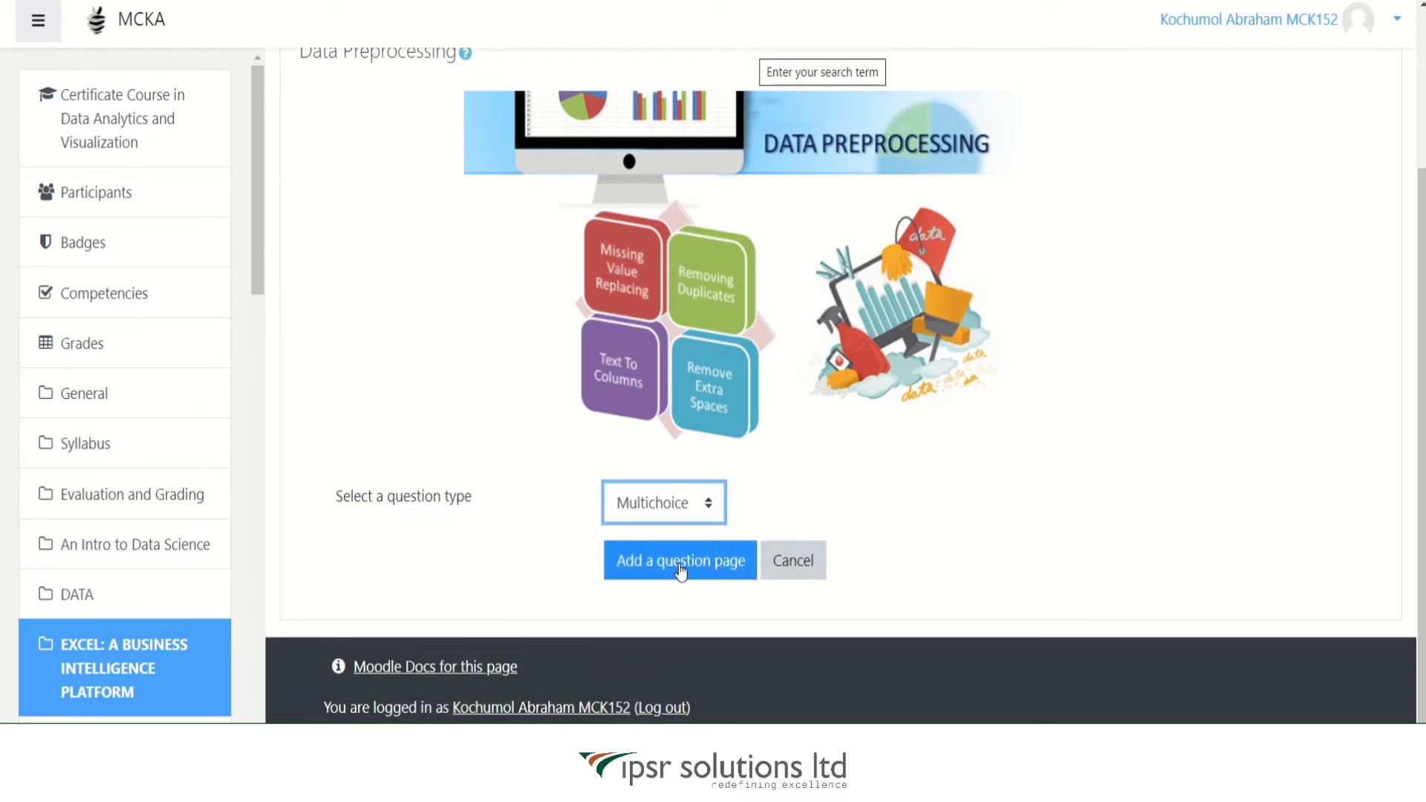
pyautogui.click(680, 569)
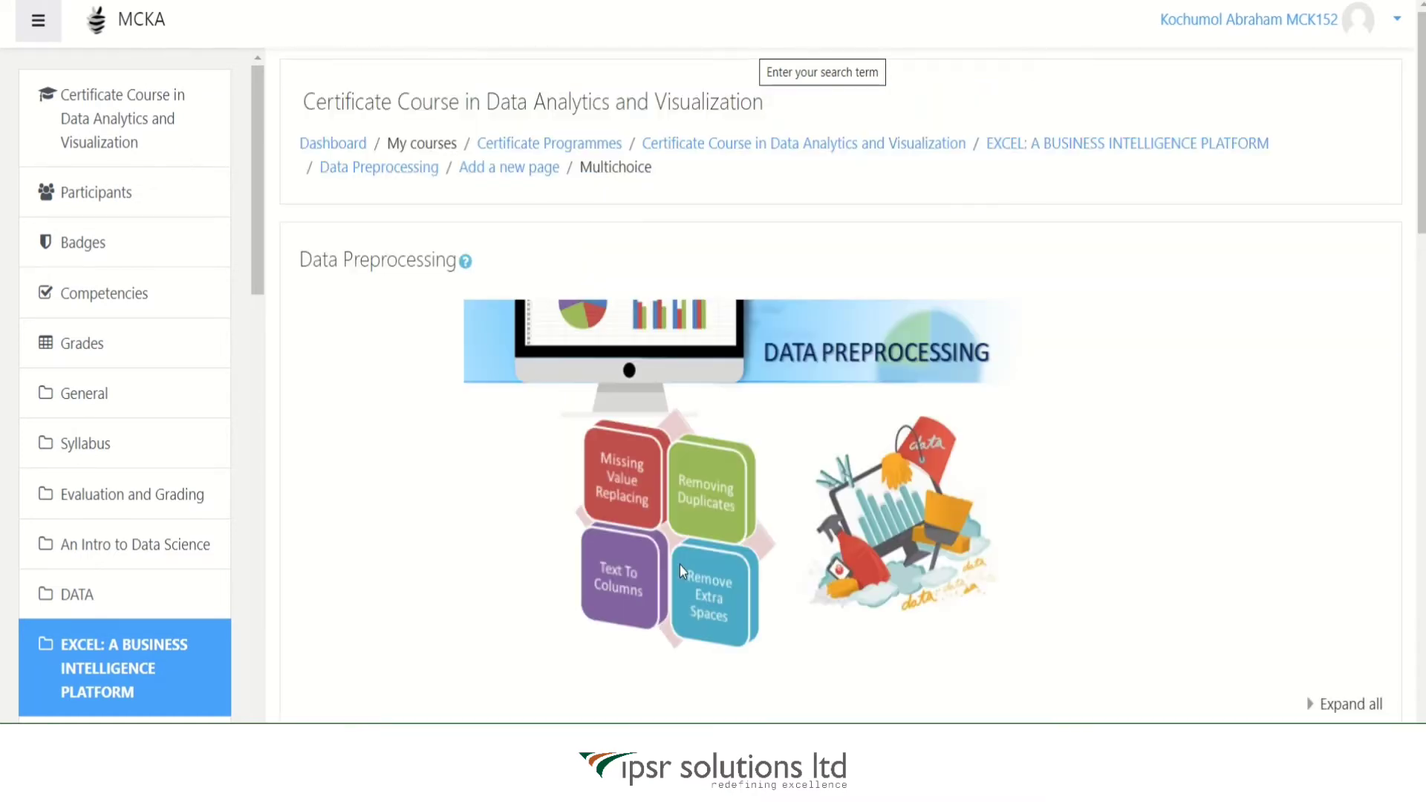
# - Give the multichoice question page the title "Check your Knowledge"
pyautogui.scroll(-9, 1089, 475)
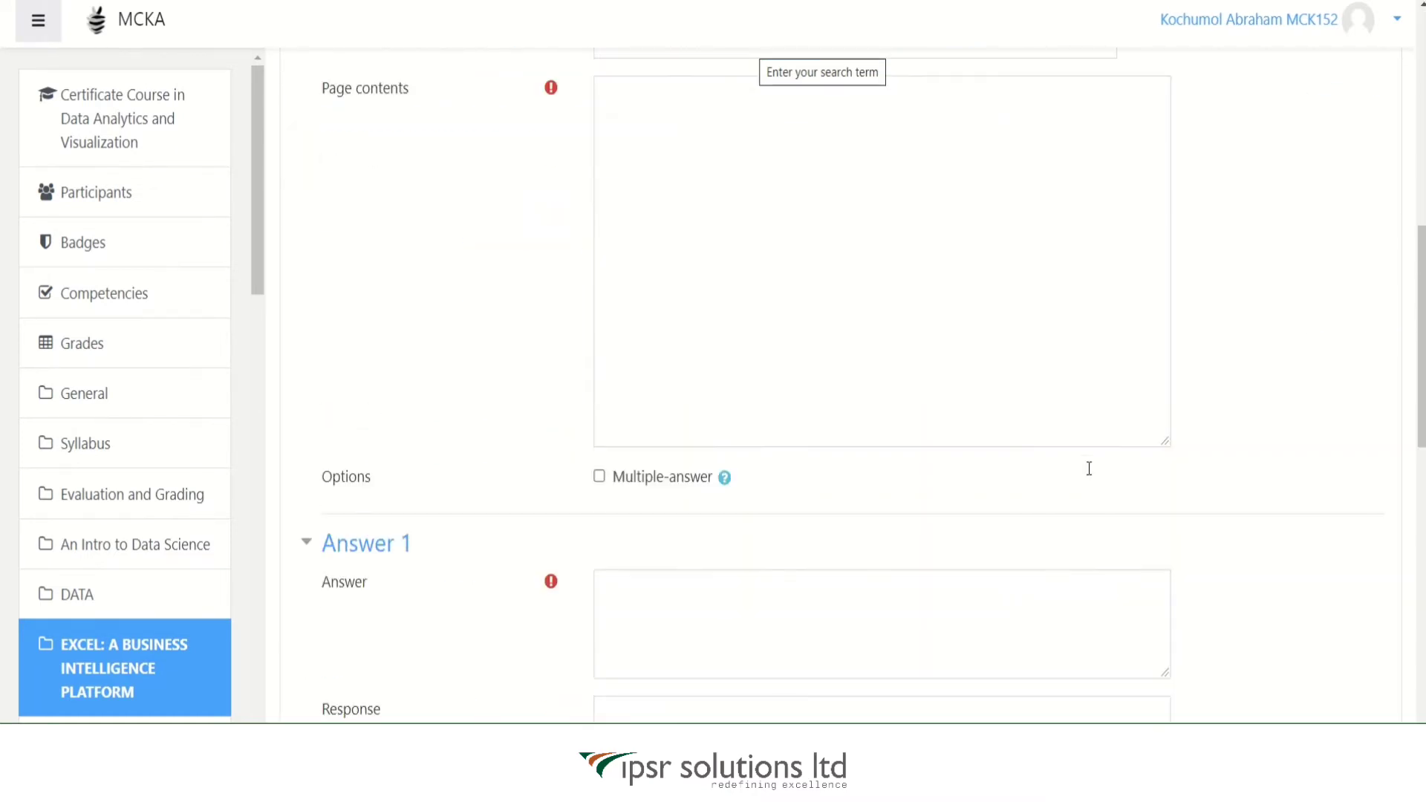
pyautogui.scroll(3, 1089, 468)
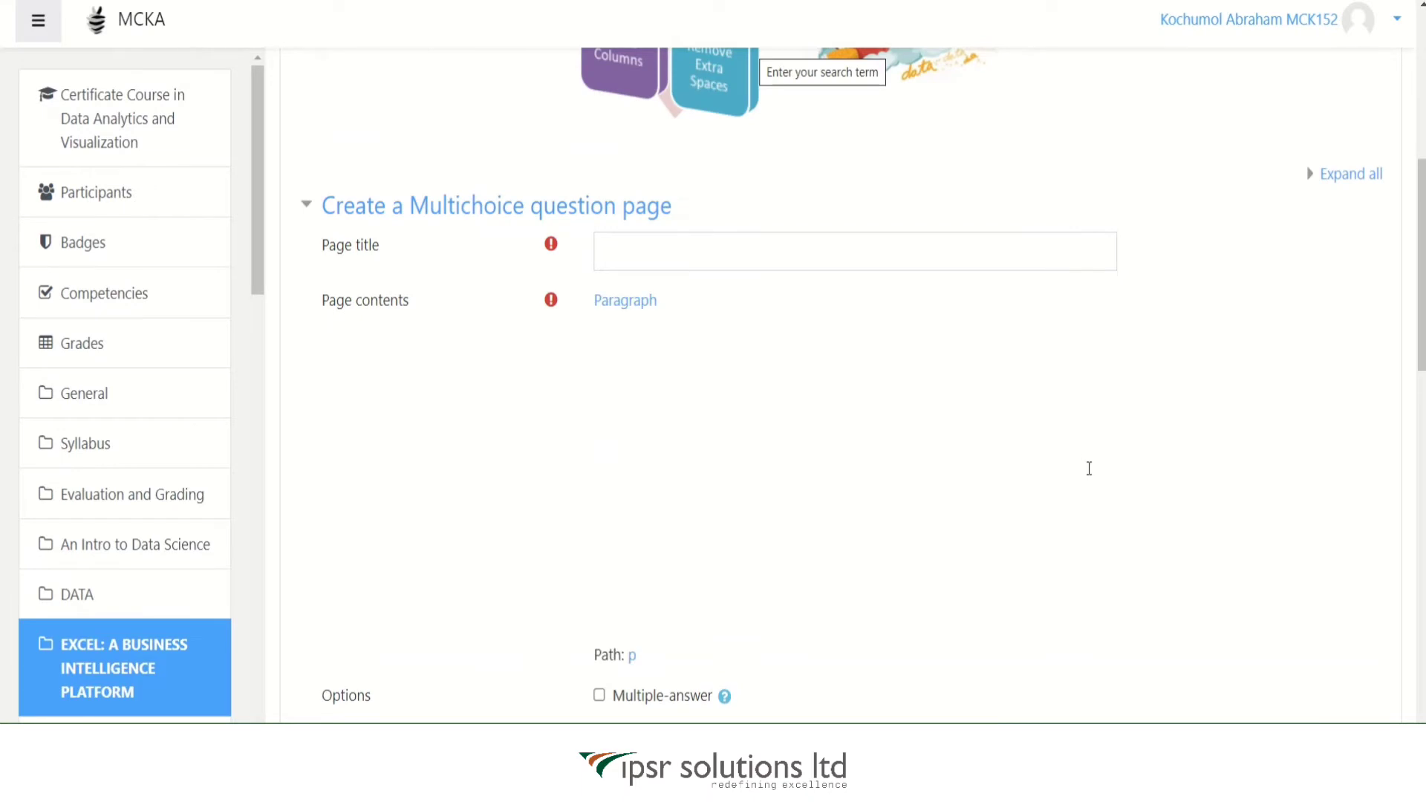
pyautogui.click(638, 253)
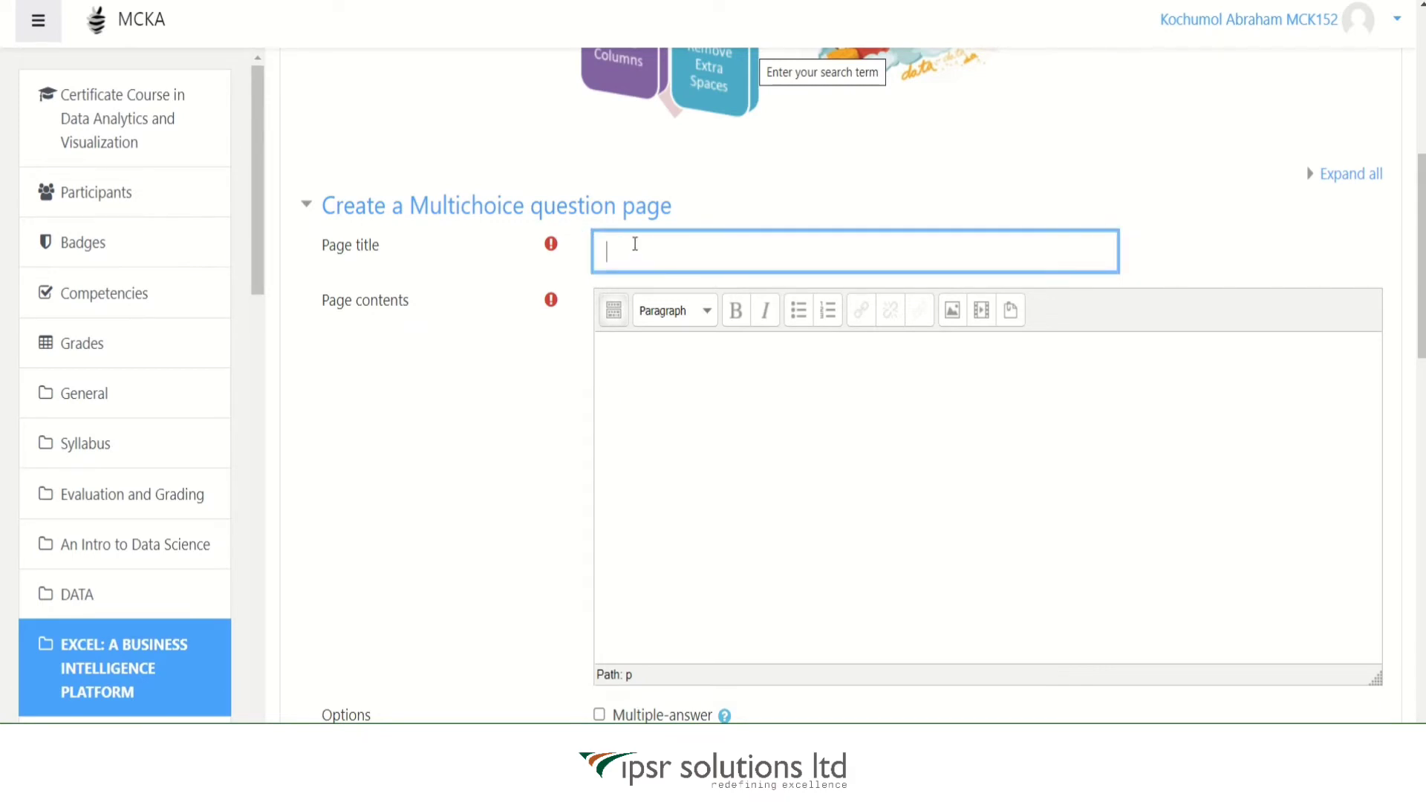
pyautogui.write('Check your Knowledge')
# - Copy the first question from the text file and insert "Function key related with missing value replacement in MS Excel is" as the page contents
pyautogui.click(725, 393)
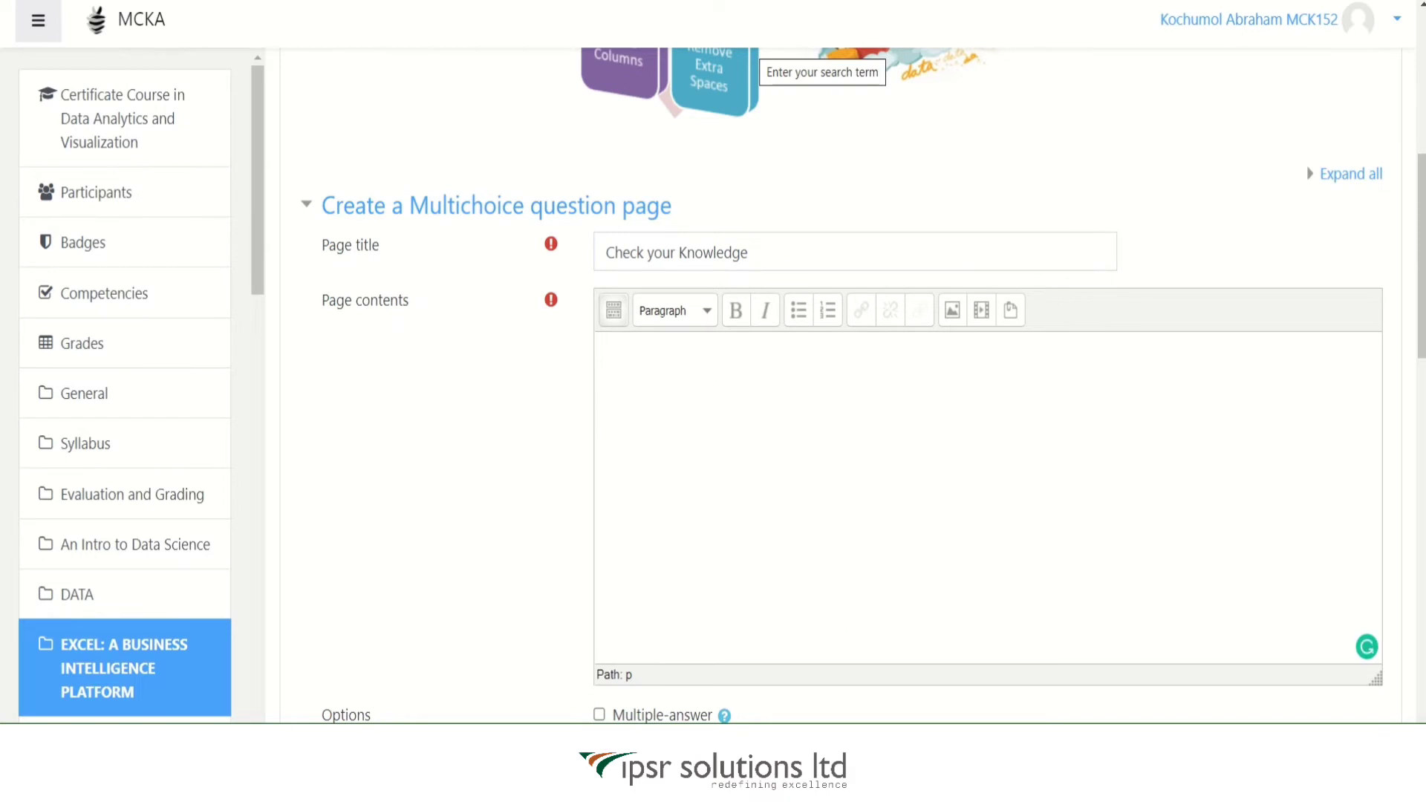
pyautogui.hotkey('alt', 'Tab')
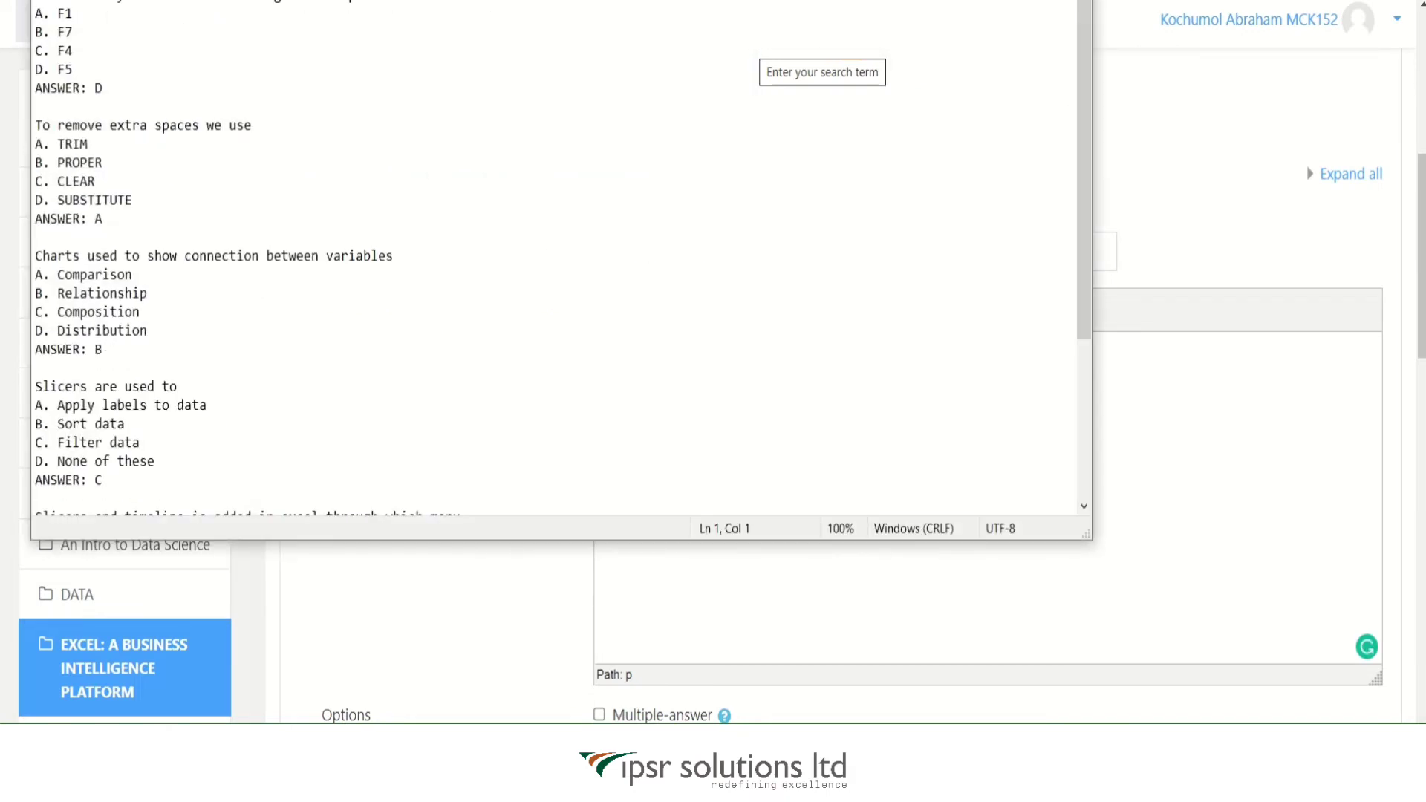
pyautogui.moveTo(35, 2); pyautogui.dragTo(535, 4)
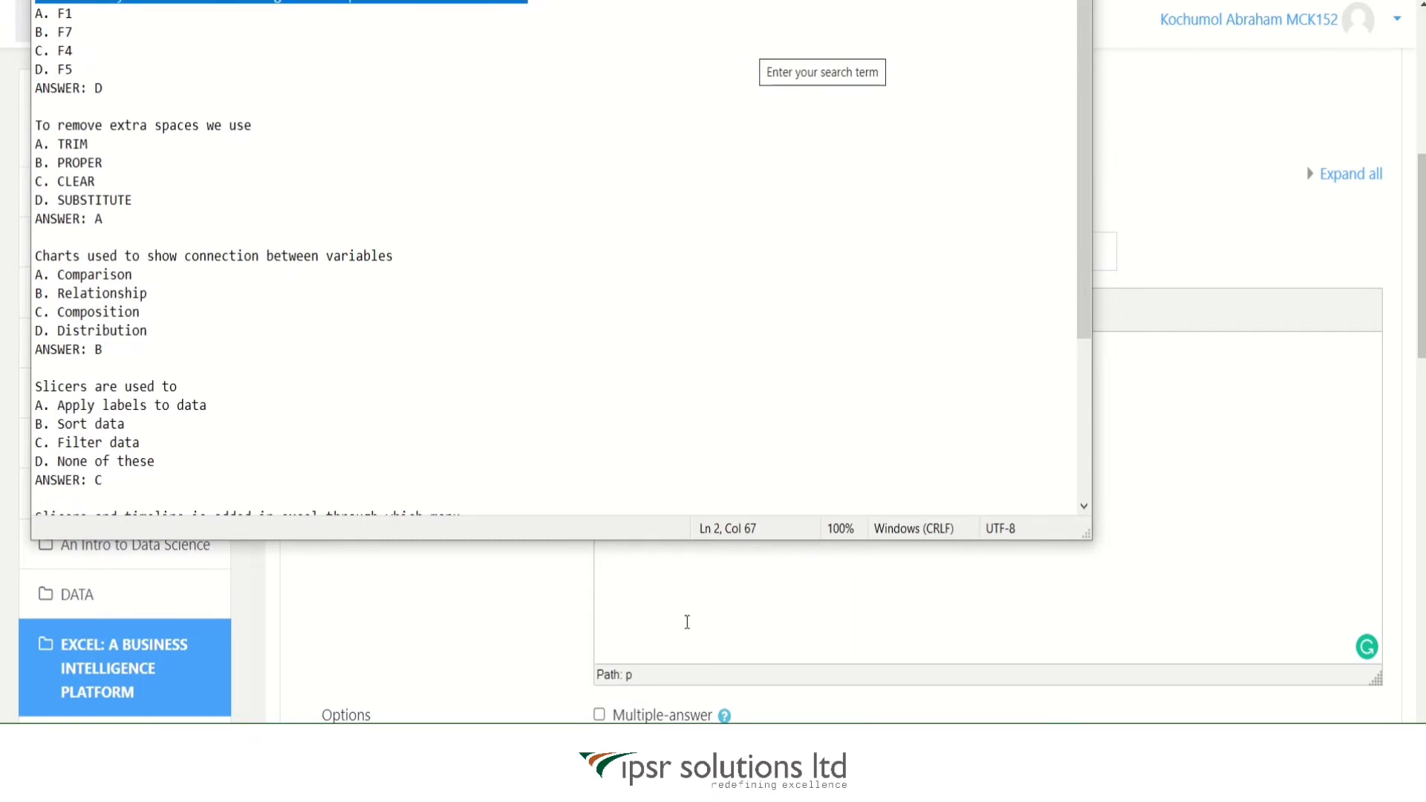
pyautogui.click(682, 587)
pyautogui.write('Function key related with missing value replacement in MS Excel is')
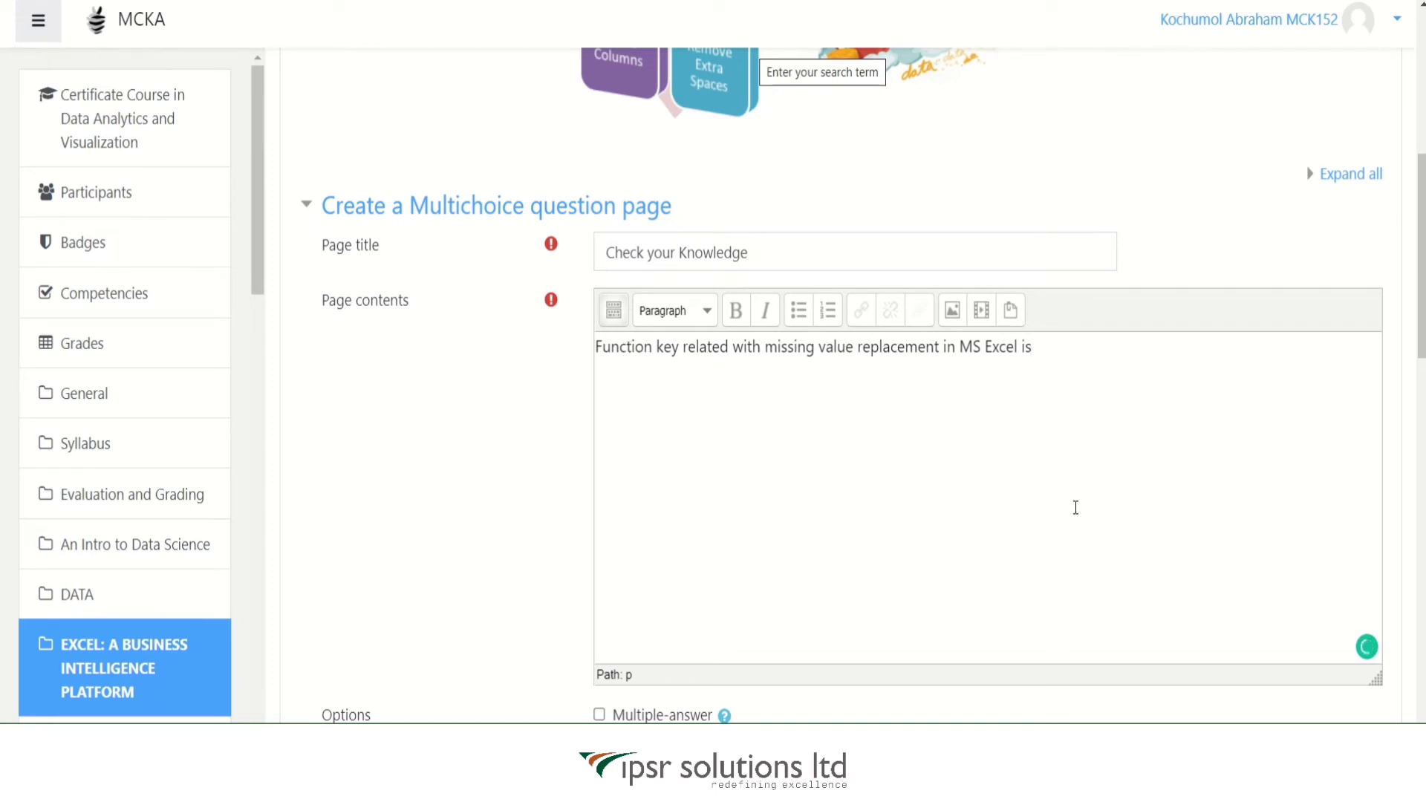
# - Enter "F1" as Answer 1 of the multichoice question, with the response "Wrong Answer"
pyautogui.scroll(-10, 1094, 402)
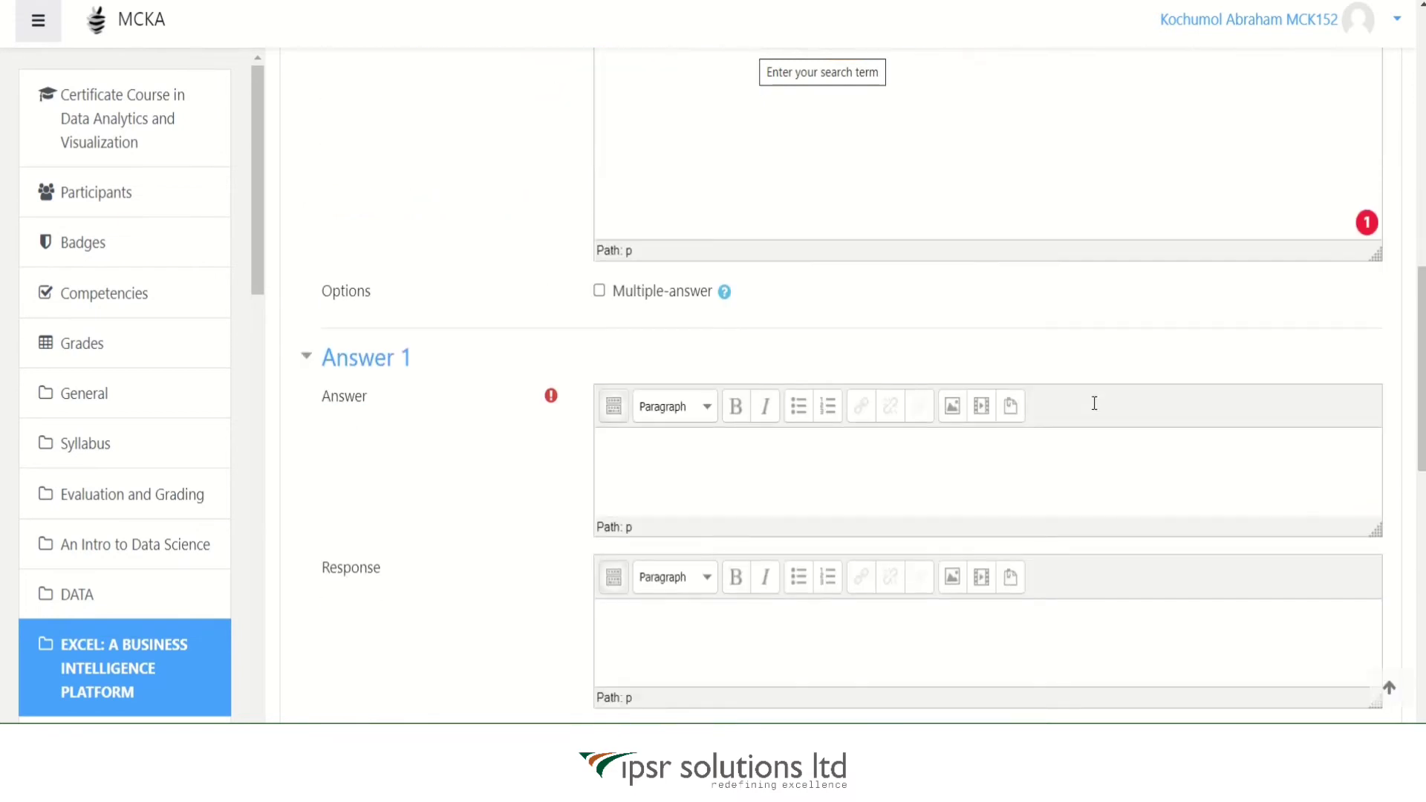
pyautogui.click(705, 150)
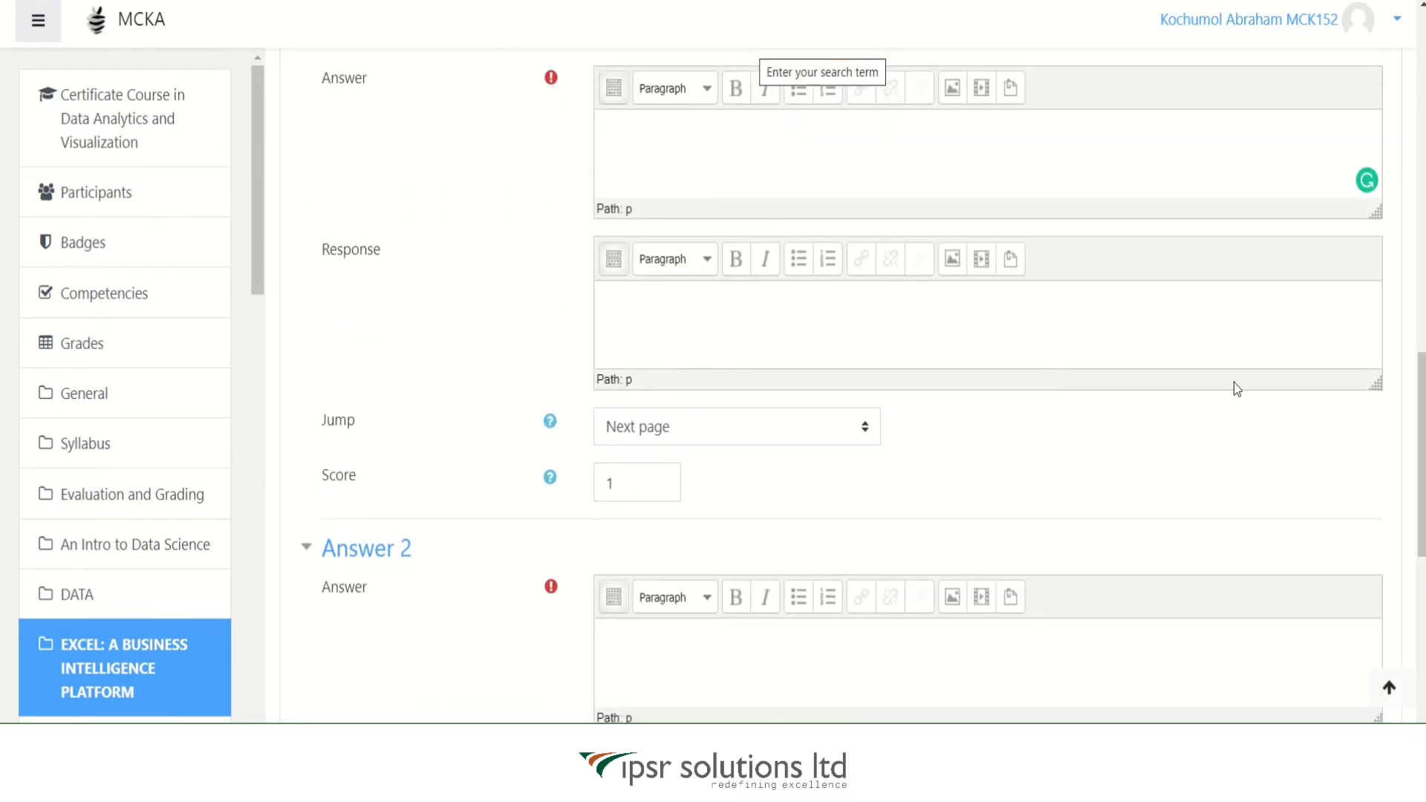
pyautogui.scroll(1, 1199, 372)
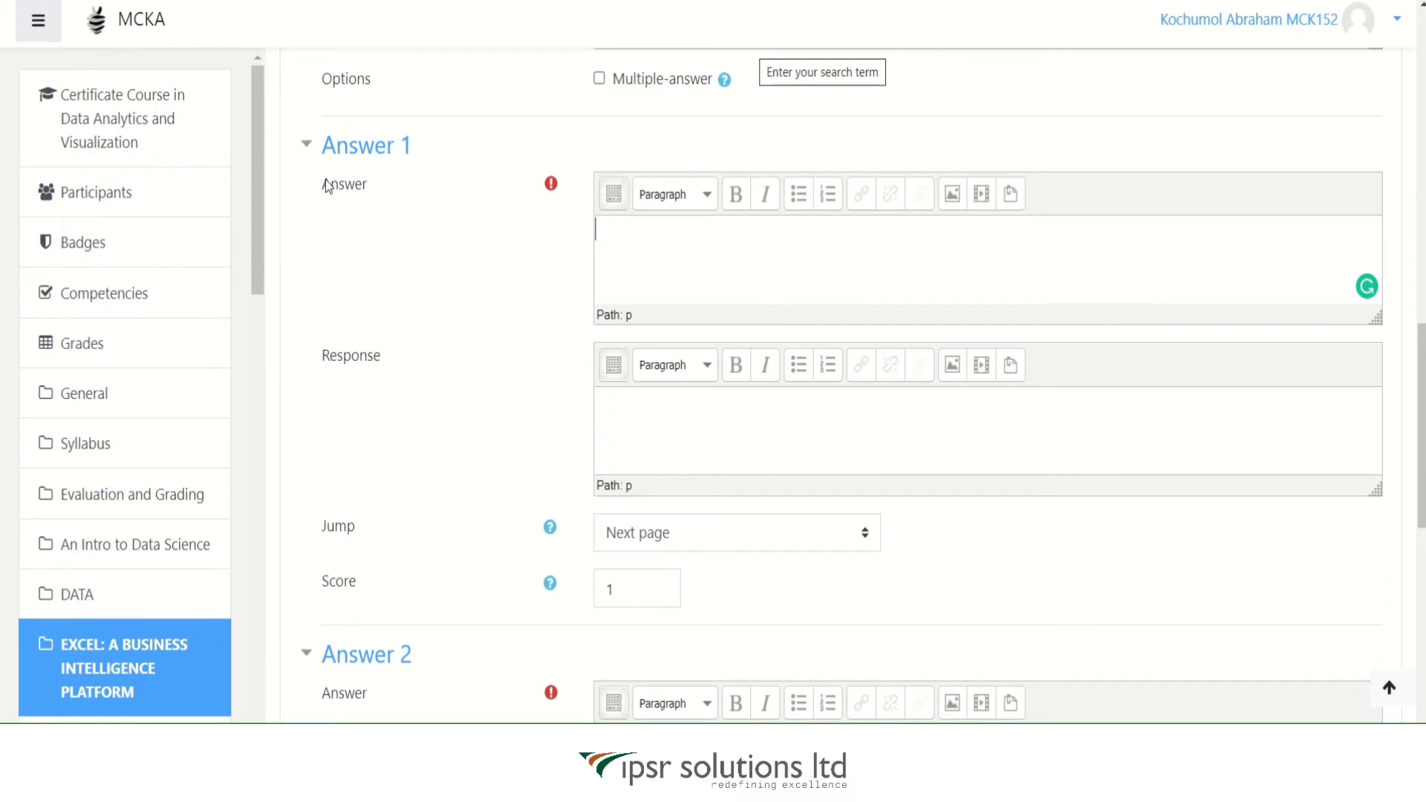
pyautogui.scroll(-5, 419, 572)
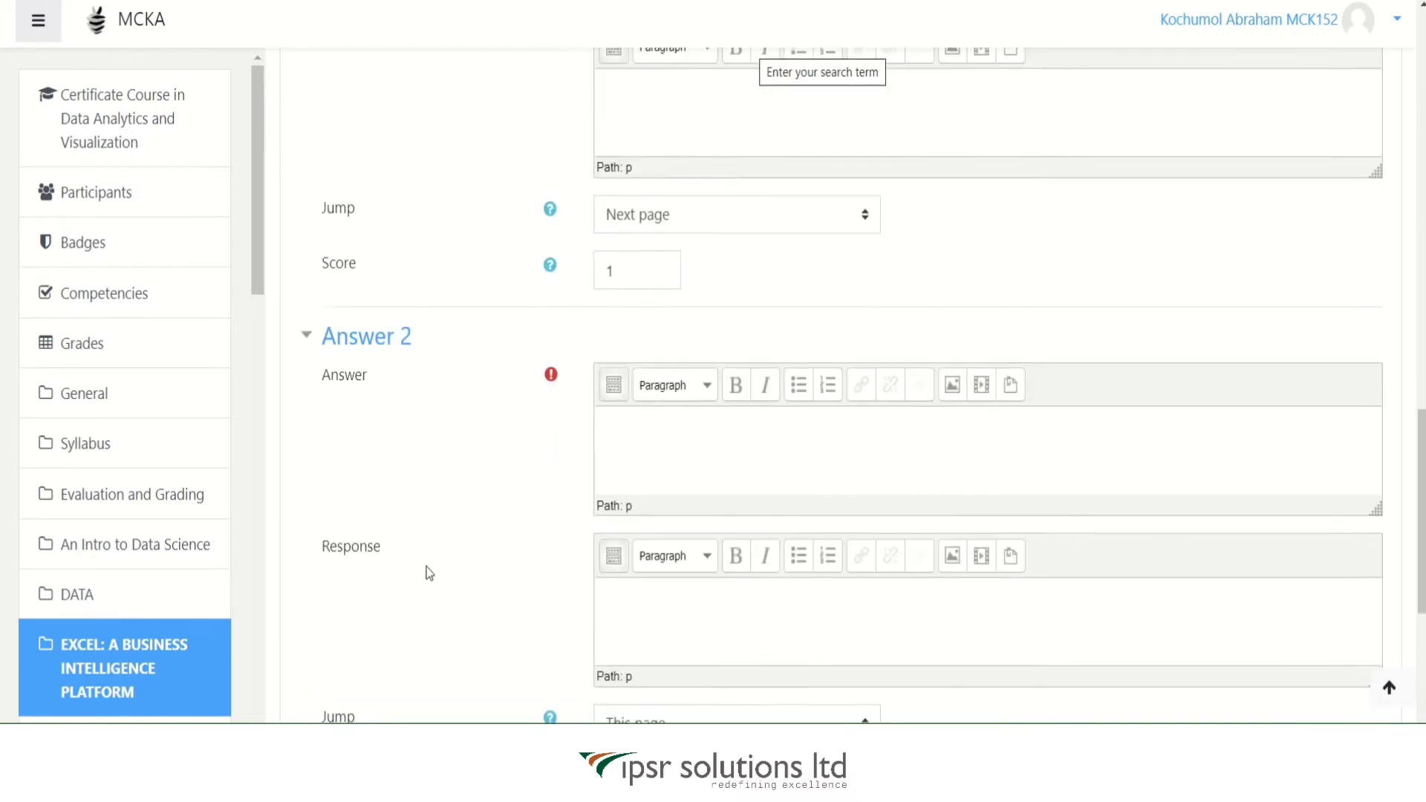
pyautogui.scroll(-3, 428, 573)
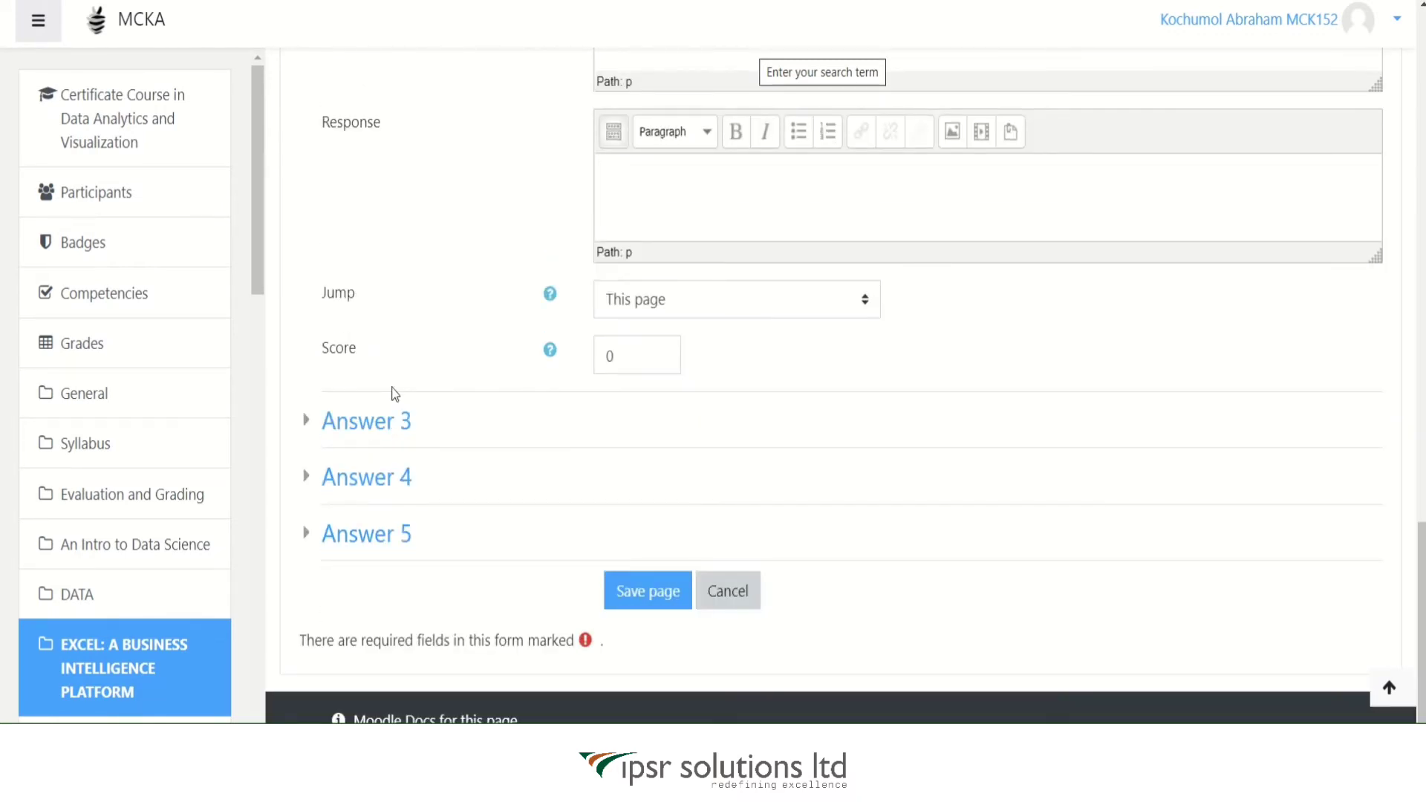
pyautogui.click(657, 595)
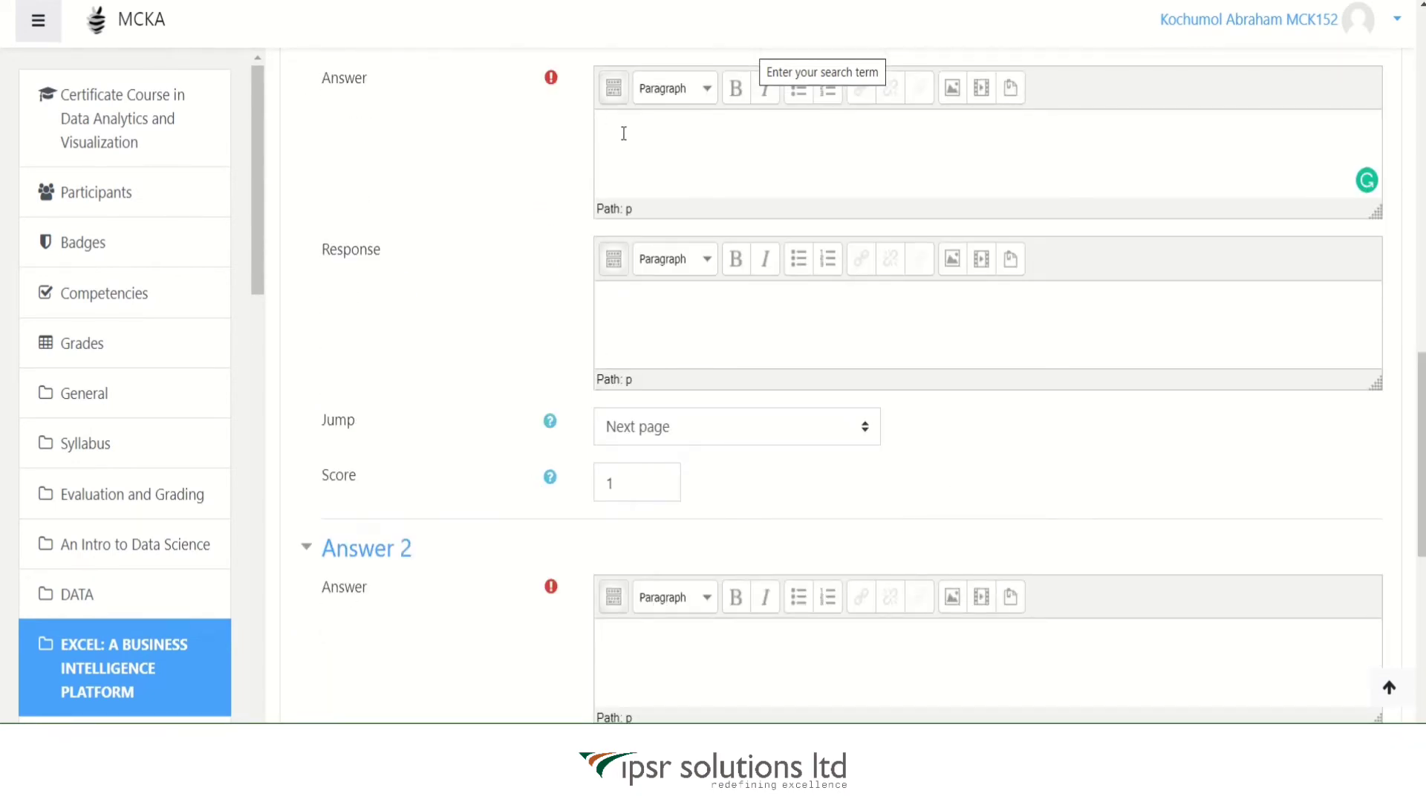
pyautogui.write('F1')
pyautogui.click(660, 325)
pyautogui.write('Wrong Answer')
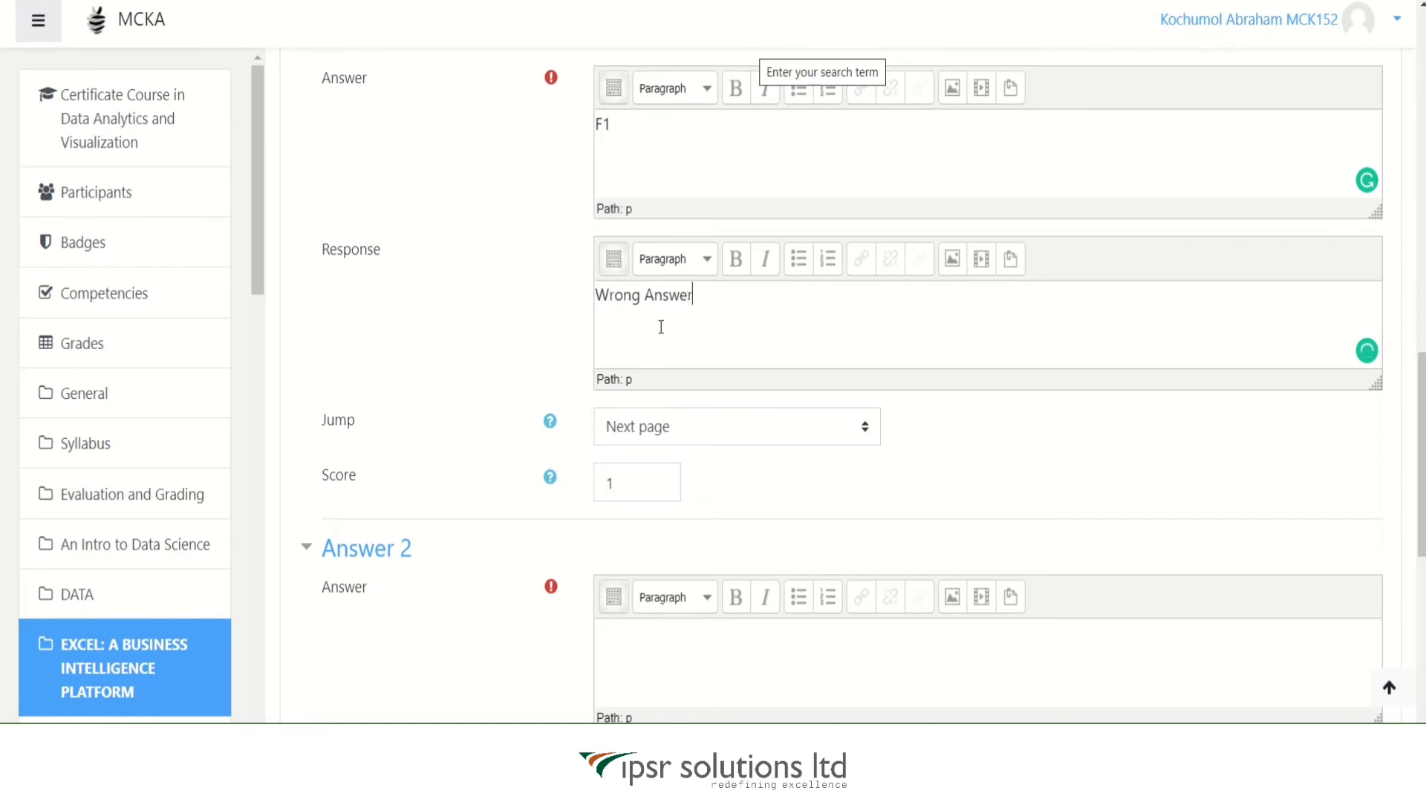
# - Set Answer 1's score to 0 and its jump to the Missing Value Replacement page
pyautogui.moveTo(635, 490); pyautogui.dragTo(573, 486)
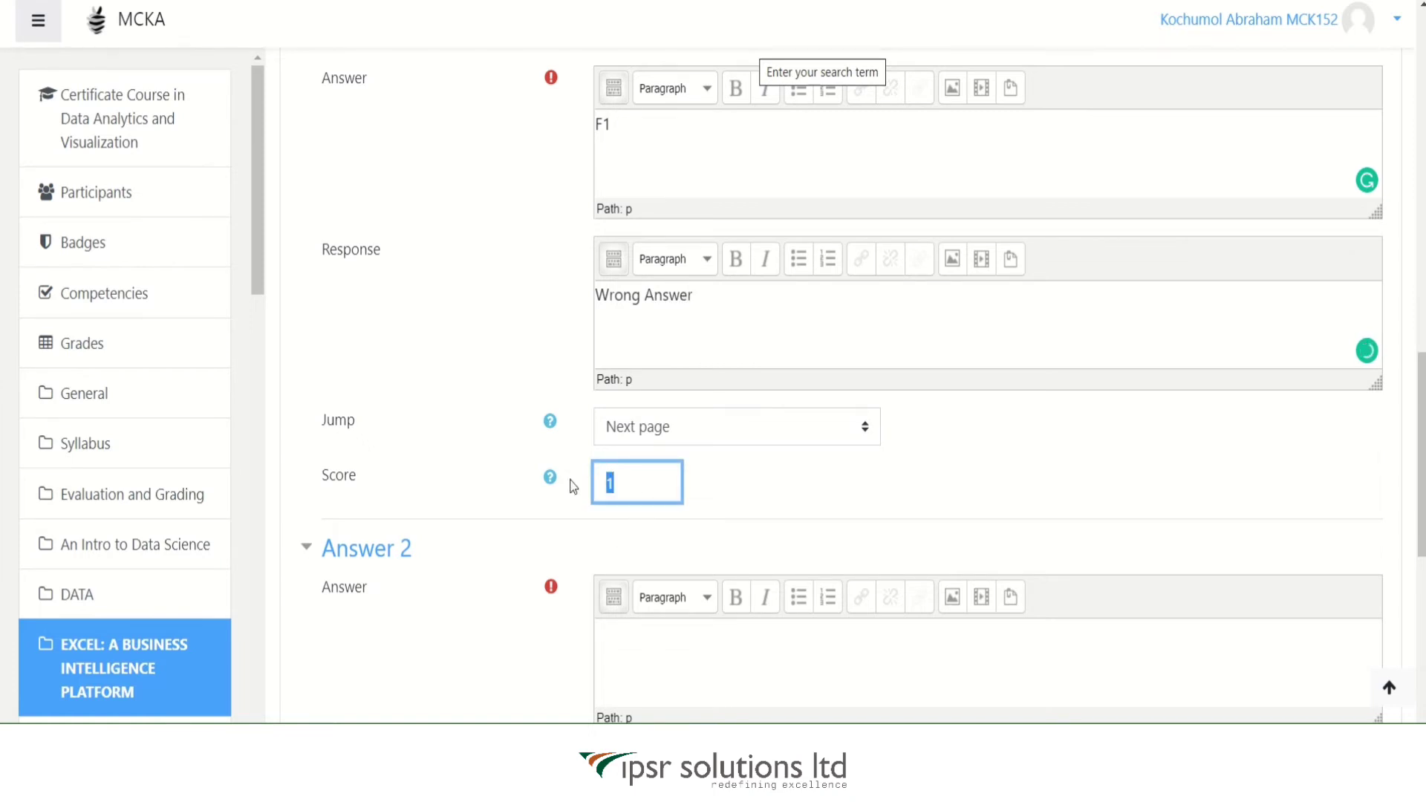
pyautogui.write('0')
pyautogui.click(863, 436)
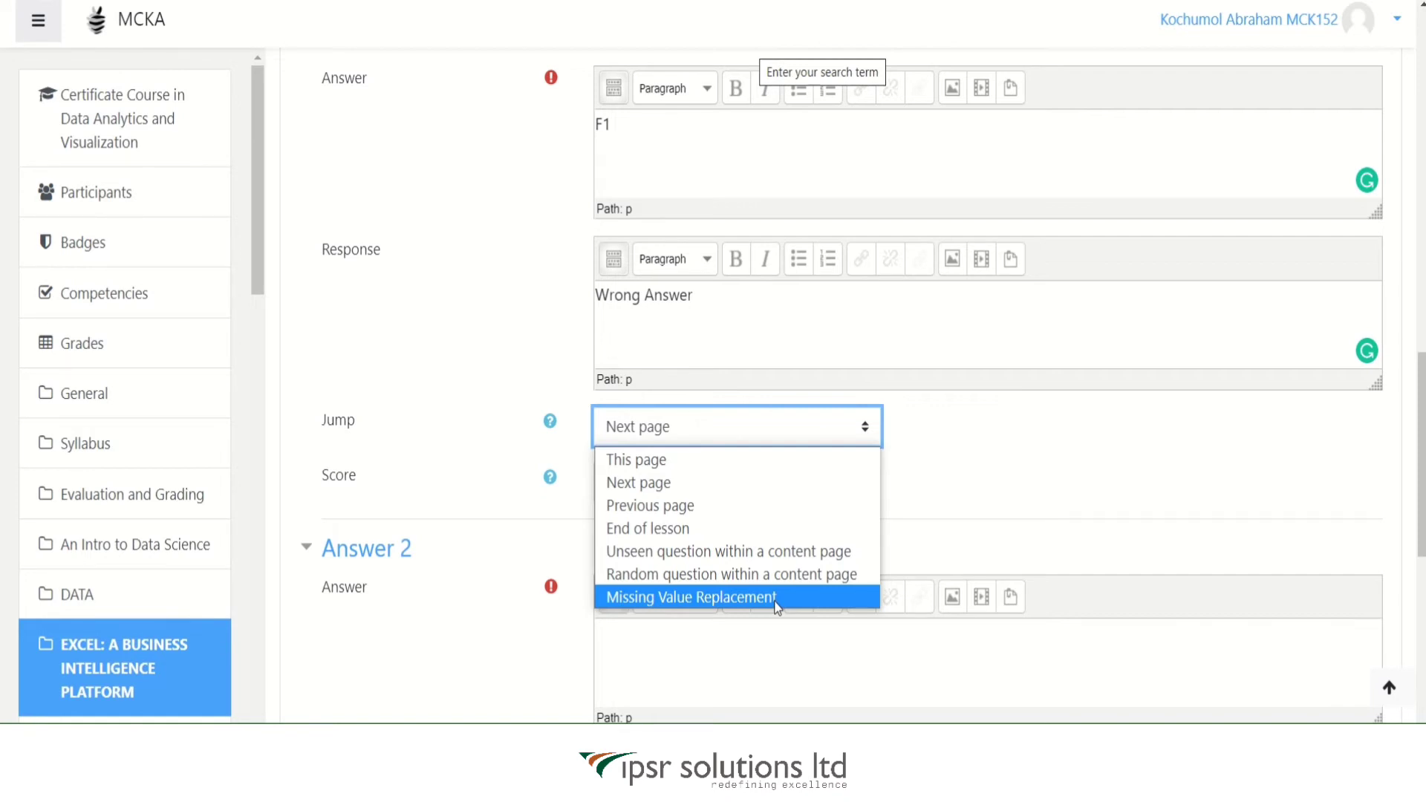
pyautogui.click(693, 598)
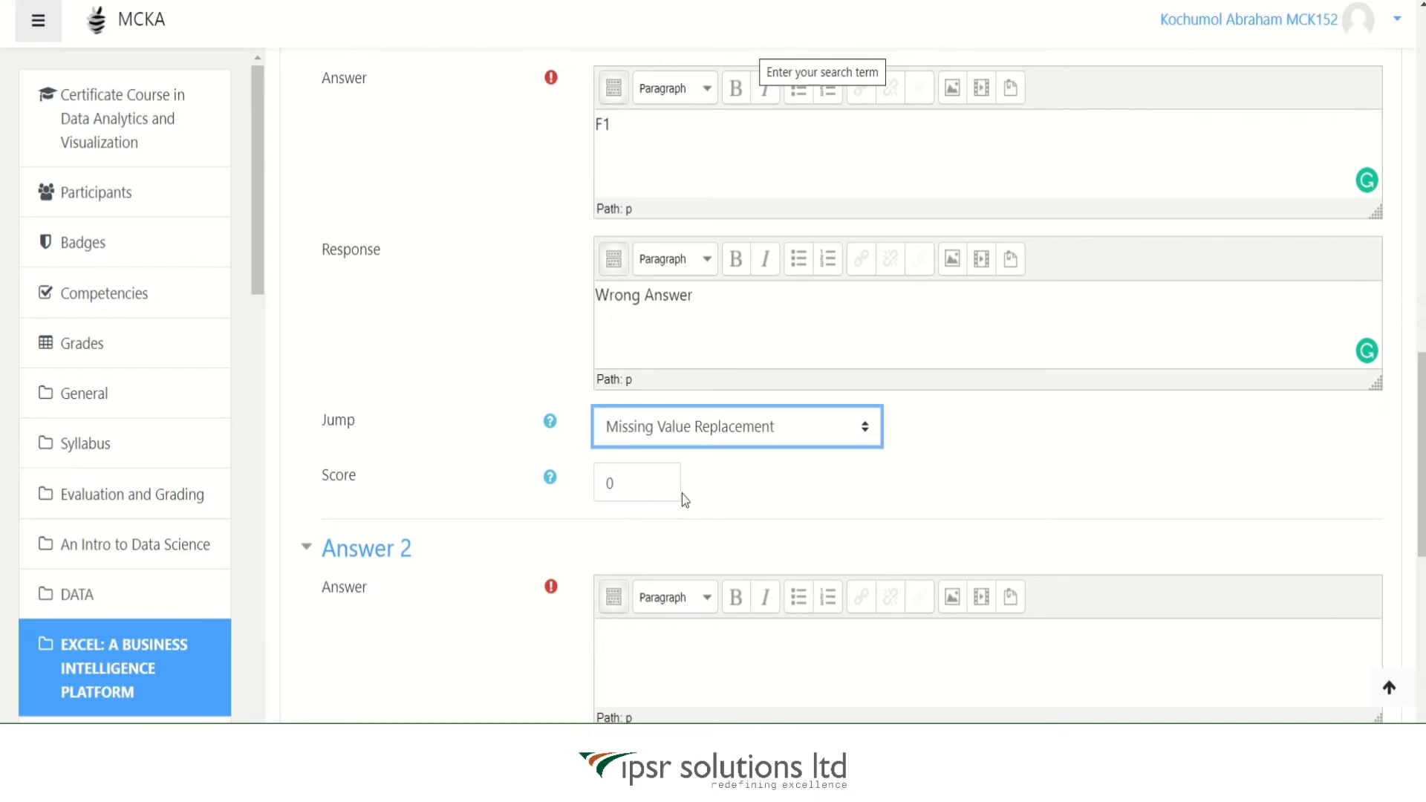
# - Enter "F5" as Answer 2 with the response "Correct Answer", correcting the misspelled word in the response
pyautogui.scroll(-5, 830, 527)
pyautogui.click(636, 220)
pyautogui.write('F')
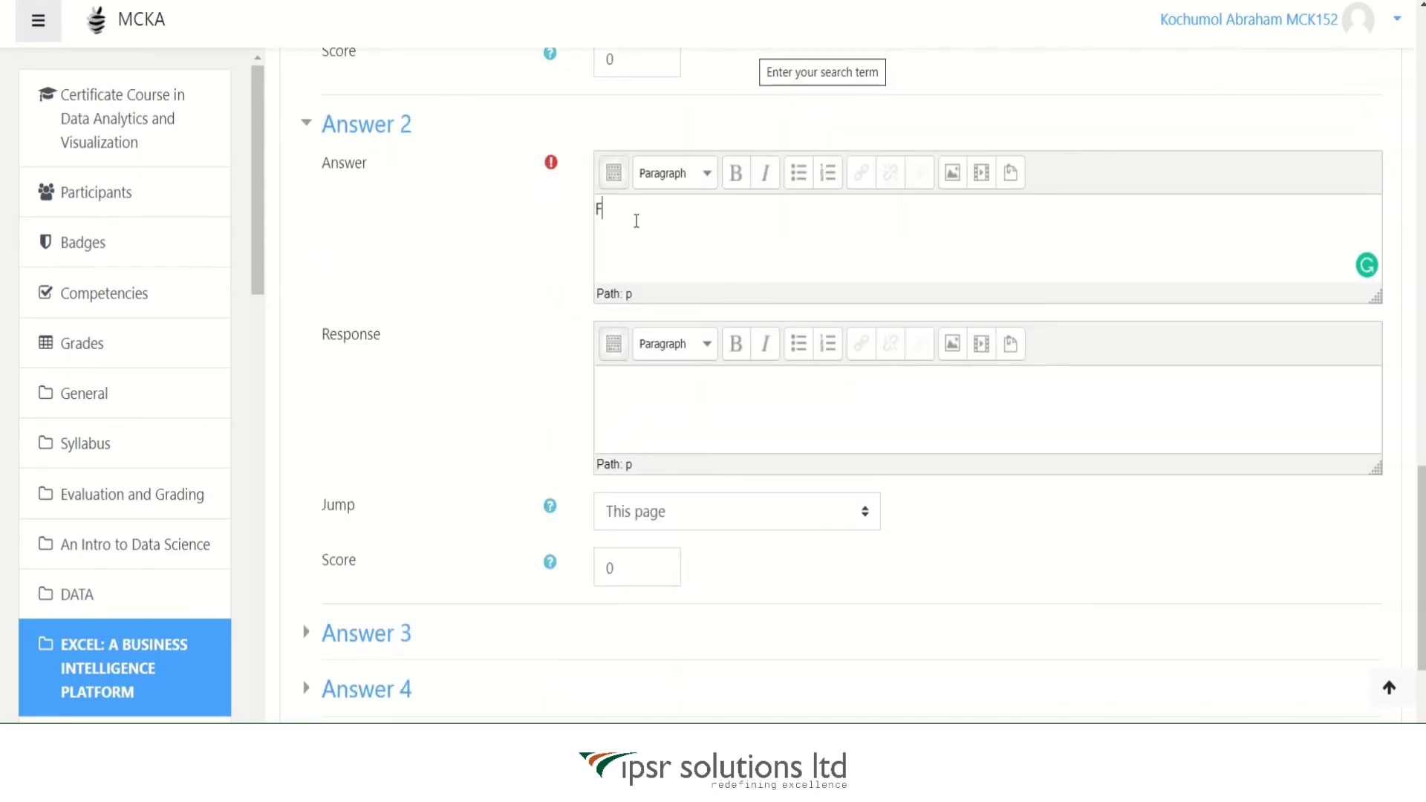
pyautogui.write('5')
pyautogui.click(662, 384)
pyautogui.write('Corr')
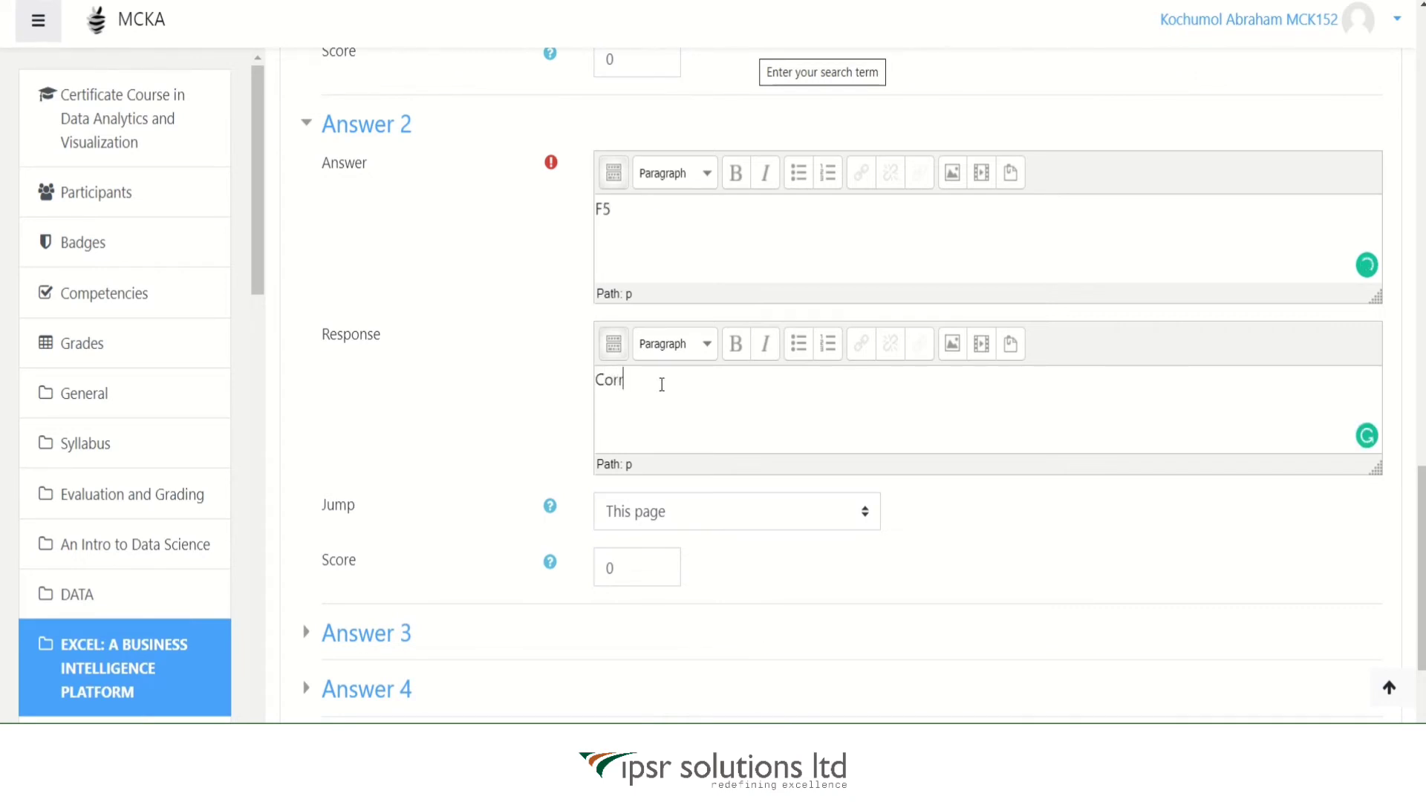
pyautogui.write('ct Answer')
pyautogui.moveTo(631, 402)
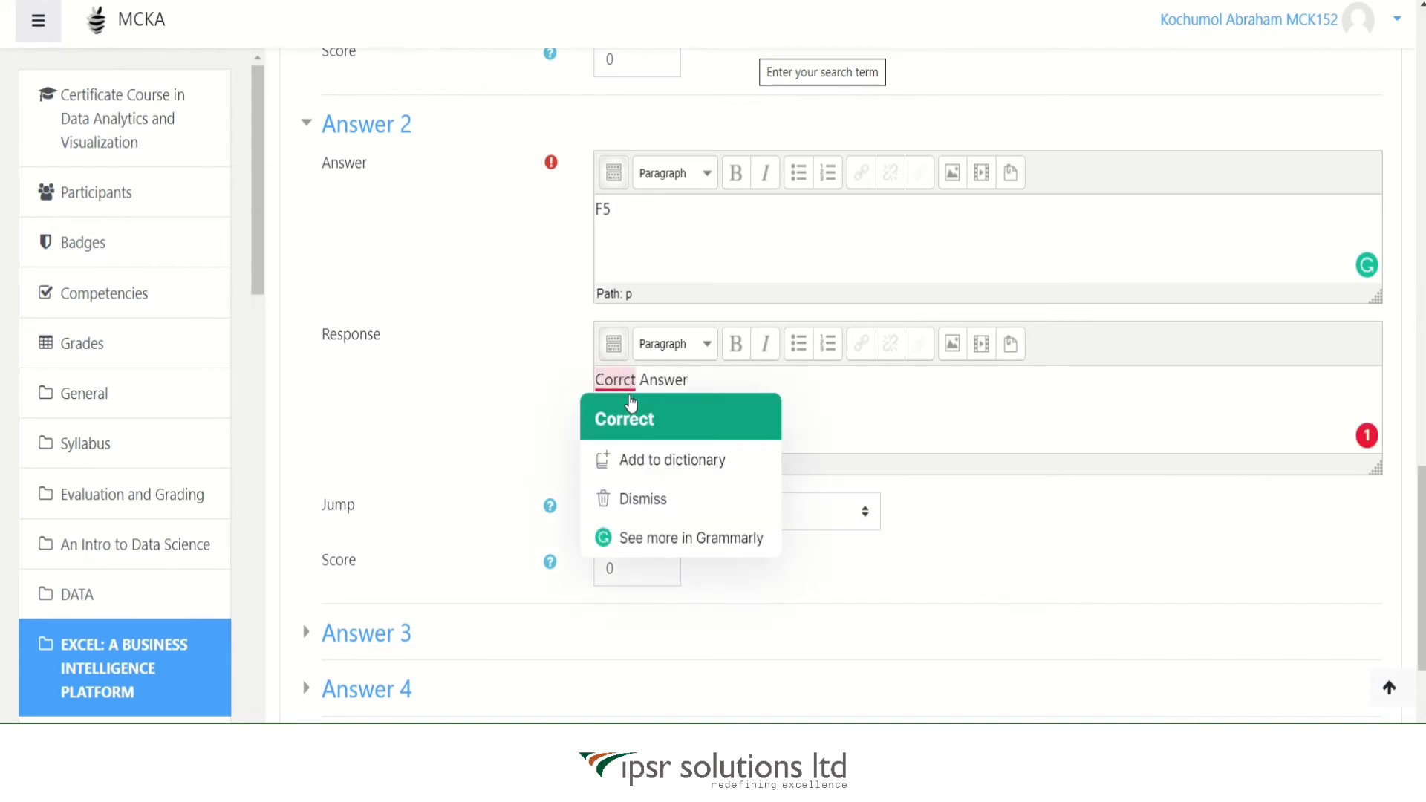
pyautogui.click(632, 419)
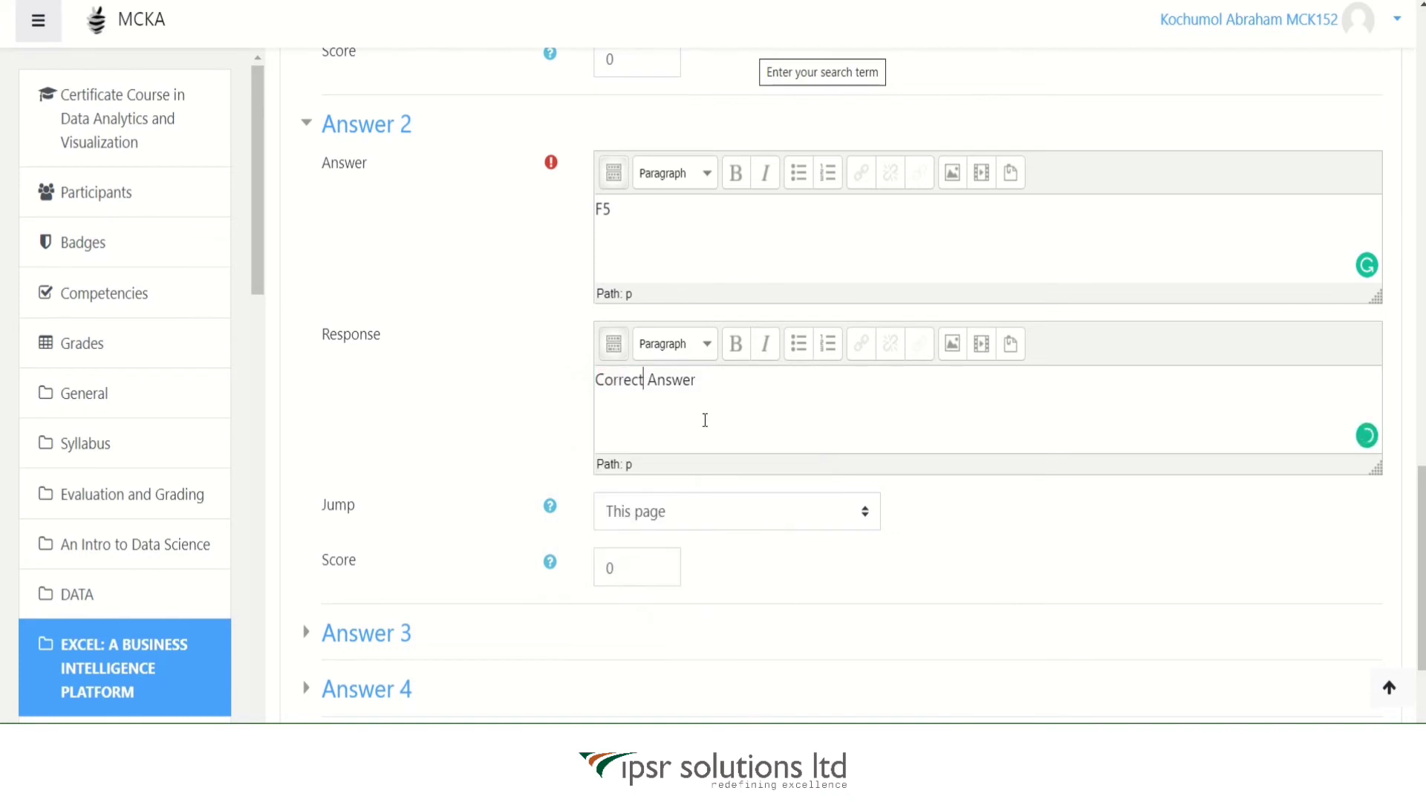
# - Set Answer 2's score to 1 with the jump left at This page, and save the question page
pyautogui.click(717, 511)
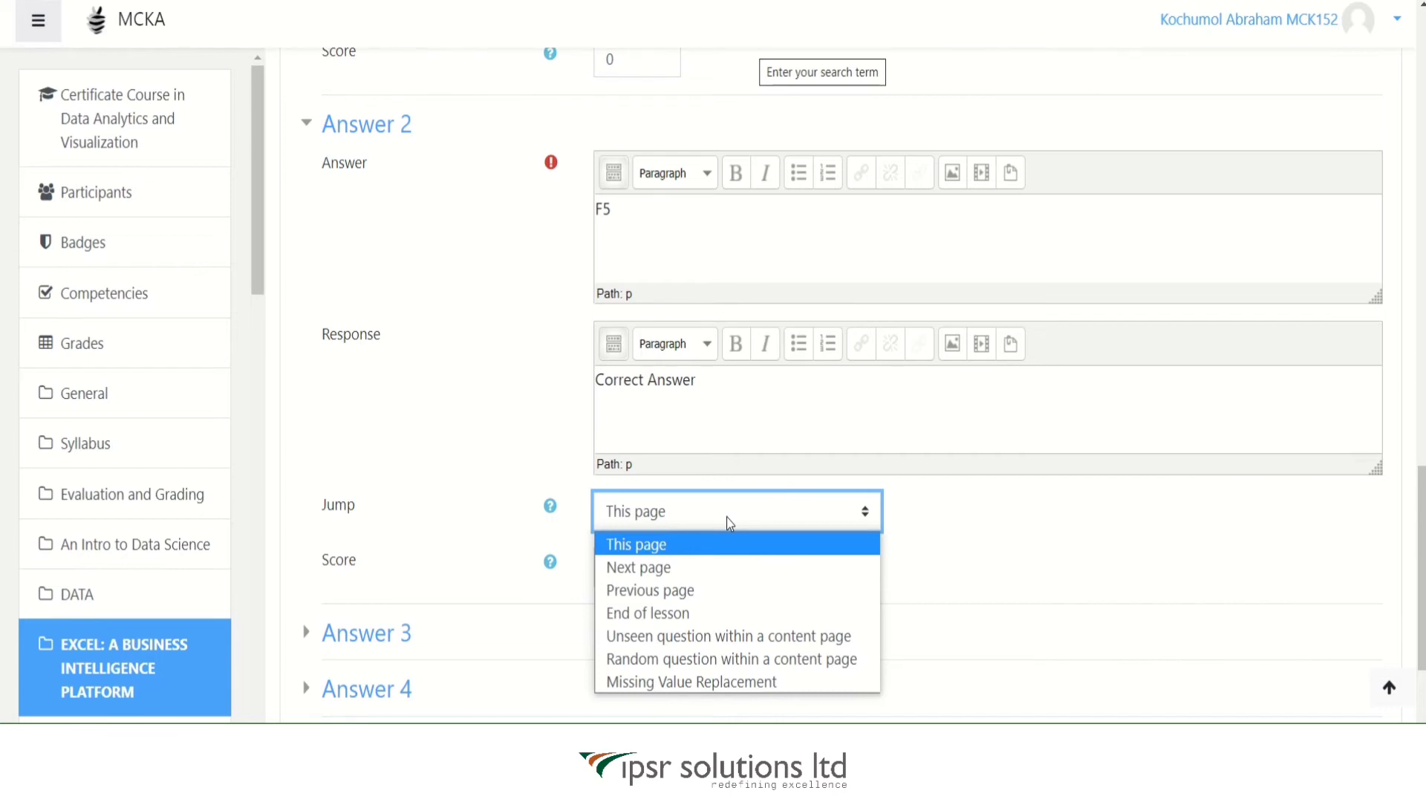
pyautogui.click(726, 519)
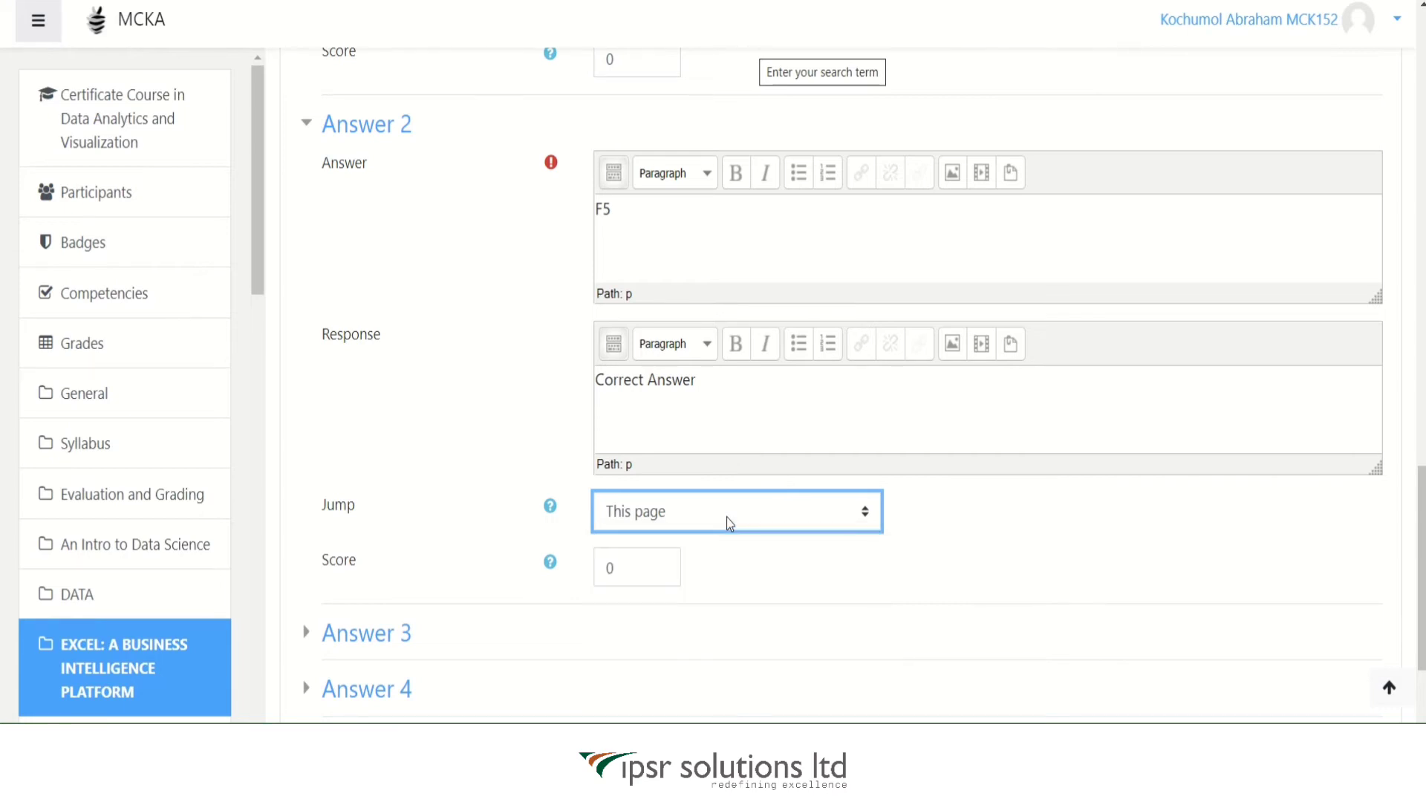
pyautogui.moveTo(646, 563); pyautogui.dragTo(605, 563)
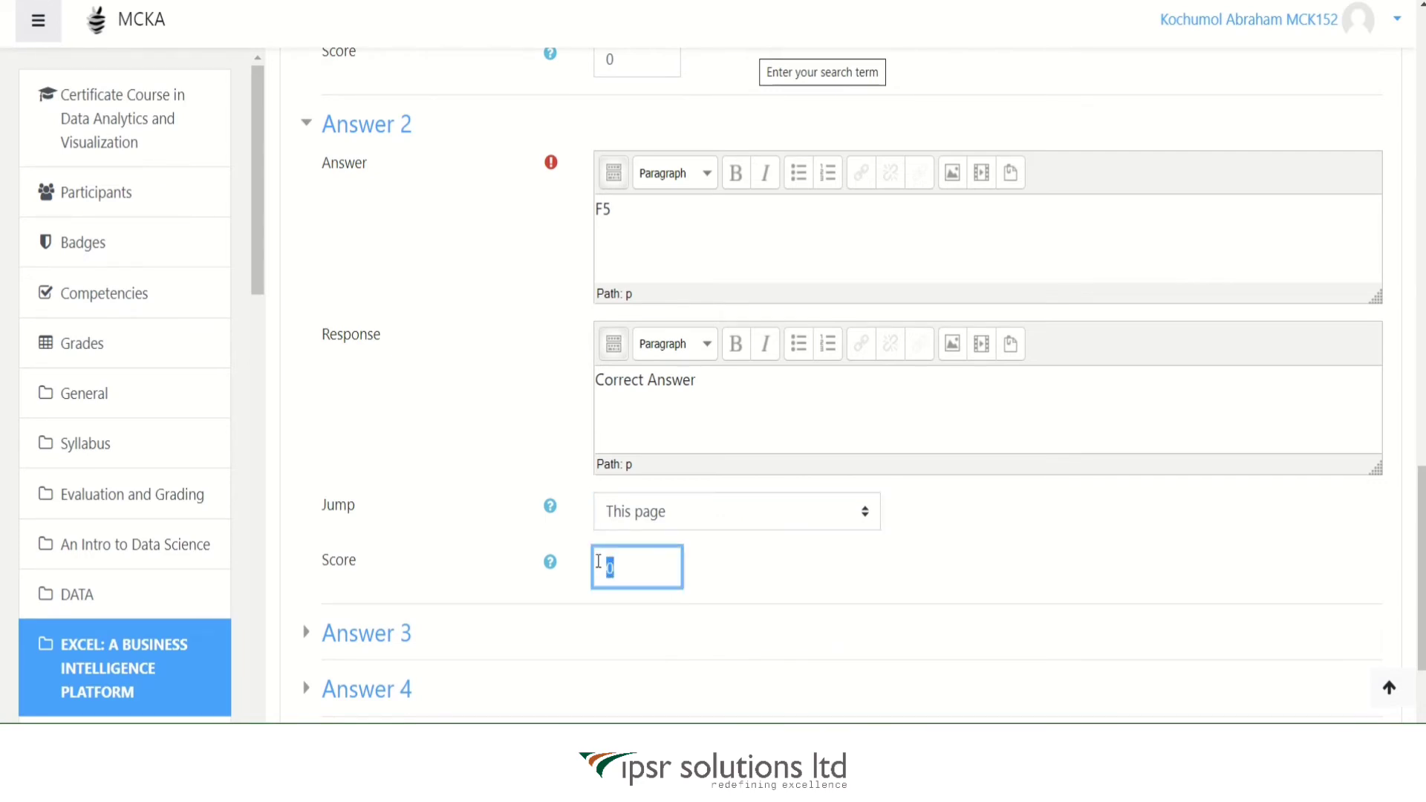
pyautogui.write('1')
pyautogui.click(748, 576)
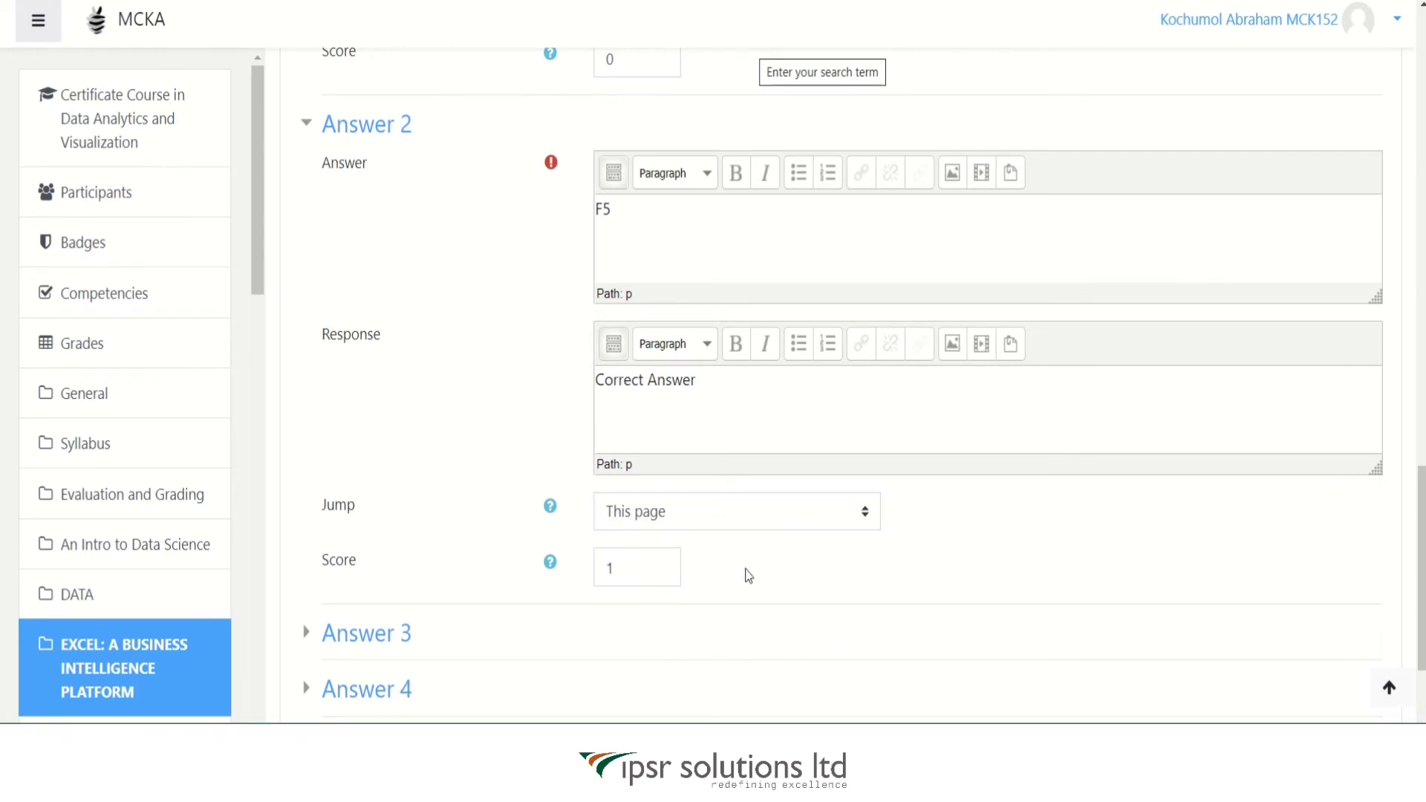
pyautogui.scroll(-3, 748, 569)
pyautogui.click(646, 538)
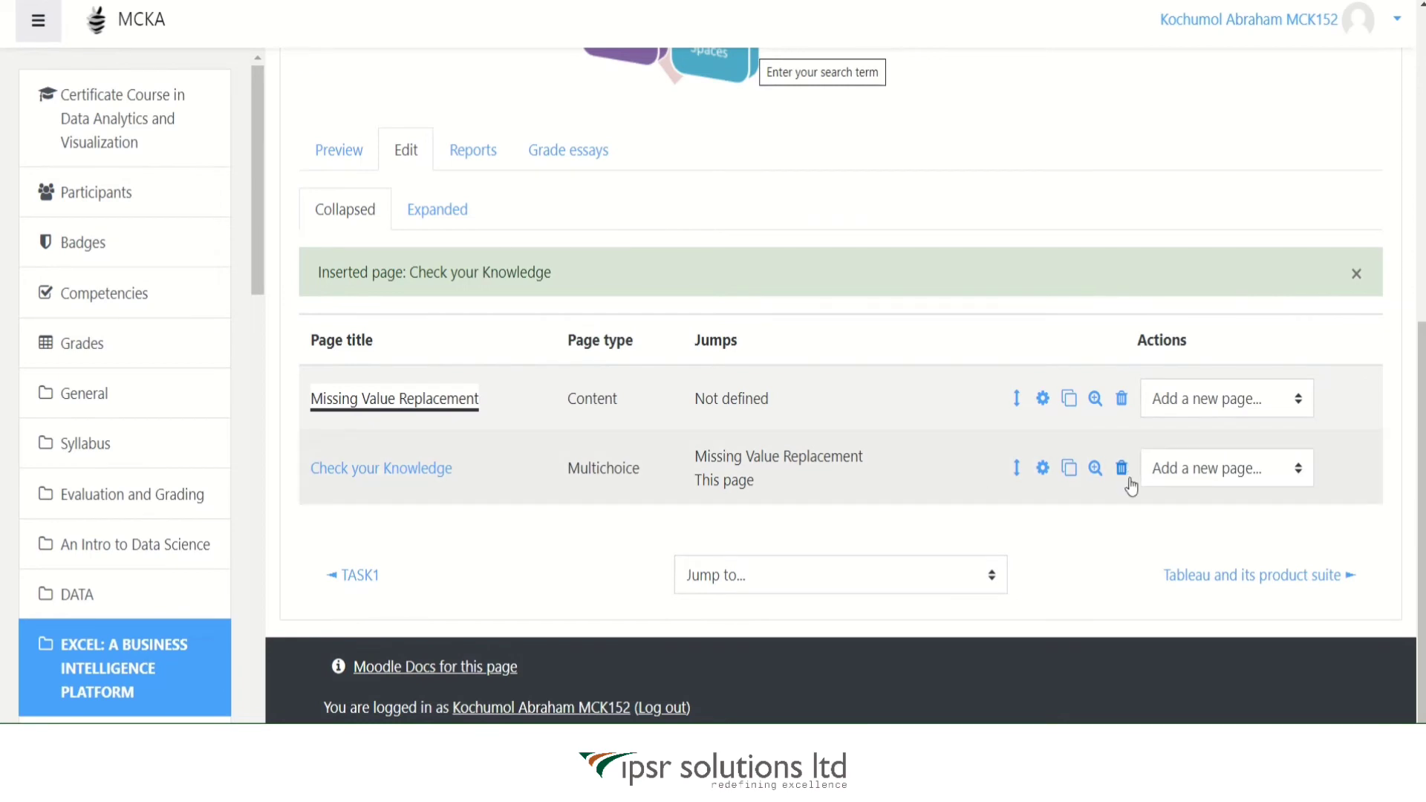
# - Add a content page after the Check your Knowledge page and title it "Remove Duplicates"
pyautogui.click(1300, 471)
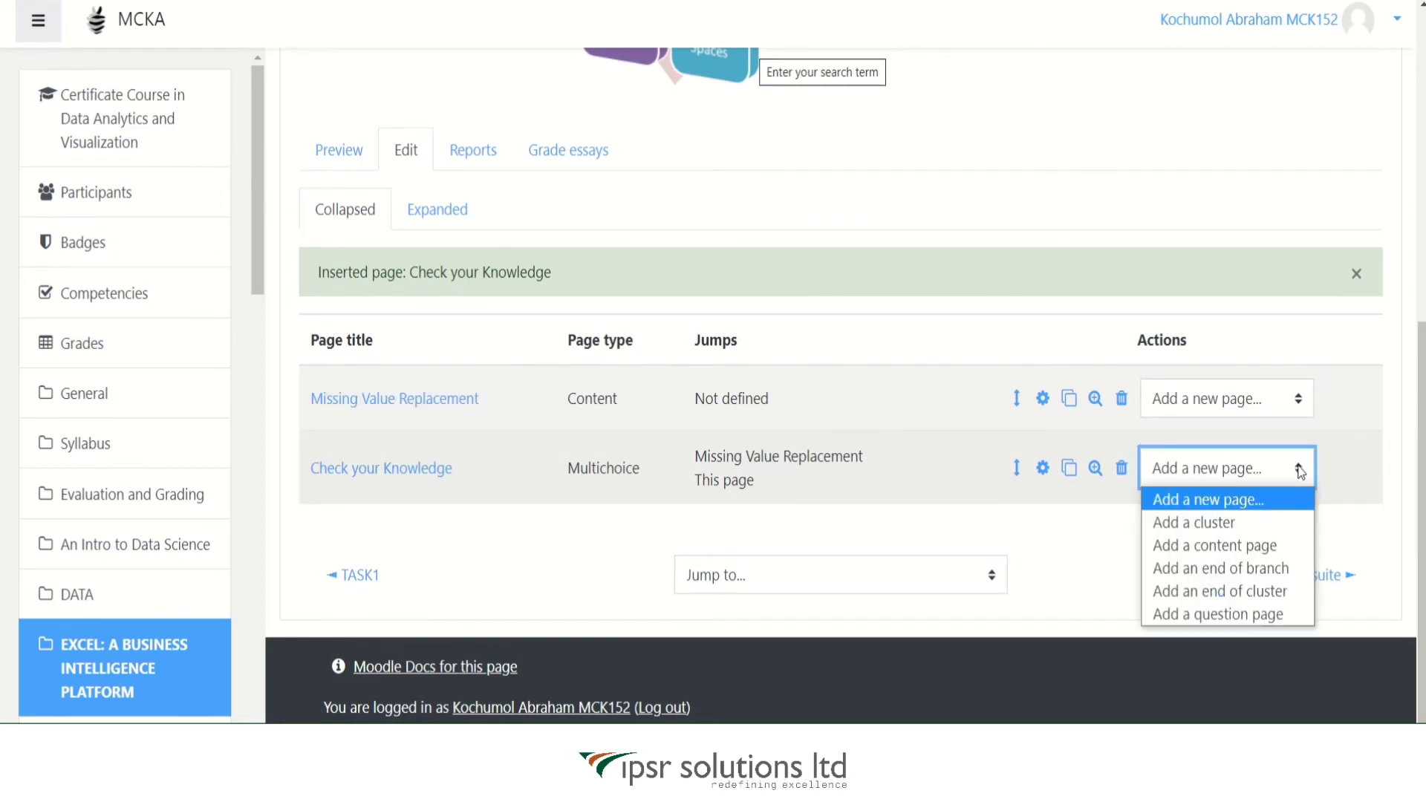
pyautogui.click(1282, 550)
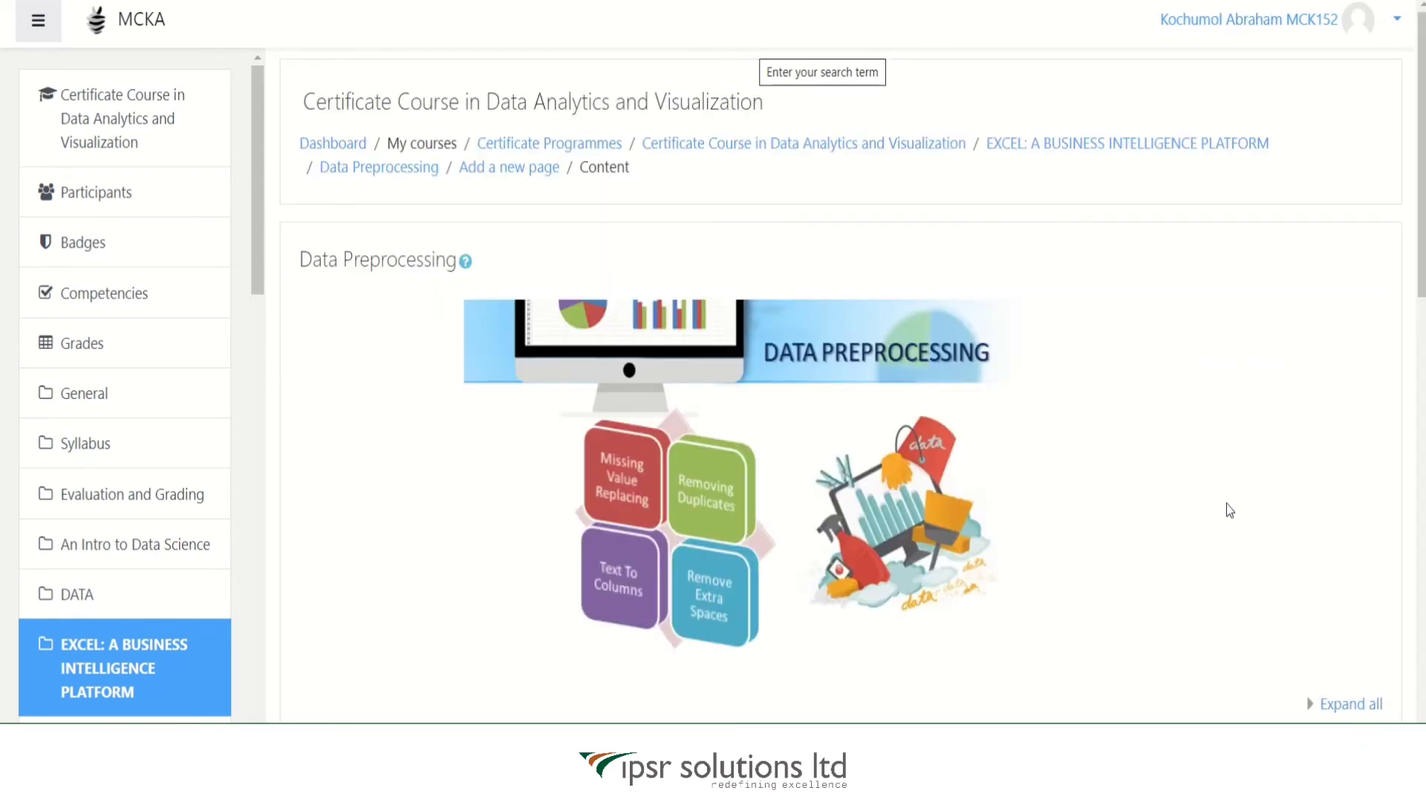
pyautogui.scroll(-6, 1227, 503)
pyautogui.click(817, 243)
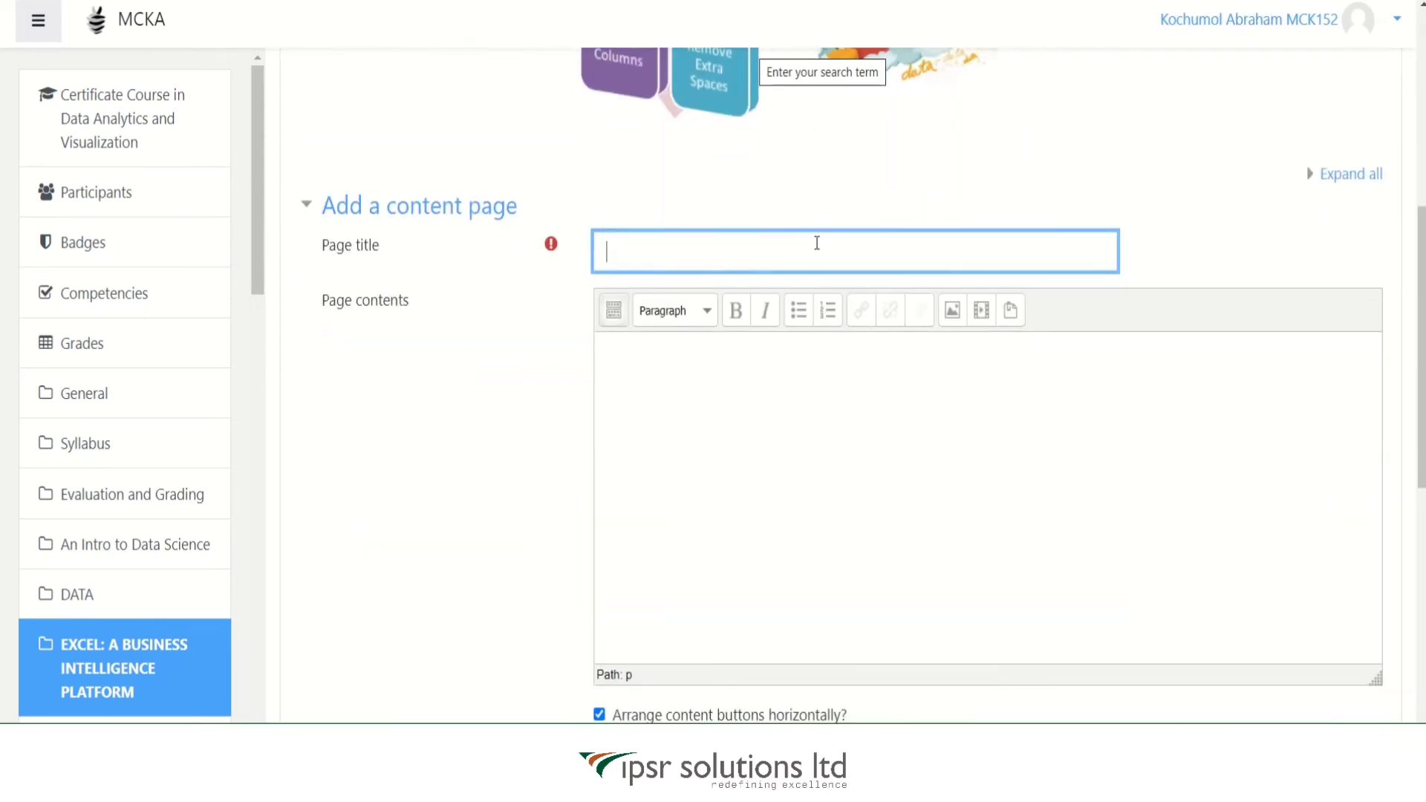
pyautogui.write('Remove Duplicates')
# - Copy the "2. Removing Duplicates" slide from the PowerPoint presentation and insert it as an image in the page contents
pyautogui.click(778, 399)
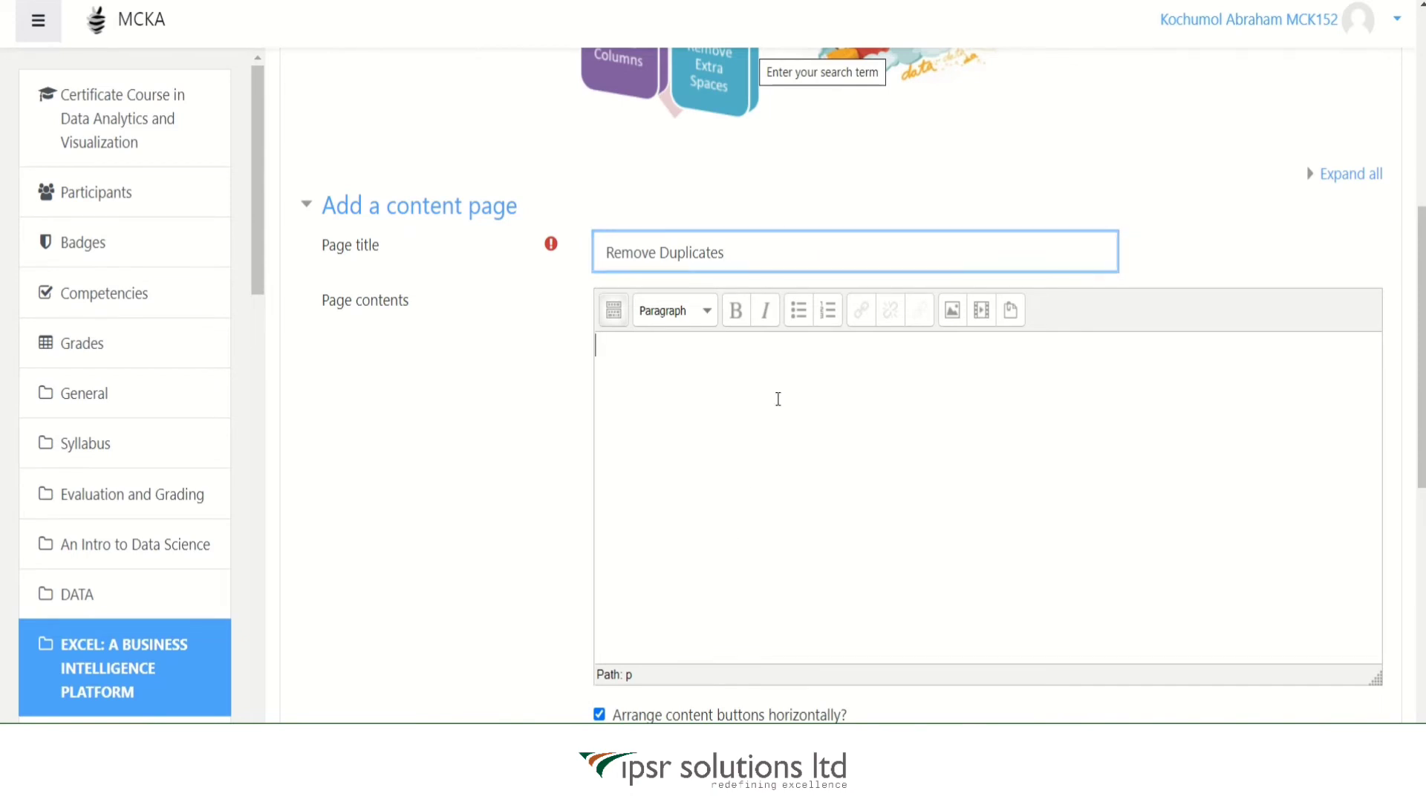
pyautogui.moveTo(803, 788)
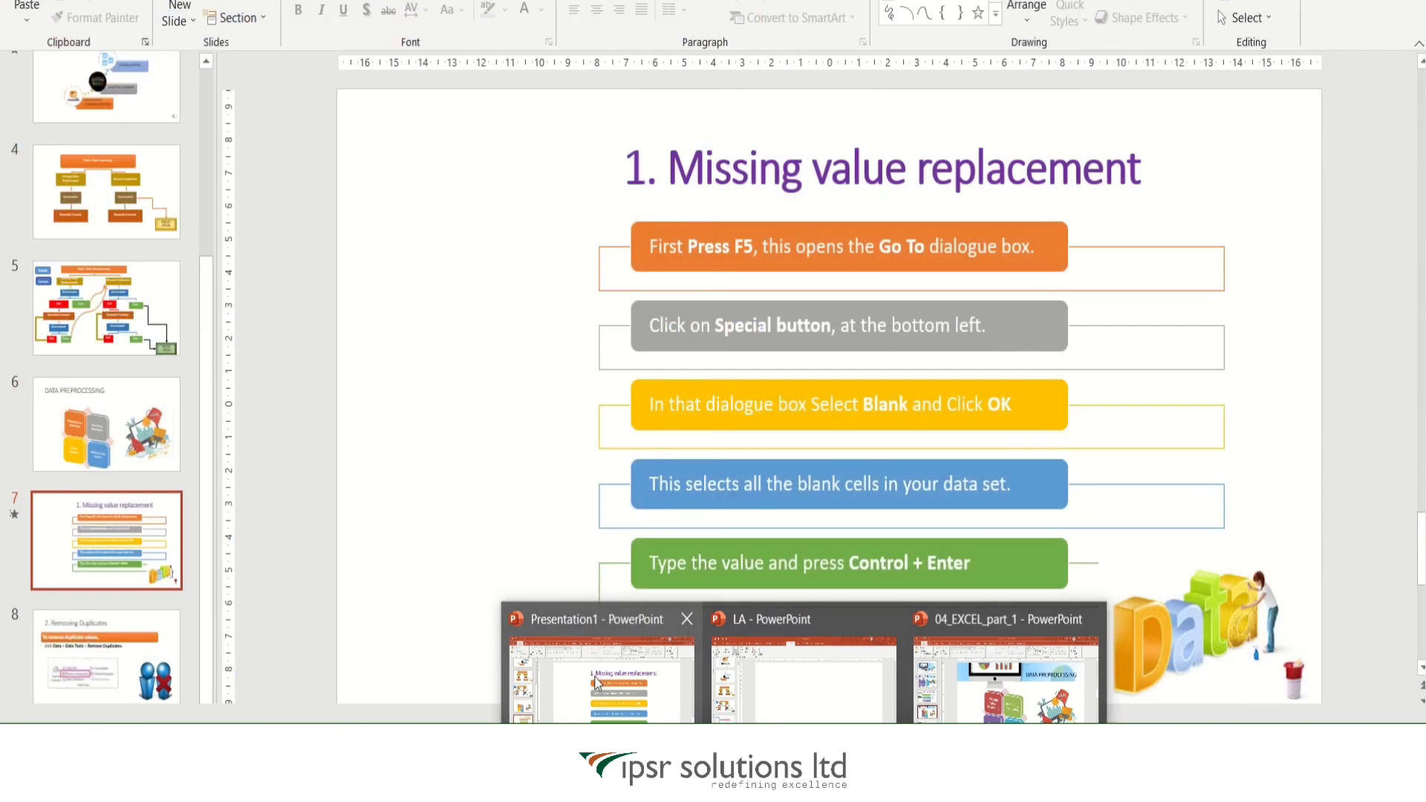
pyautogui.click(800, 696)
pyautogui.press('Down')
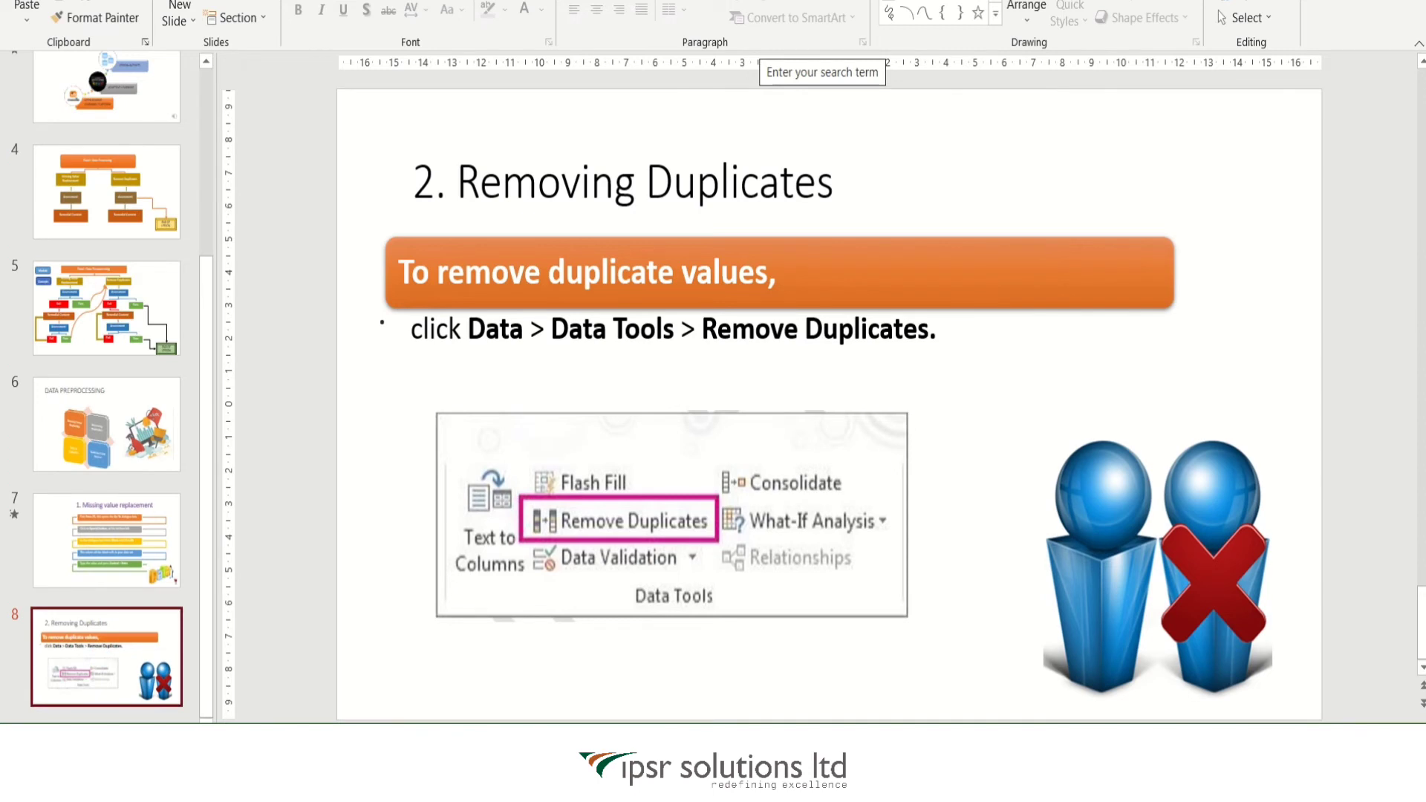
pyautogui.hotkey('alt', 'Tab')
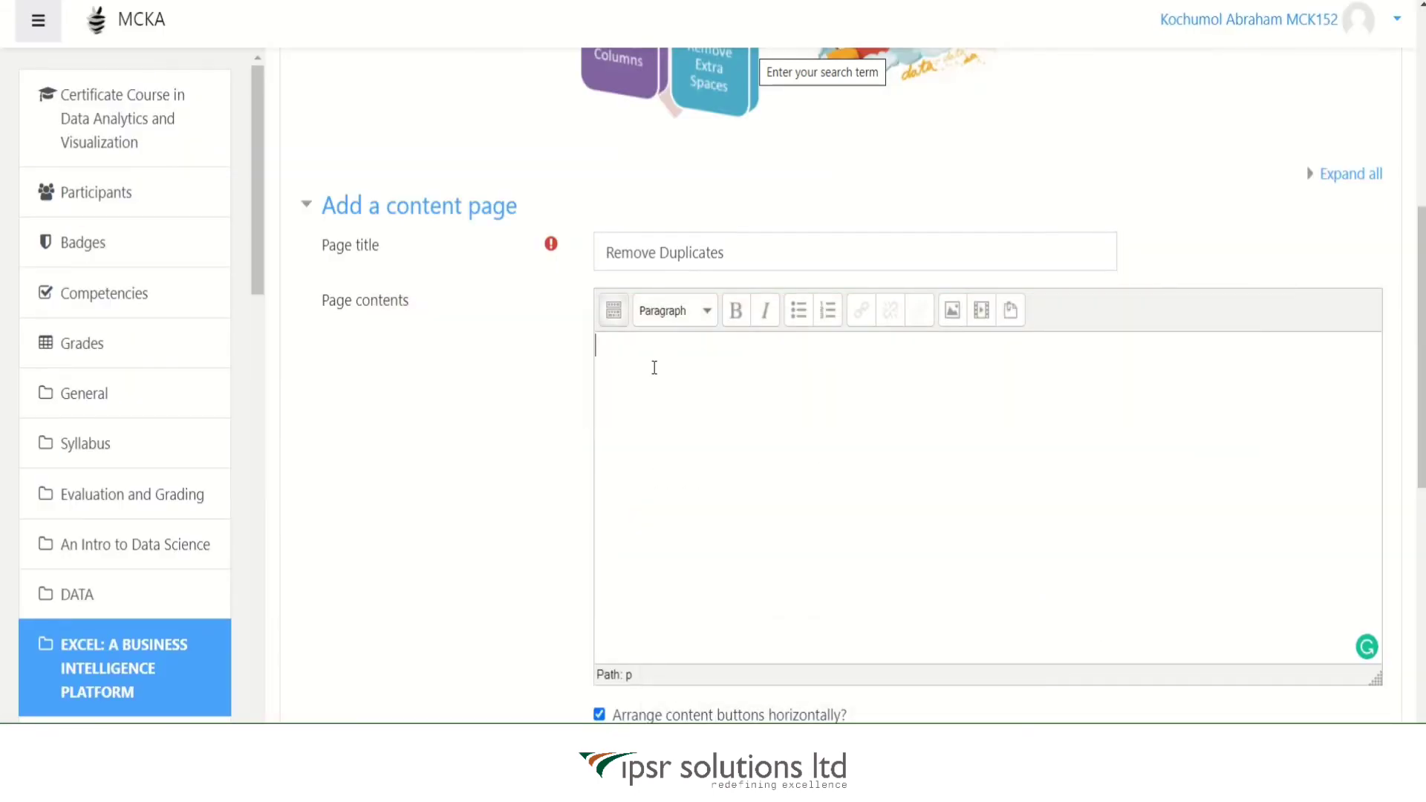
pyautogui.hotkey('ctrl', 'v')
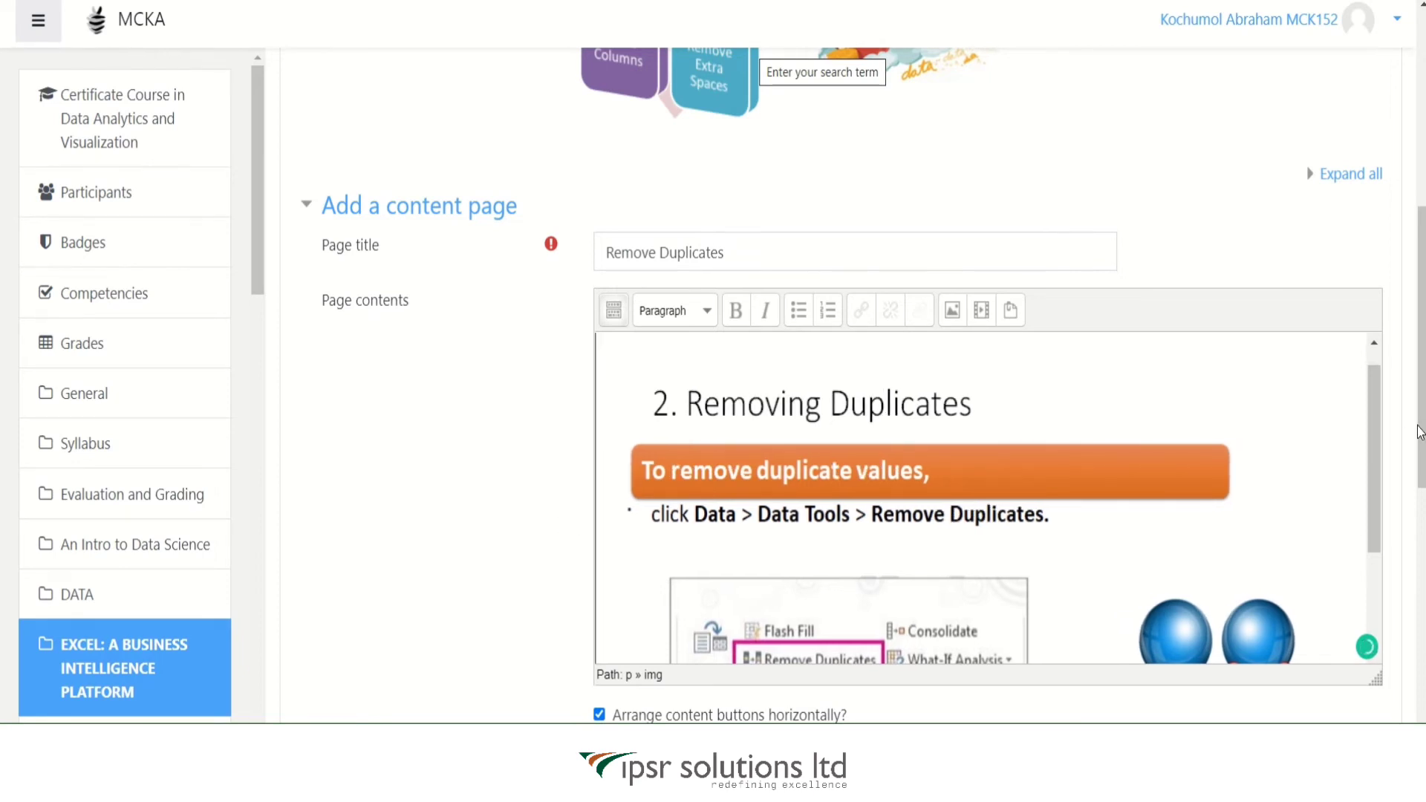
# - Set the Content 1 description to "Knowledge Check2" with the jump left at This page, and save the content page
pyautogui.moveTo(1420, 433); pyautogui.dragTo(1419, 580)
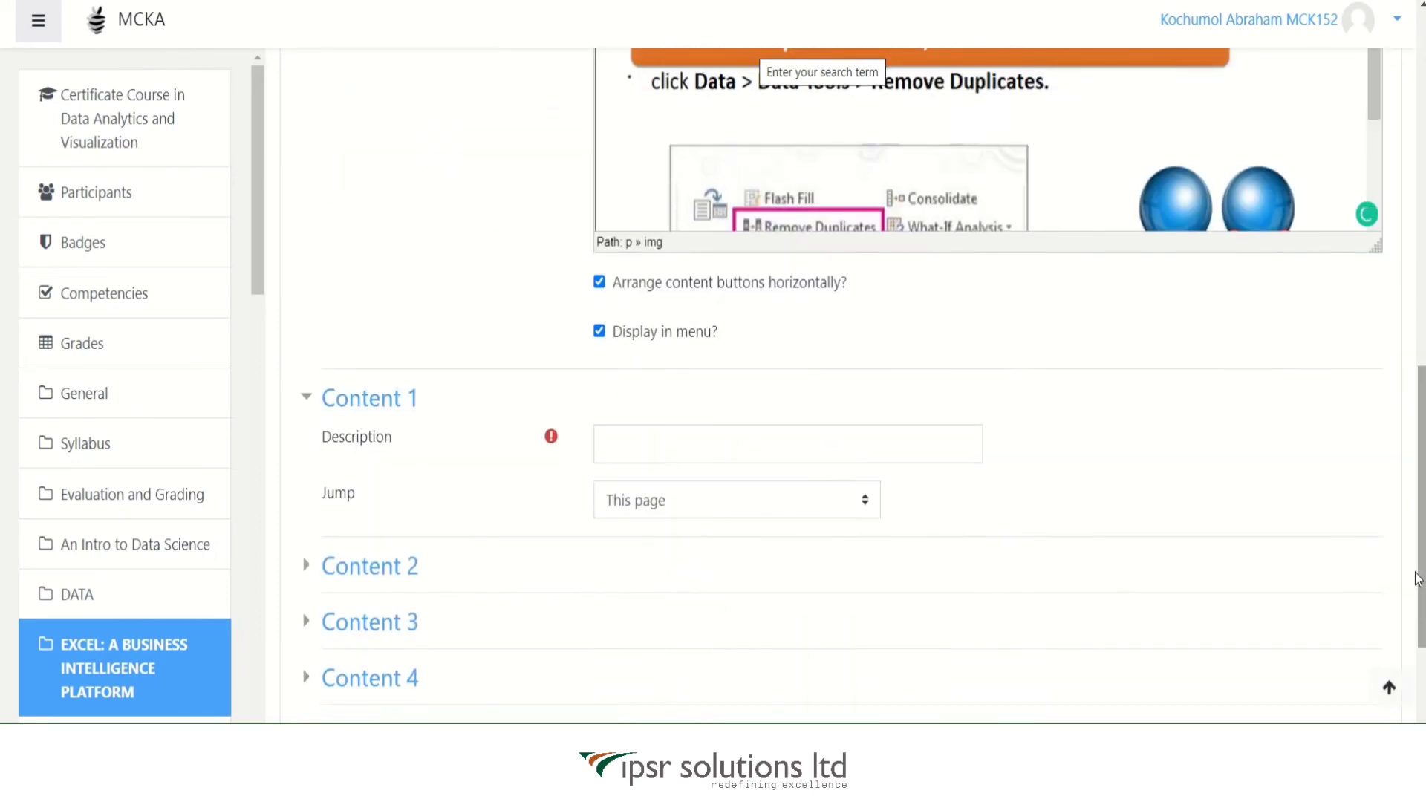
pyautogui.click(651, 437)
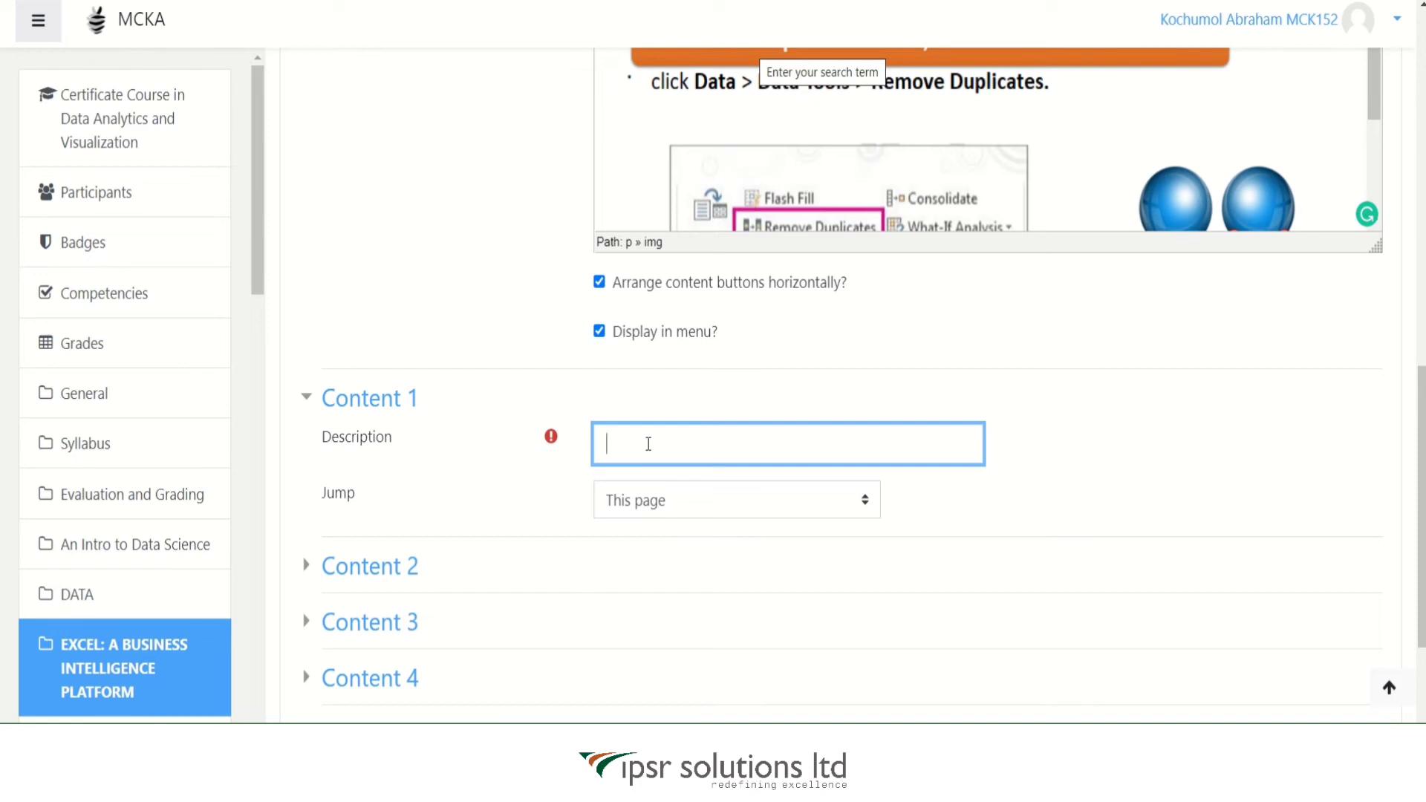
pyautogui.write('Knowledge Check2')
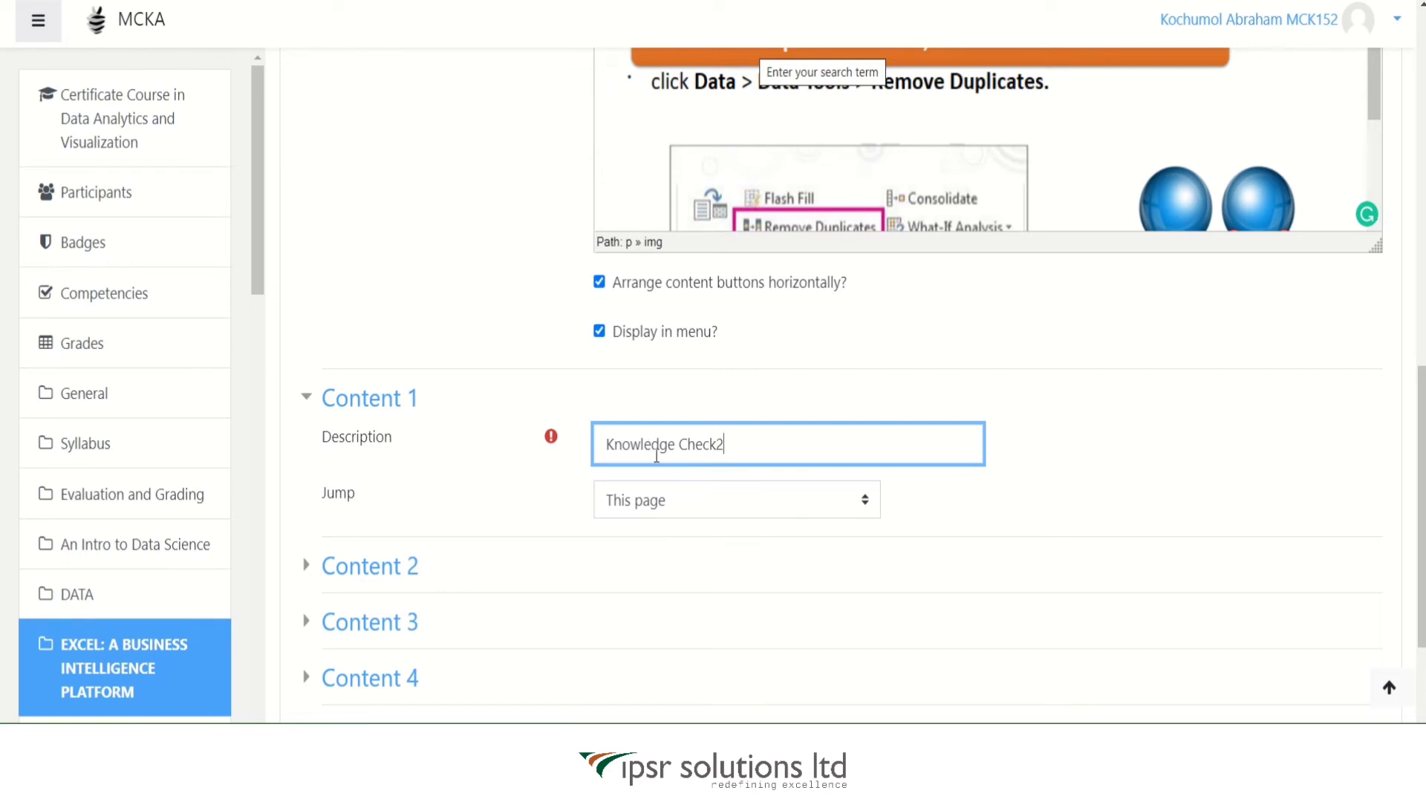
pyautogui.click(716, 500)
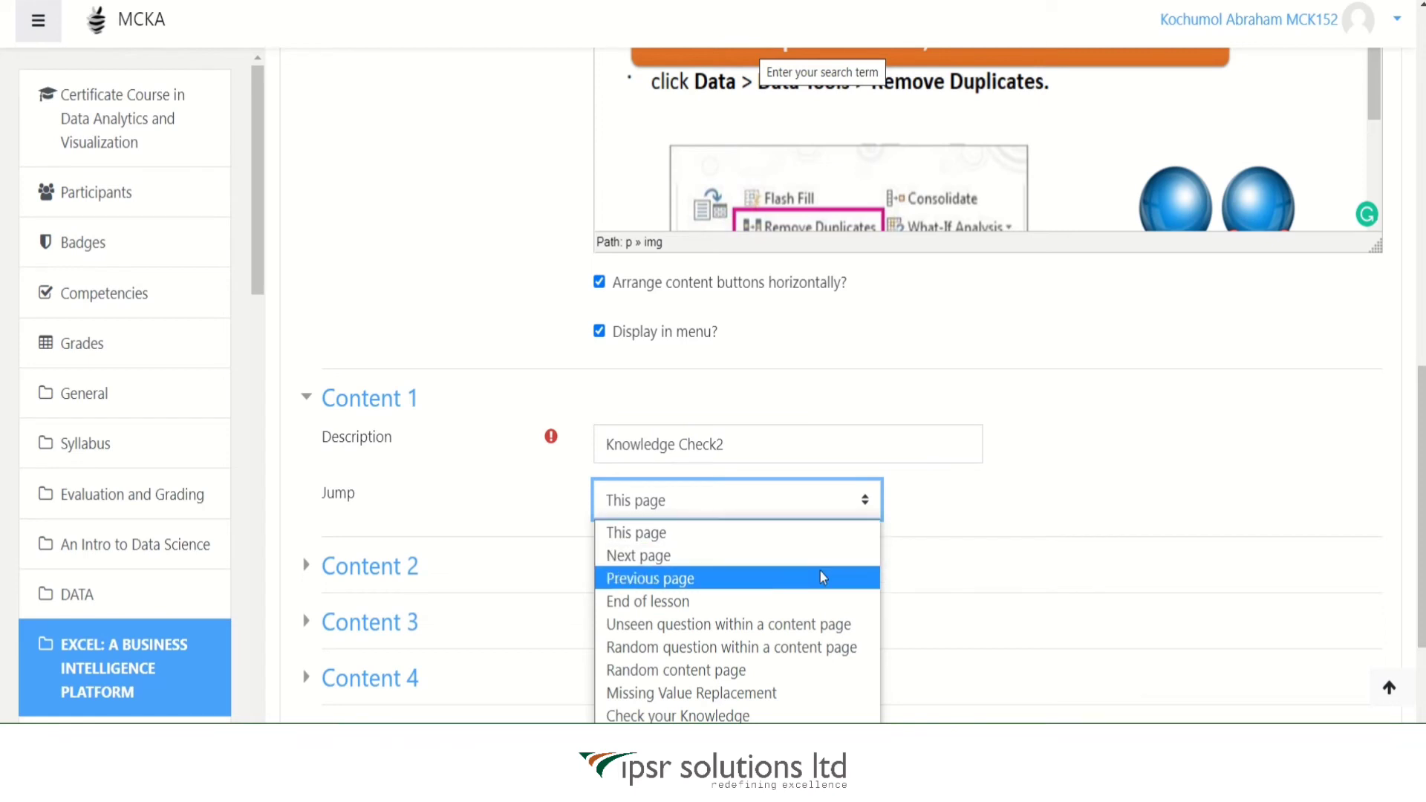
pyautogui.click(1169, 447)
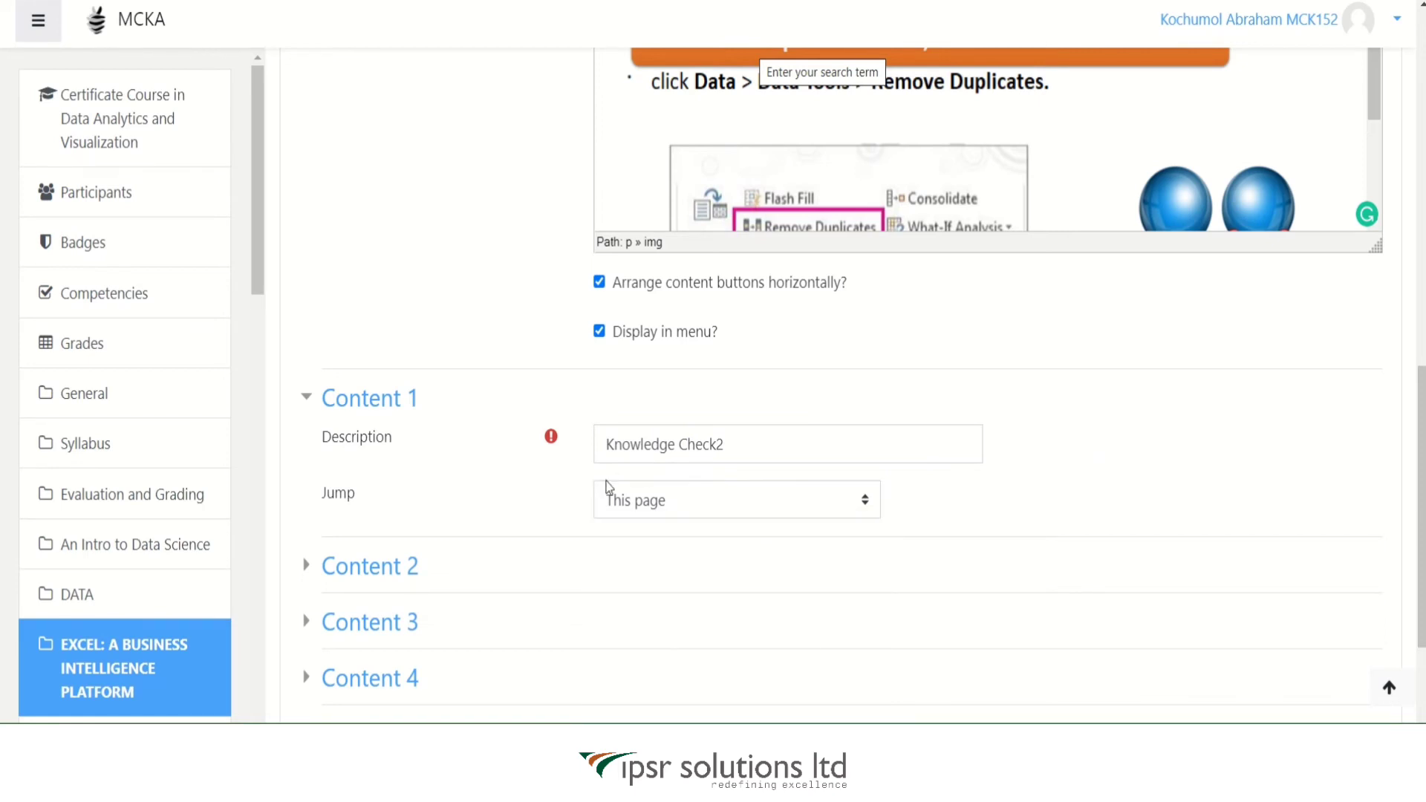
pyautogui.scroll(-3, 908, 554)
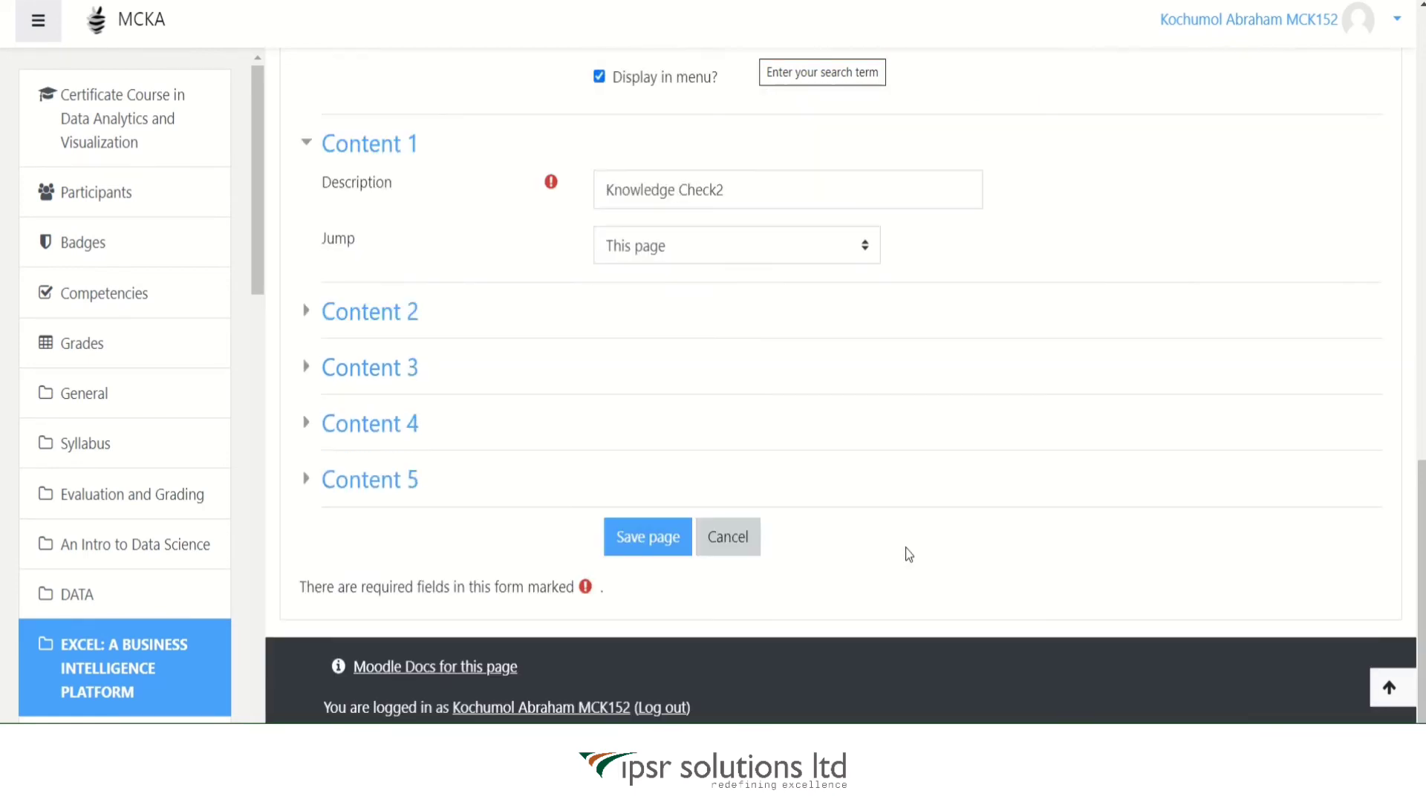
pyautogui.click(630, 536)
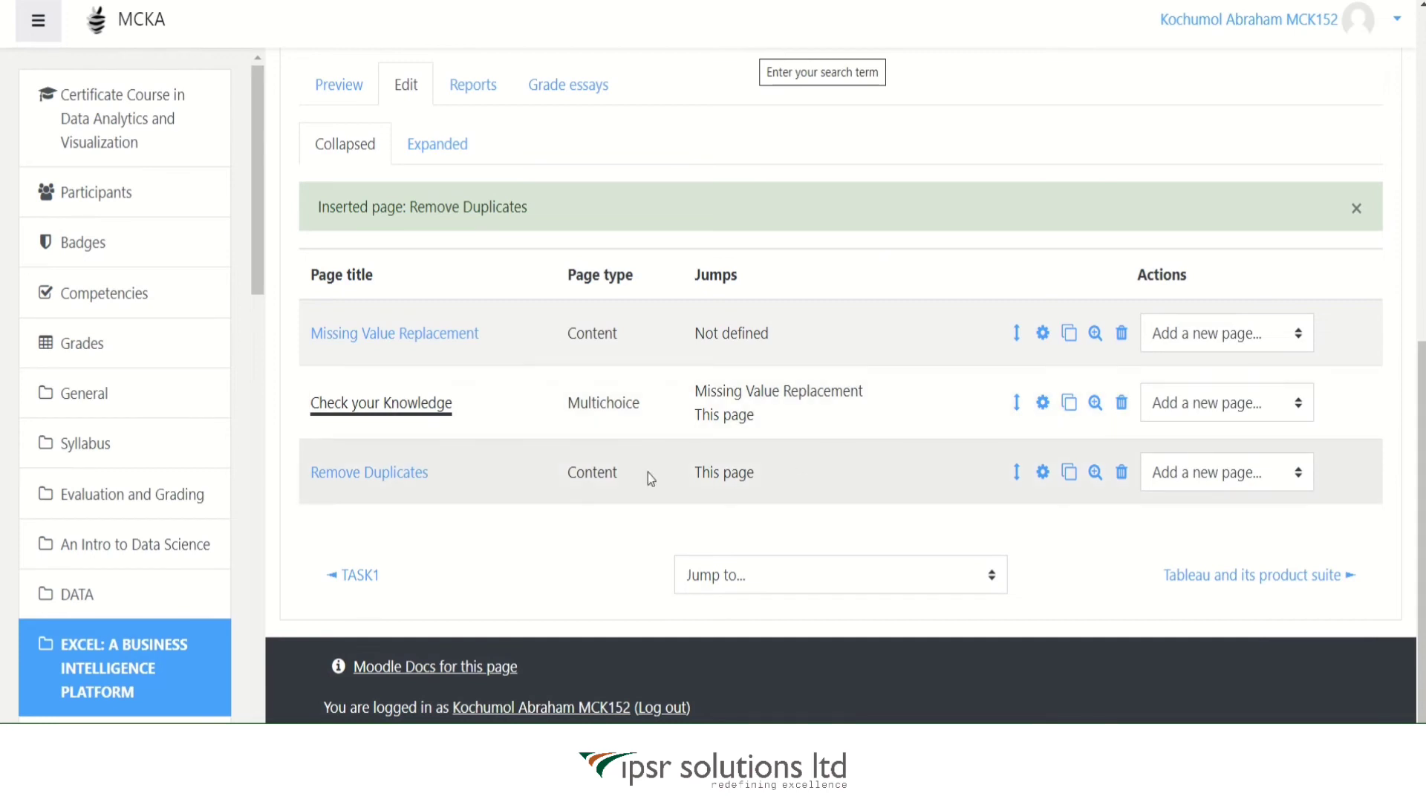
# - Add a Multichoice question page after the Remove Duplicates page and title it "Knowledge Check 2"
pyautogui.click(1299, 475)
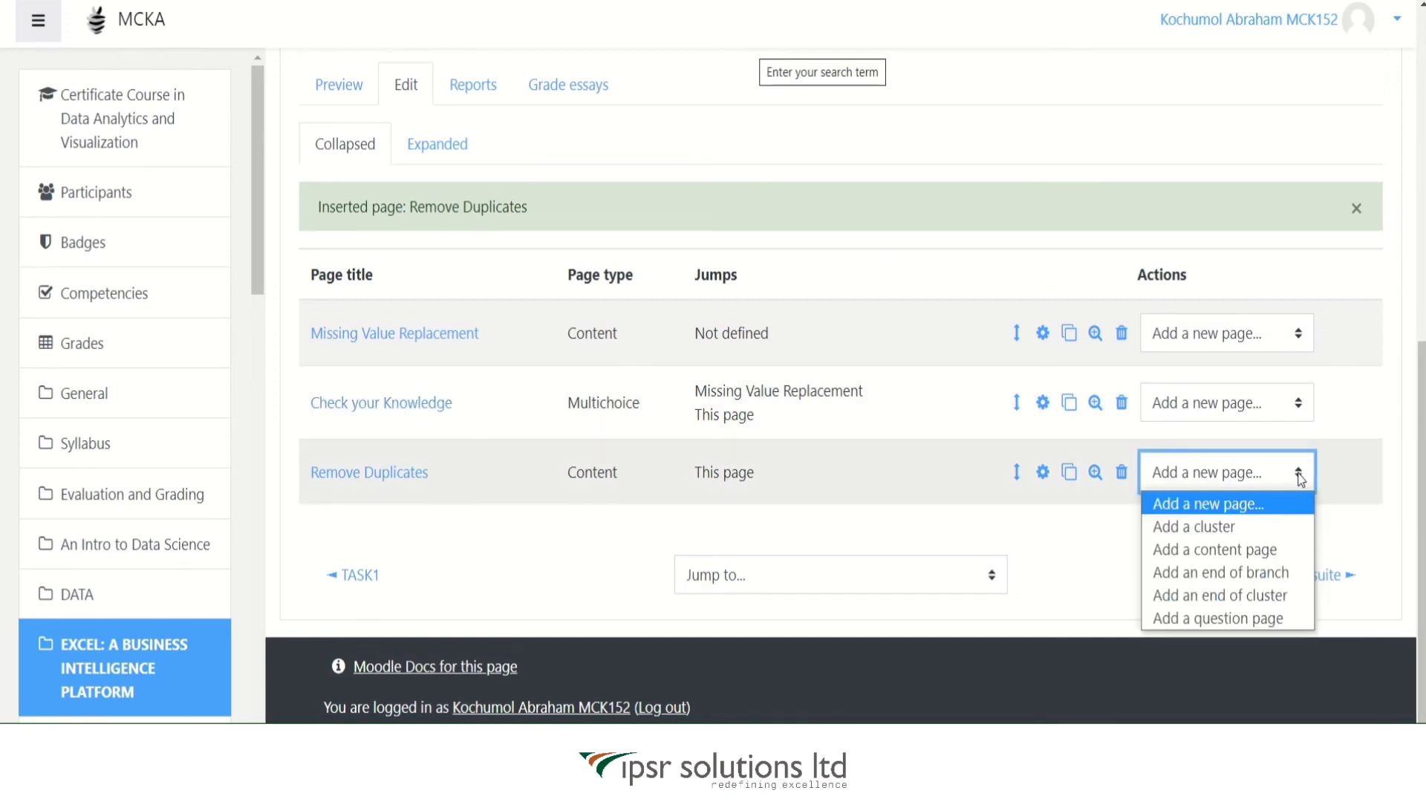
pyautogui.click(1269, 618)
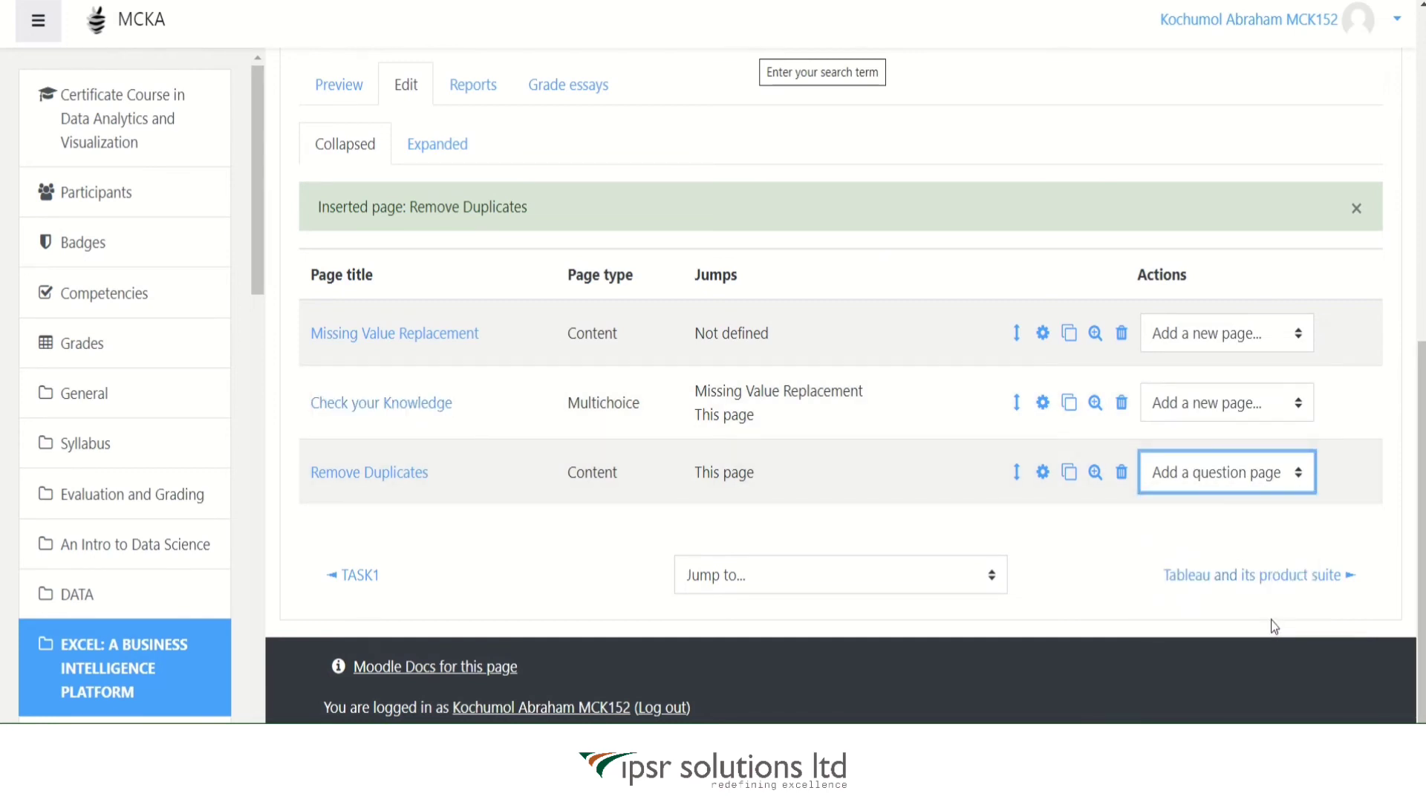
pyautogui.scroll(-3, 1154, 511)
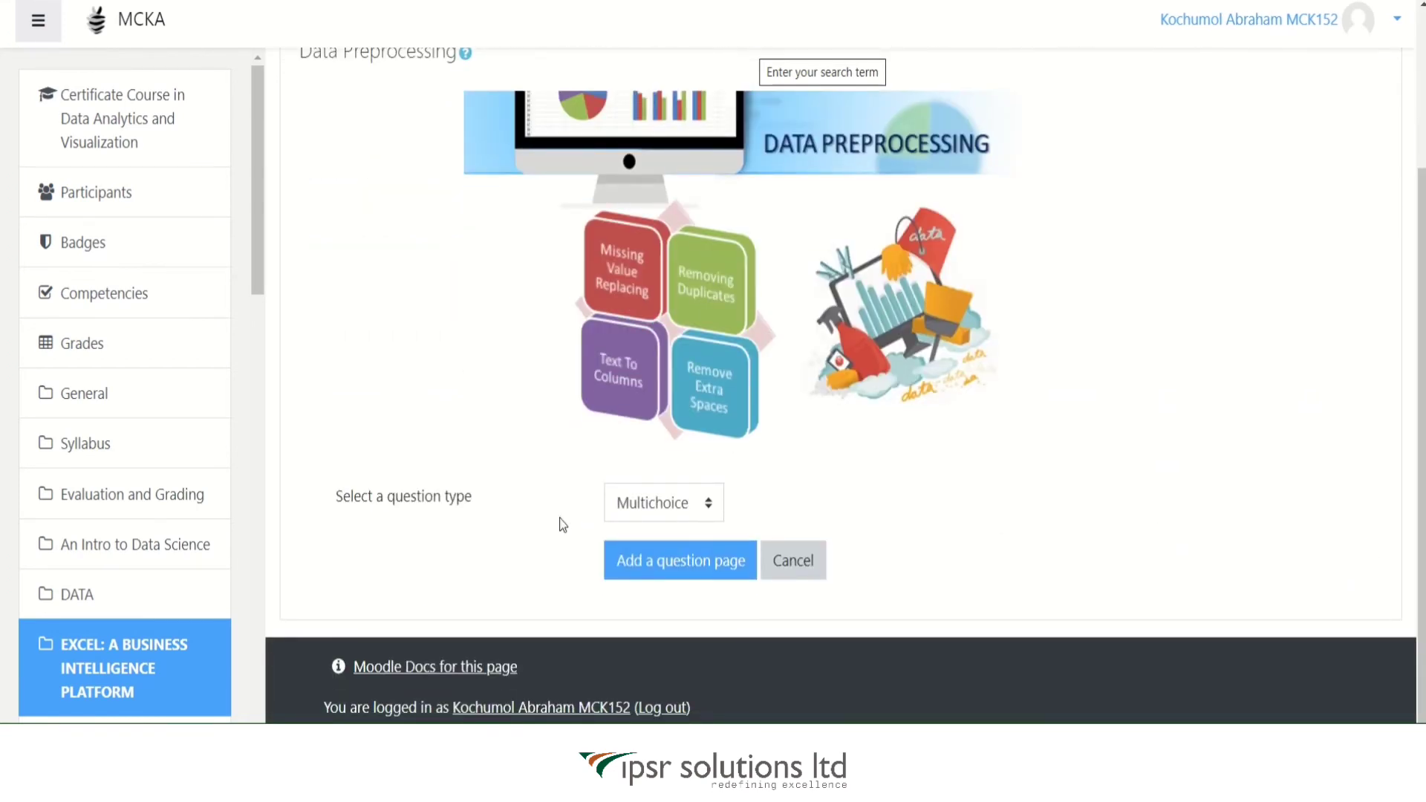
pyautogui.click(710, 502)
pyautogui.click(711, 503)
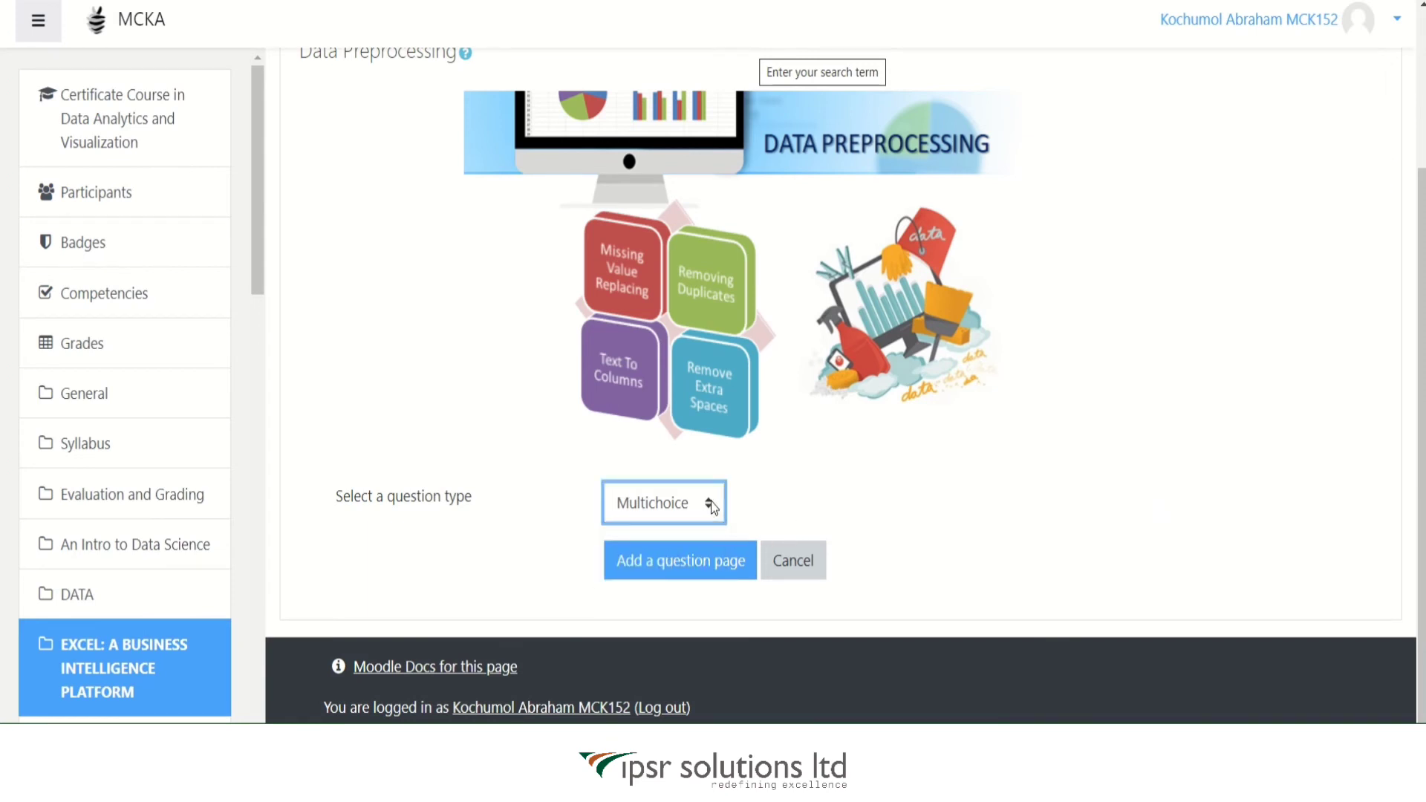
pyautogui.click(655, 563)
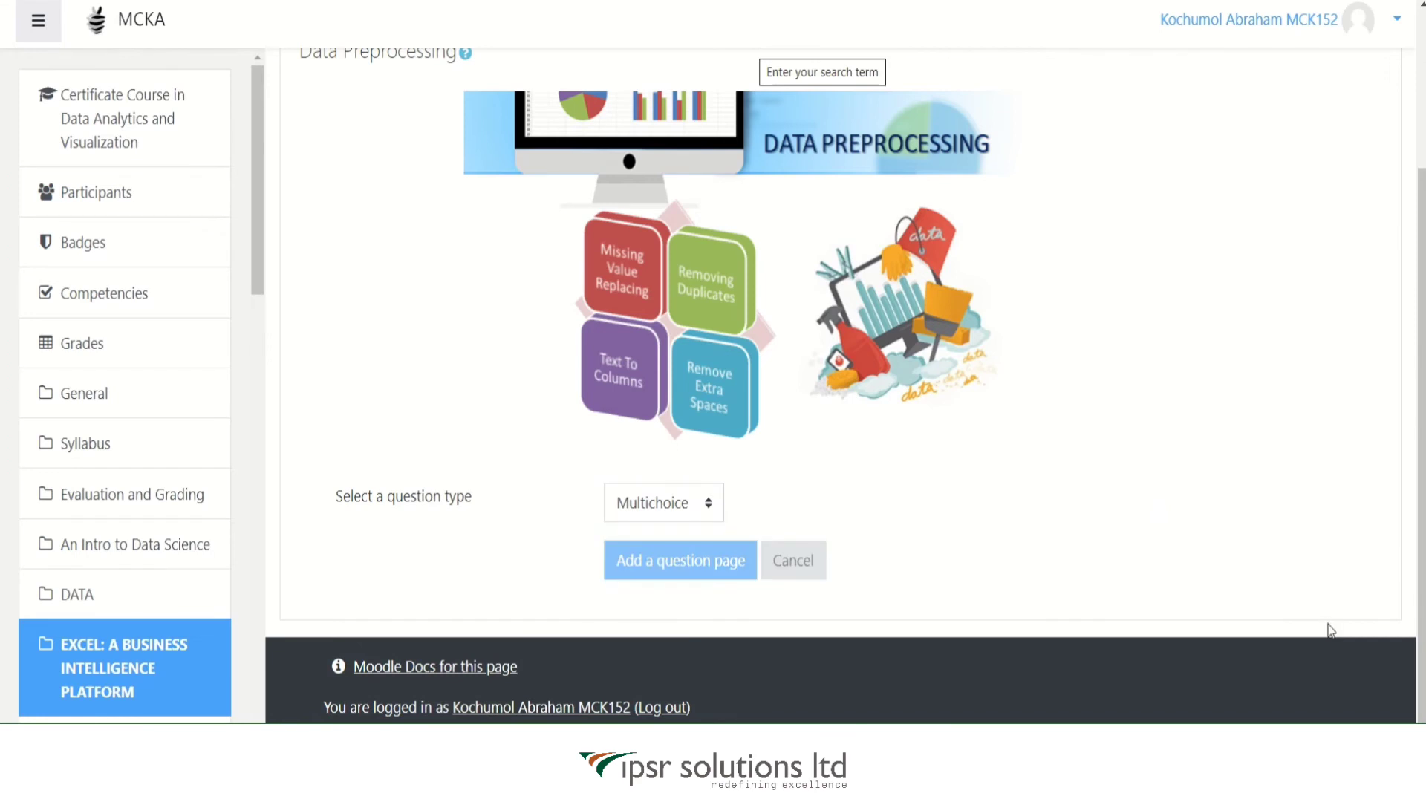
pyautogui.scroll(-8, 1323, 620)
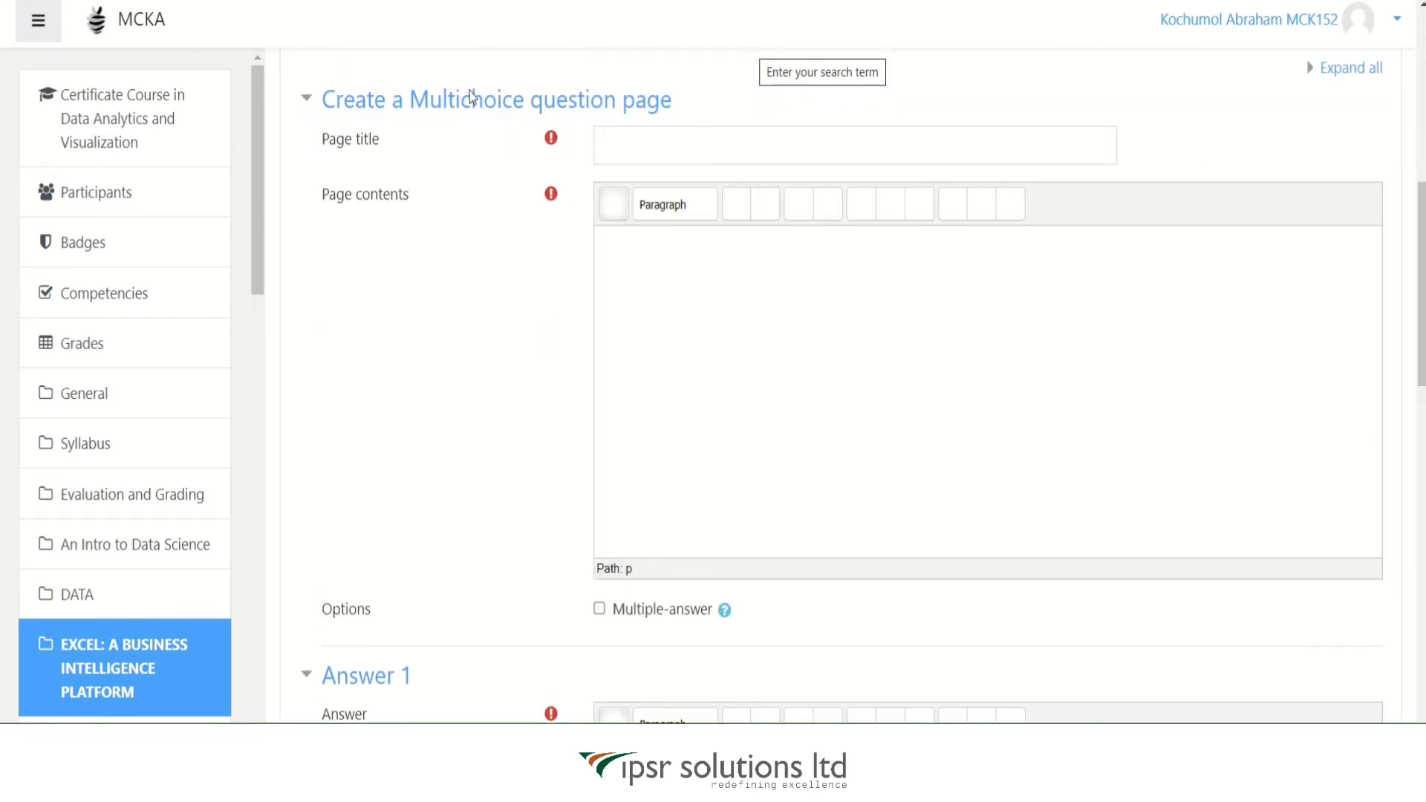
pyautogui.click(663, 144)
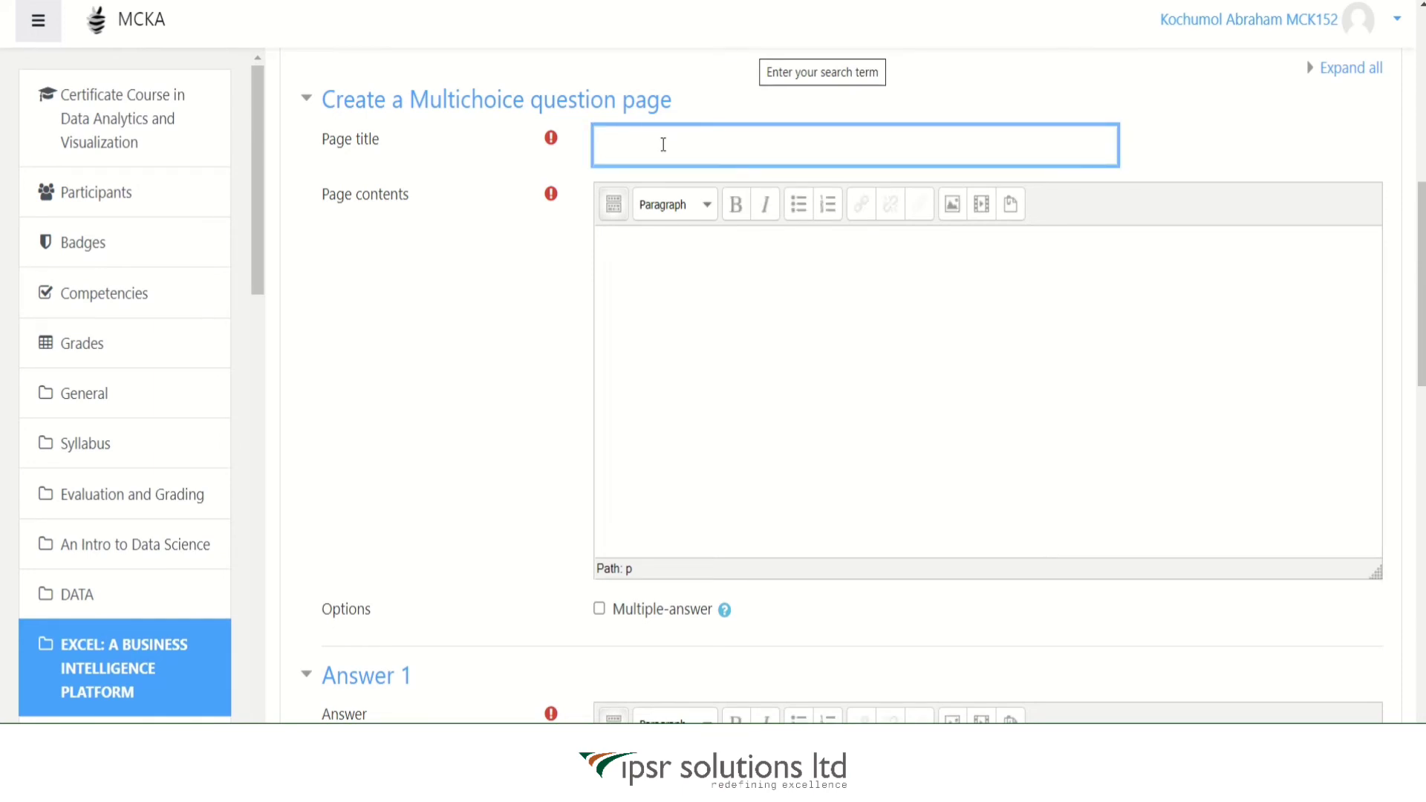
pyautogui.write('Knowledge Check 2')
# - Copy the question "To remove extra spaces we use" from the Notepad question file into the page contents
pyautogui.hotkey('alt', 'Tab')
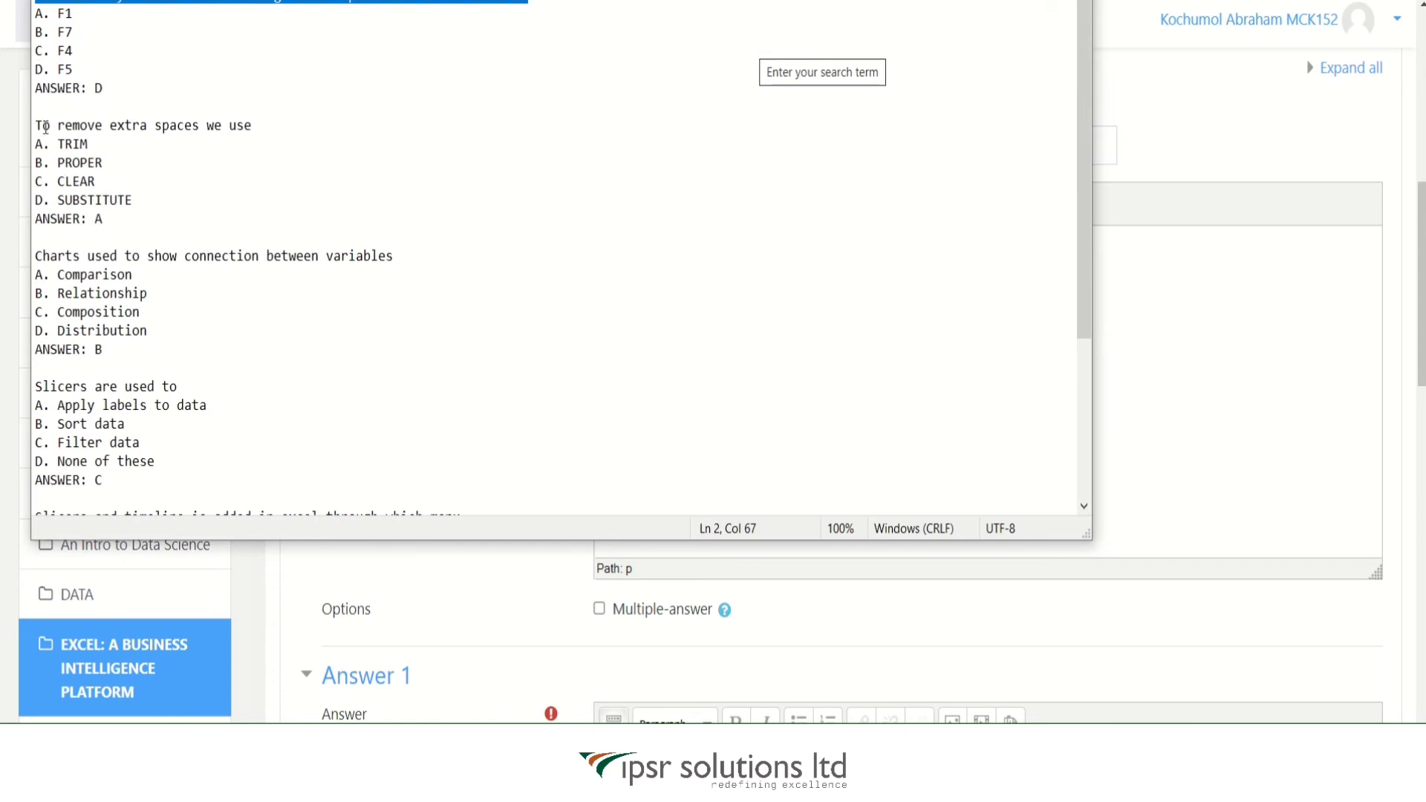
pyautogui.moveTo(36, 124); pyautogui.dragTo(271, 125)
pyautogui.hotkey('ctrl', 'c')
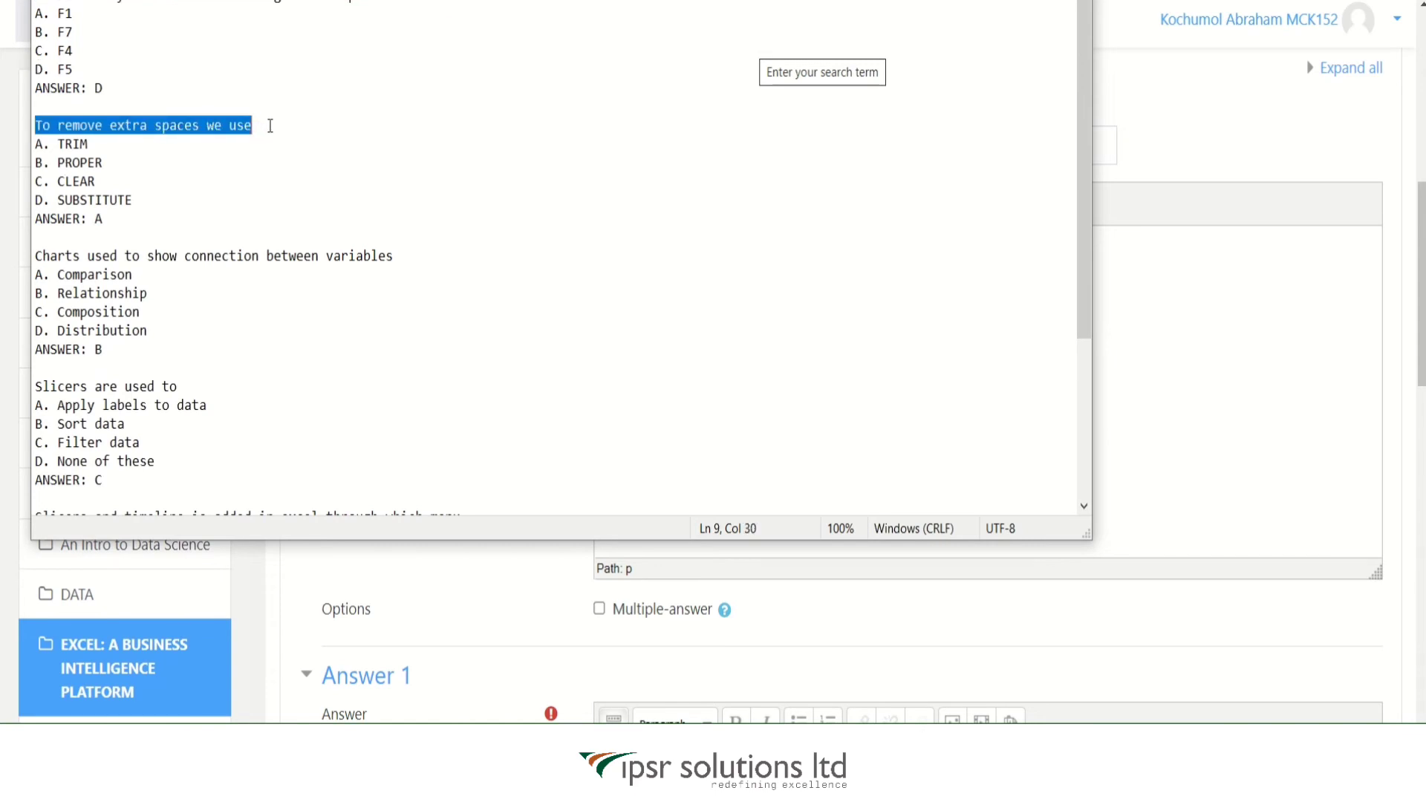
pyautogui.click(1166, 422)
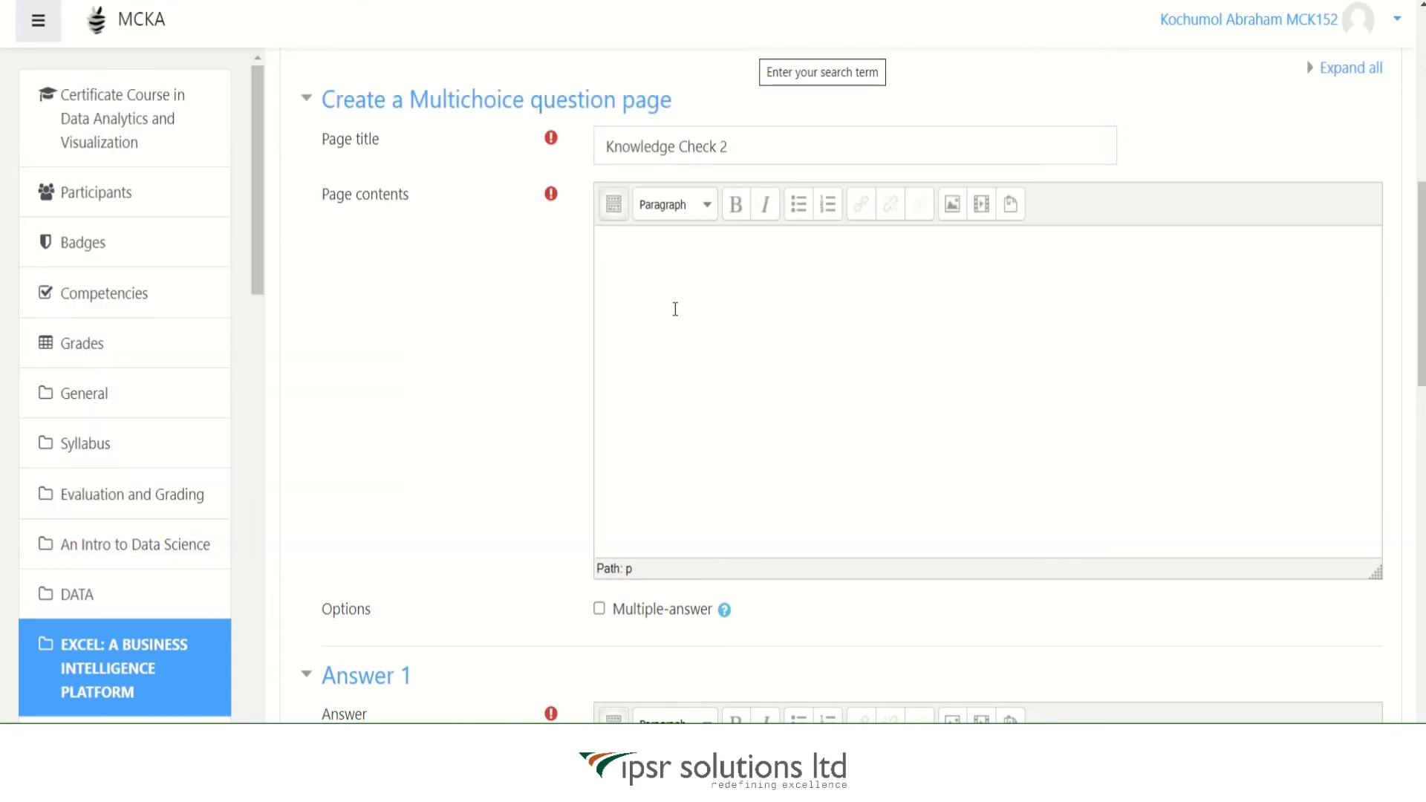
pyautogui.hotkey('ctrl', 'v')
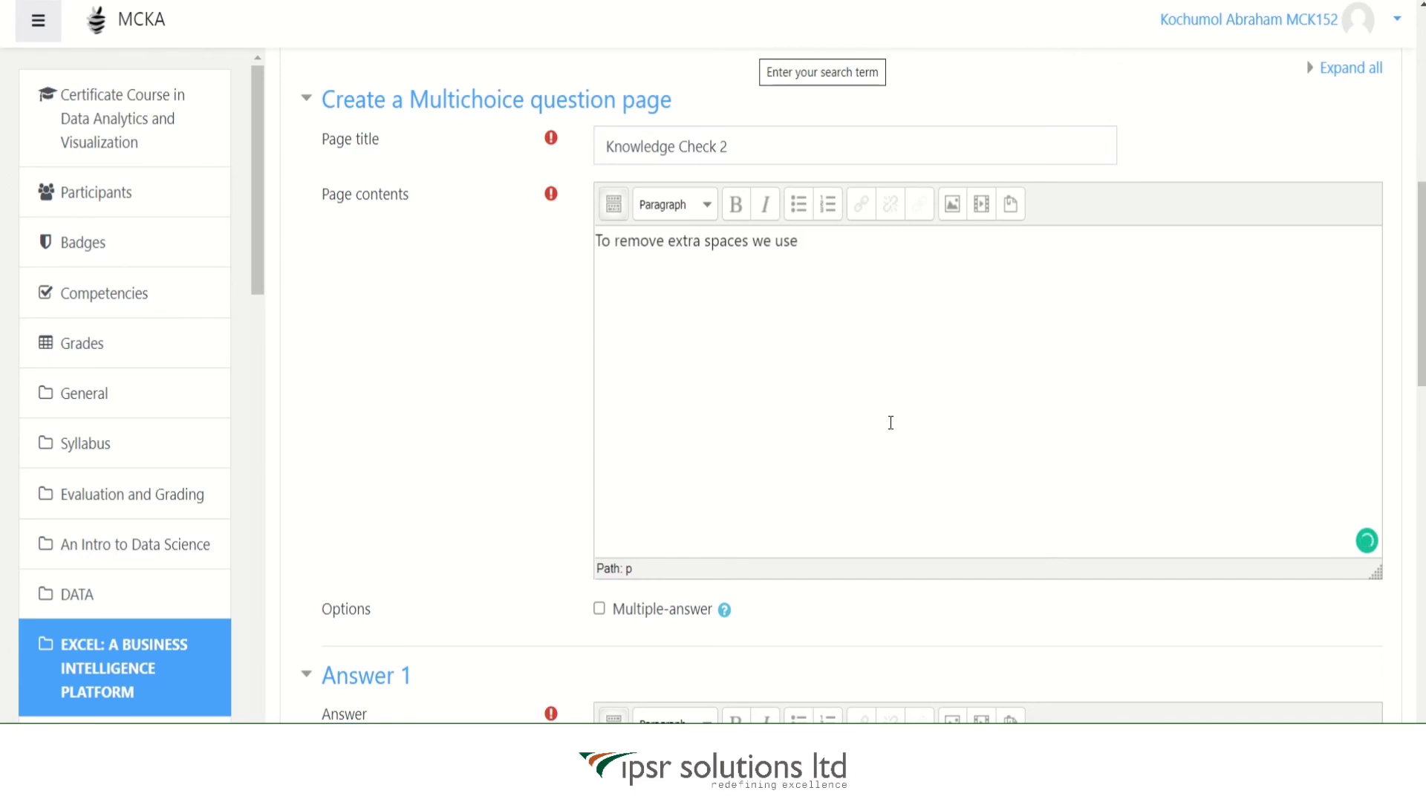
# - Fill in Answer 1 with "TRIM" from the question file and give it the response "Correct Answer"
pyautogui.scroll(-3, 890, 422)
pyautogui.scroll(-4, 884, 416)
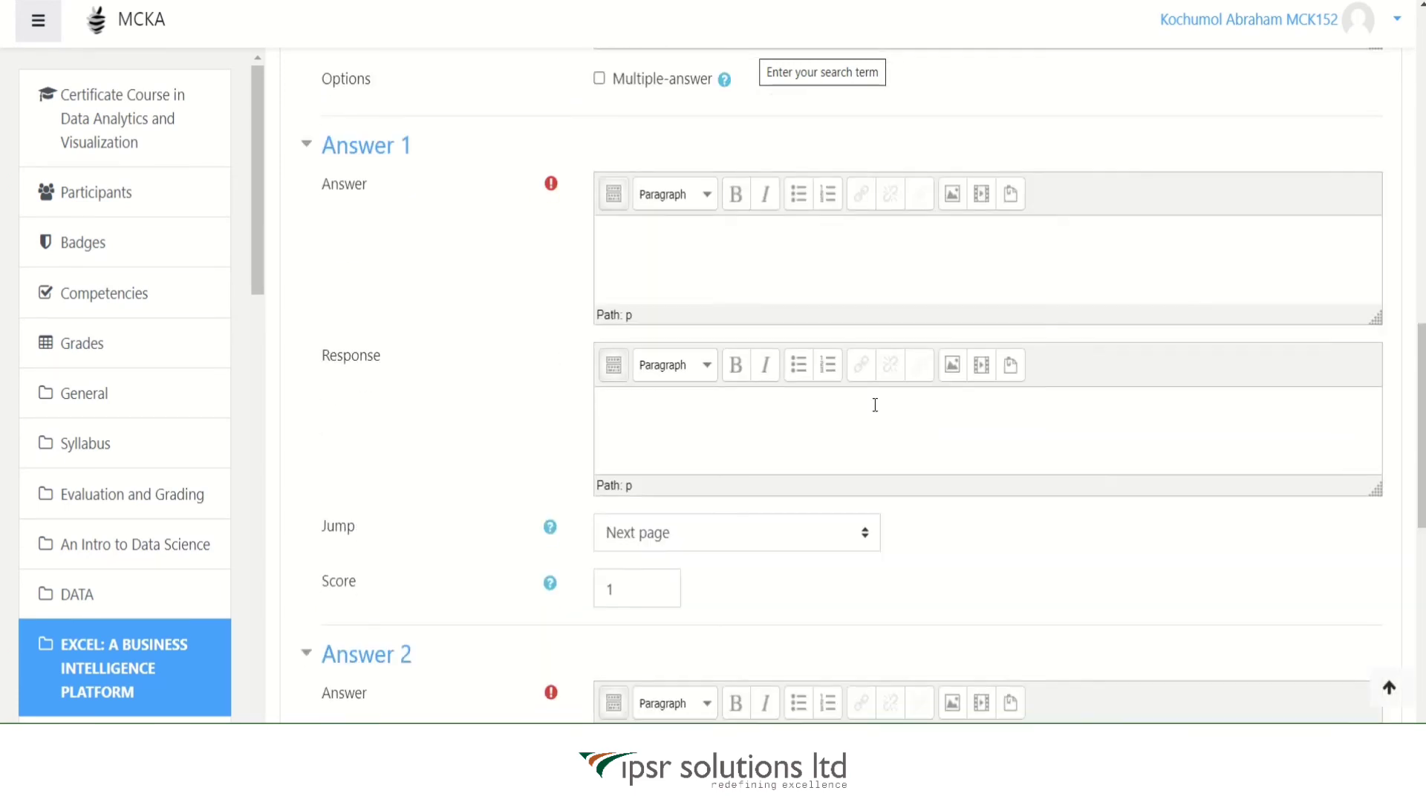
pyautogui.click(714, 266)
pyautogui.hotkey('alt', 'Tab')
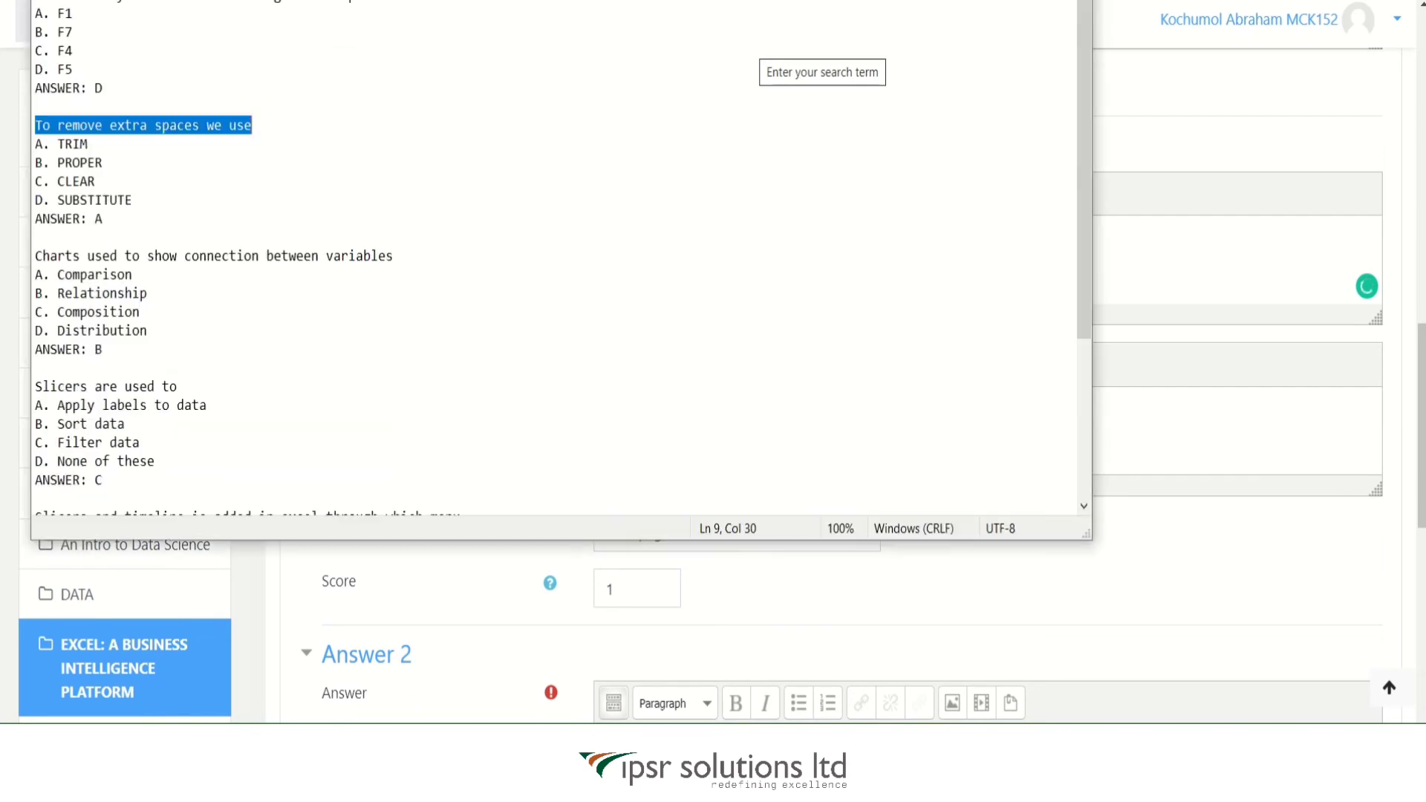
pyautogui.hotkey('alt', 'Tab')
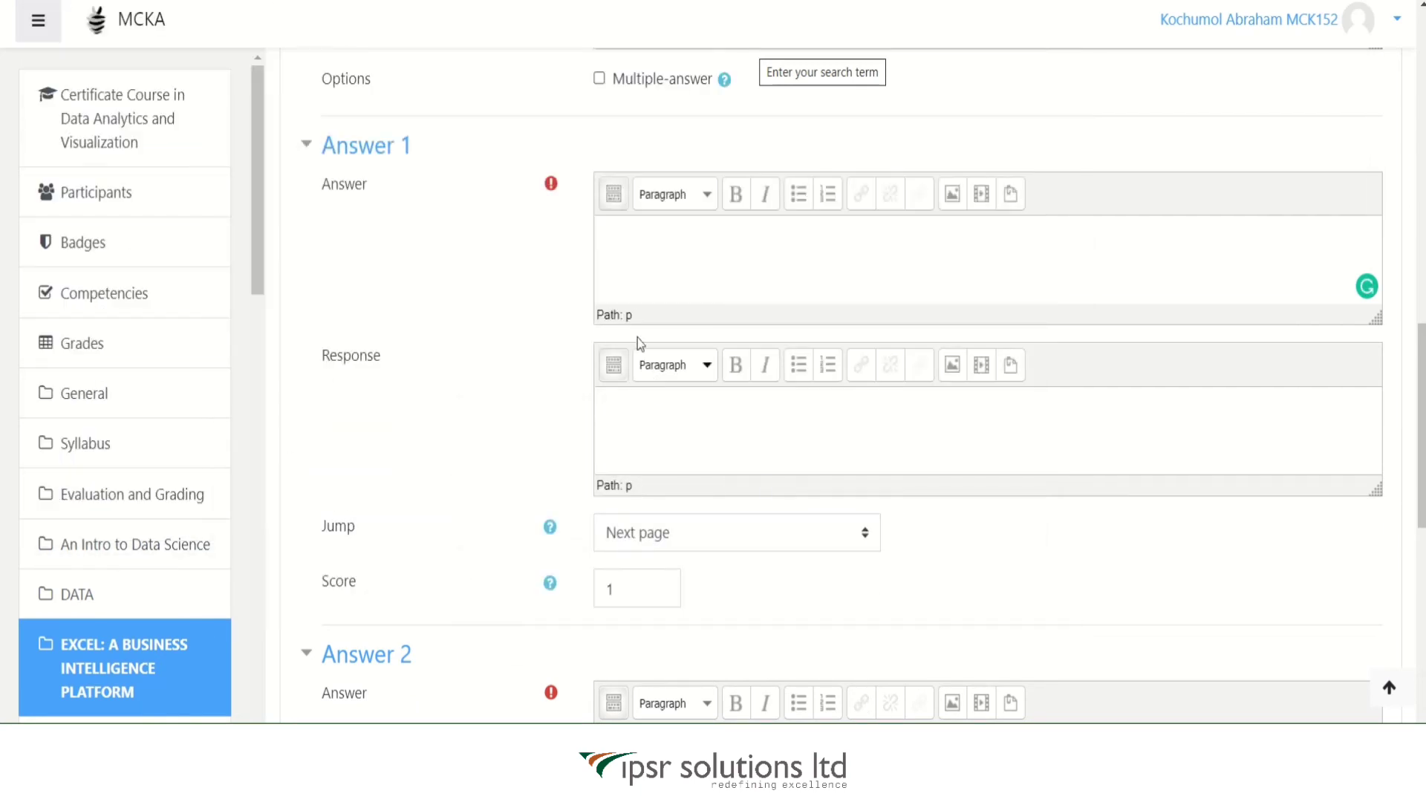
pyautogui.write('TRIM')
pyautogui.click(636, 413)
pyautogui.write('Cor')
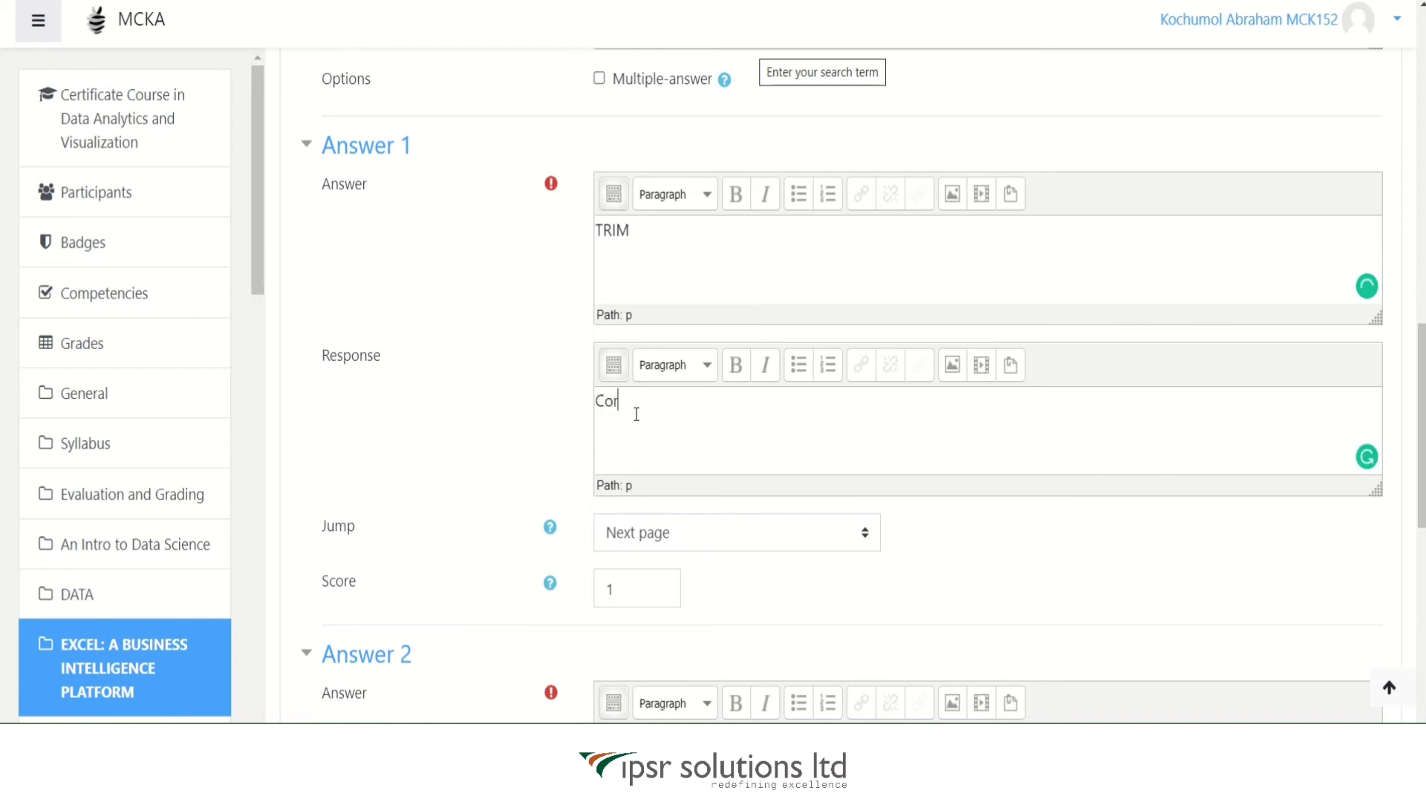
pyautogui.write('rect Answer')
# - Set Answer 1's jump to End of lesson, keeping its score at 1
pyautogui.click(750, 543)
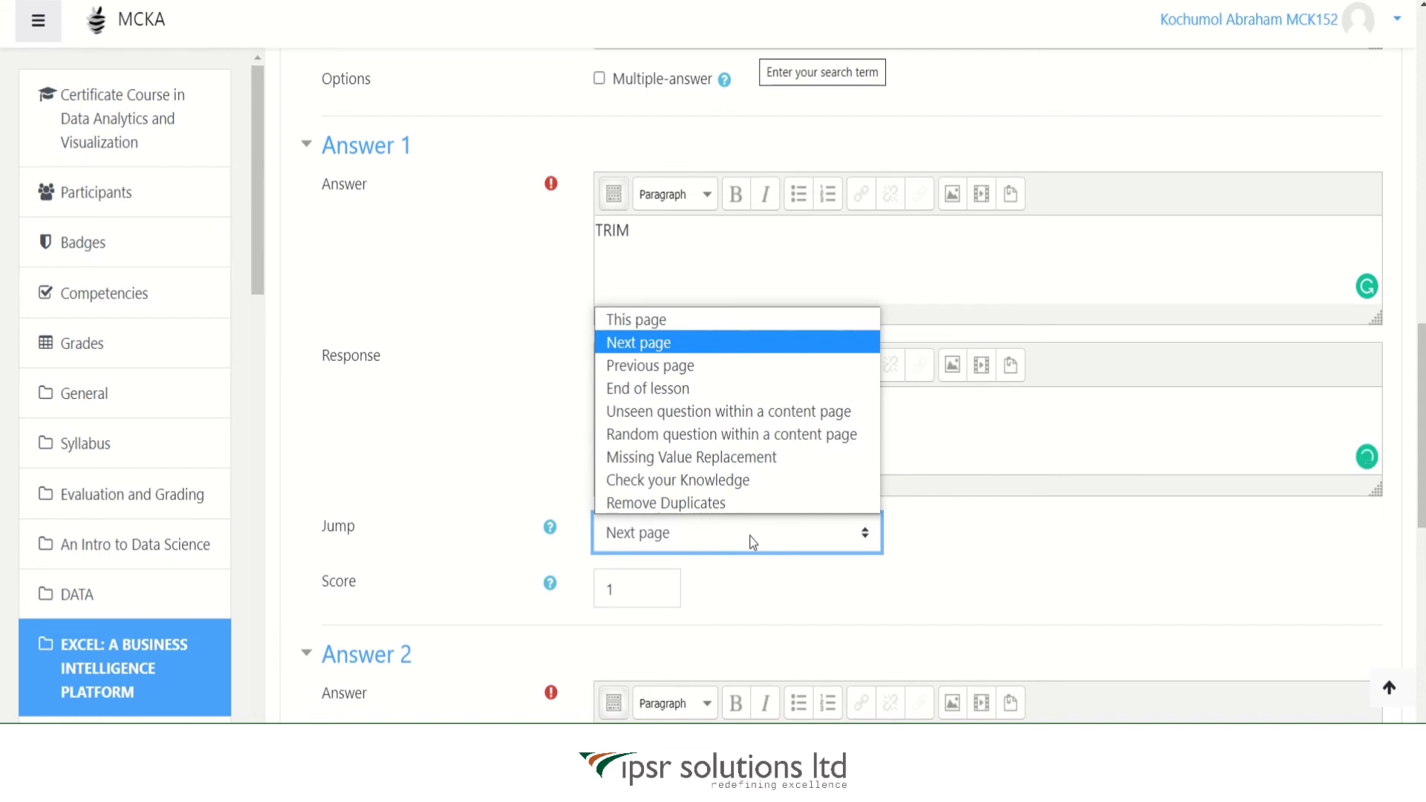
pyautogui.click(707, 387)
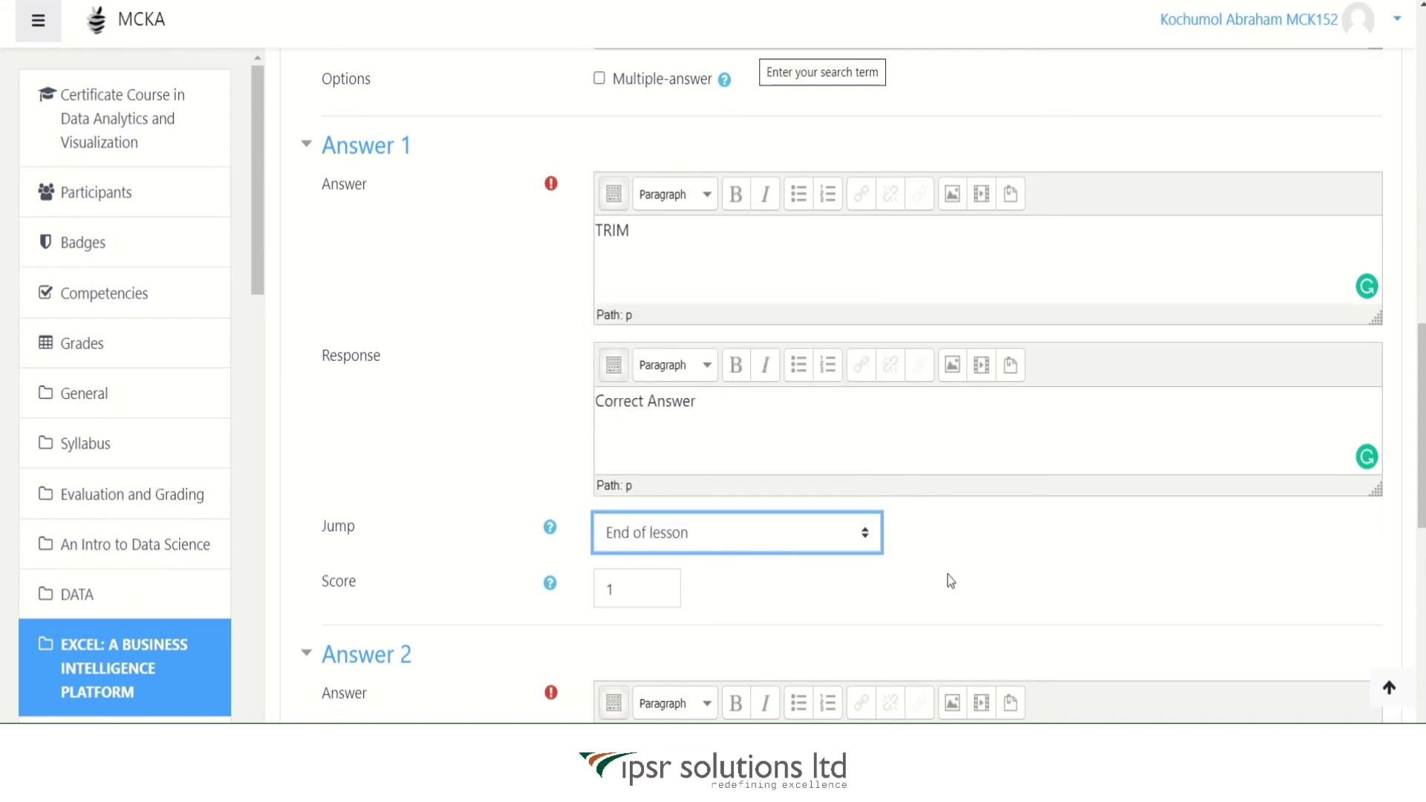
pyautogui.click(618, 594)
pyautogui.click(835, 622)
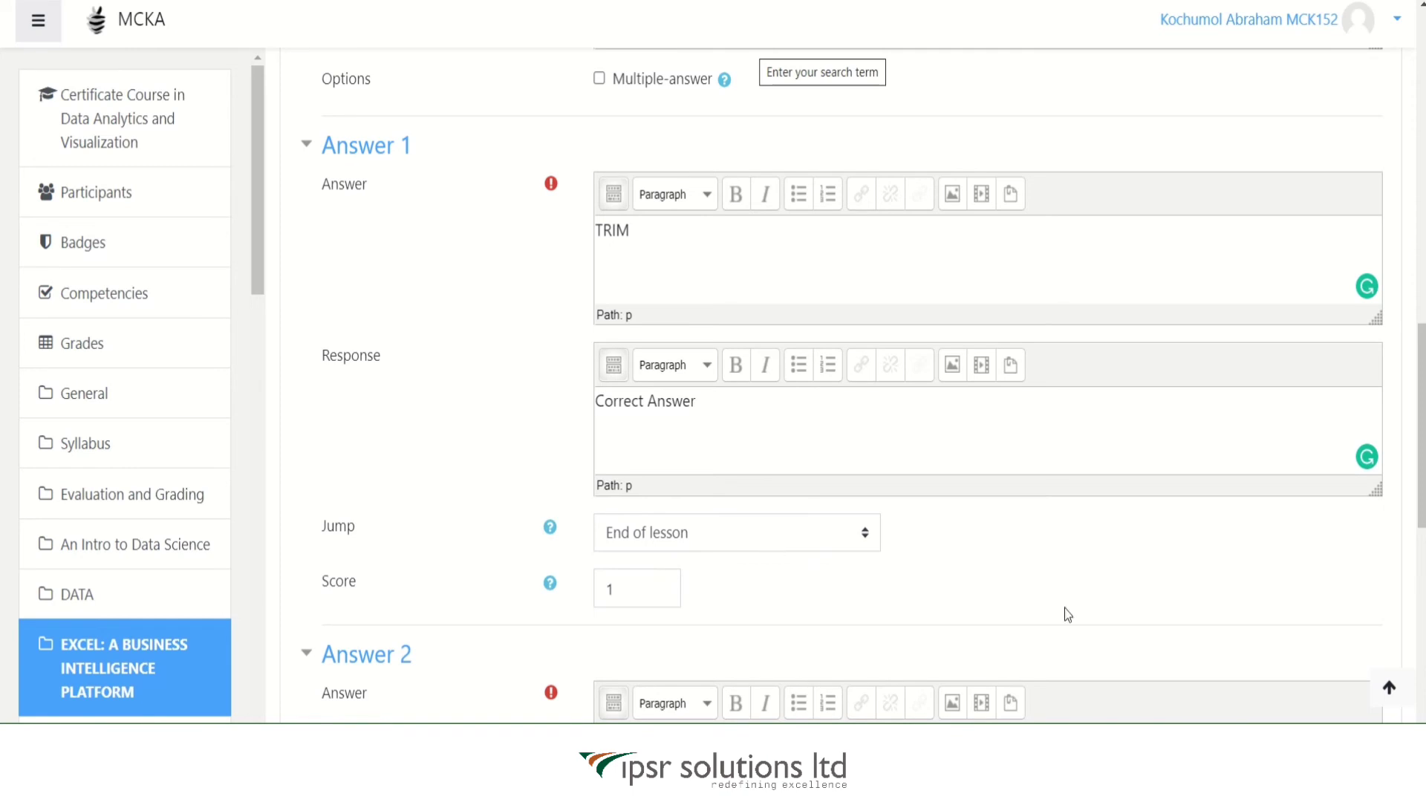
# - Fill in Answer 2 with "CLEAR" from the question file and give it the response "Wrong Answer"
pyautogui.scroll(-5, 1063, 598)
pyautogui.click(687, 336)
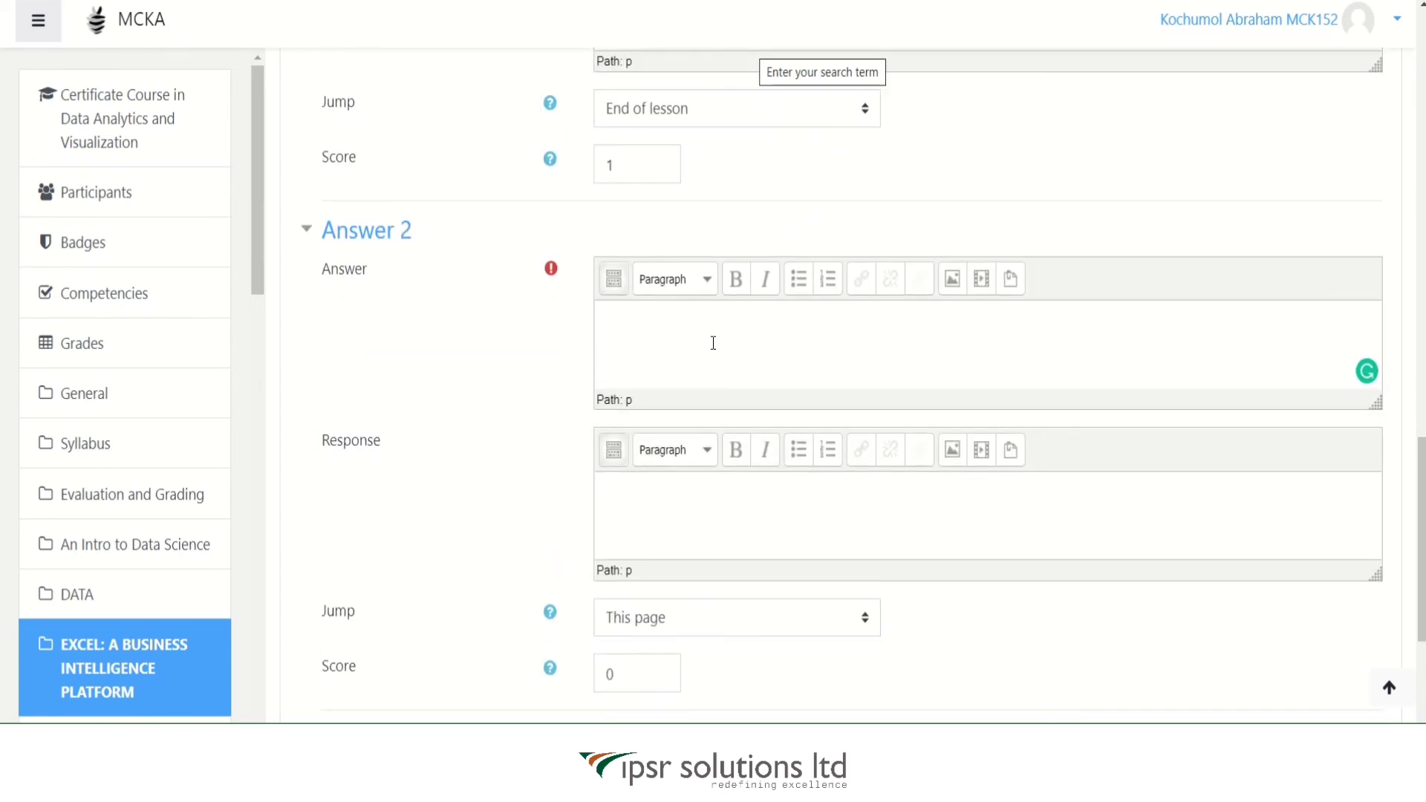
pyautogui.hotkey('alt', 'Tab')
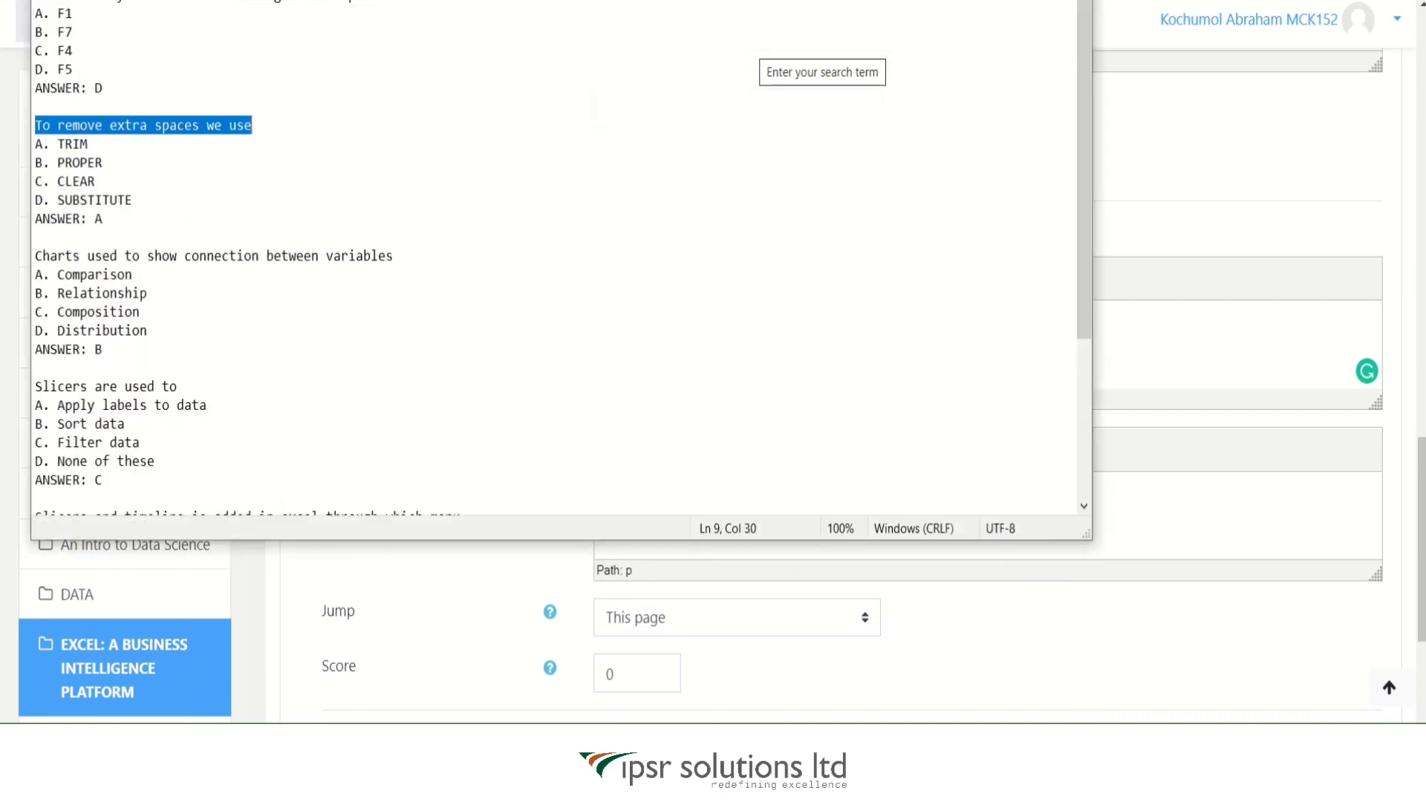
pyautogui.hotkey('alt', 'Tab')
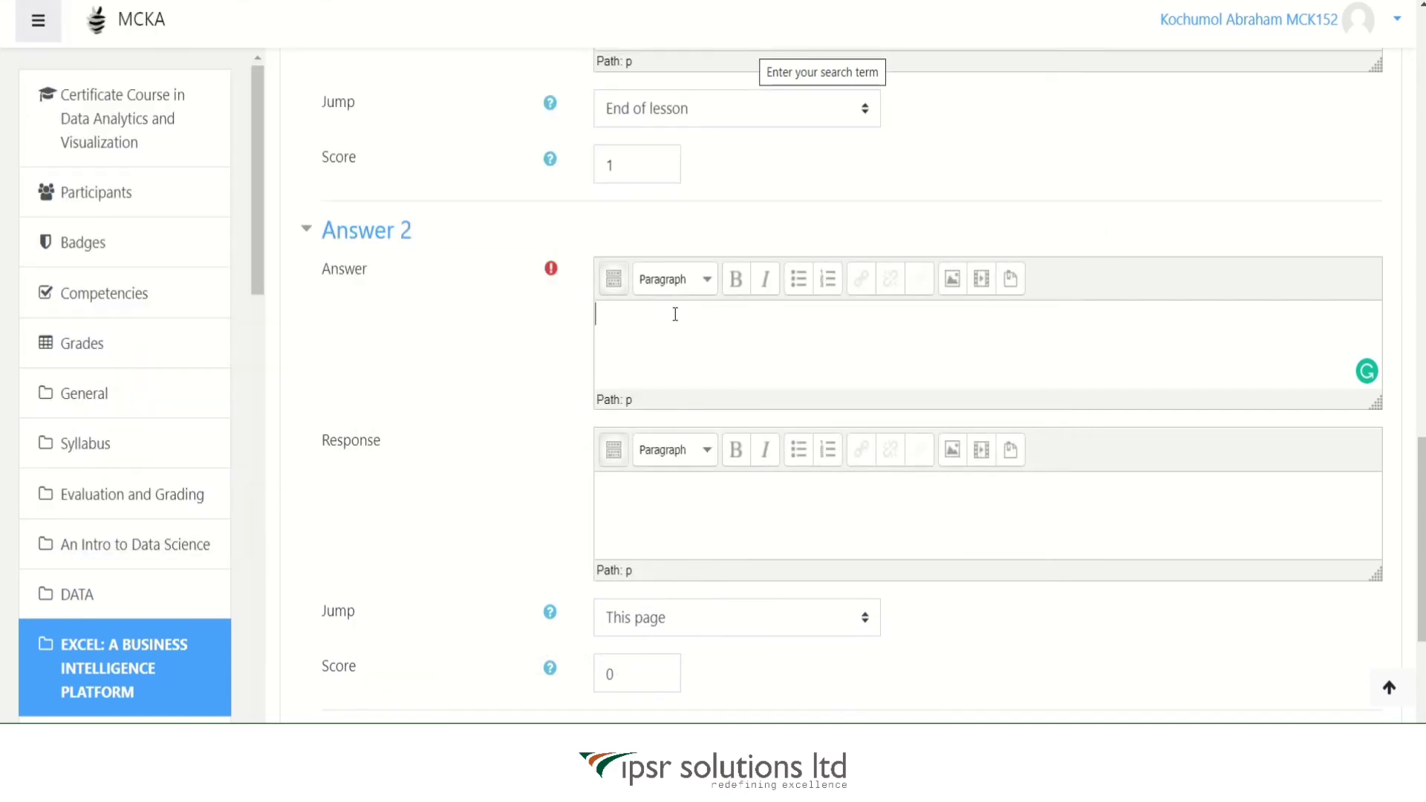
pyautogui.write('CLEAR')
pyautogui.click(644, 505)
pyautogui.write('Wrong ')
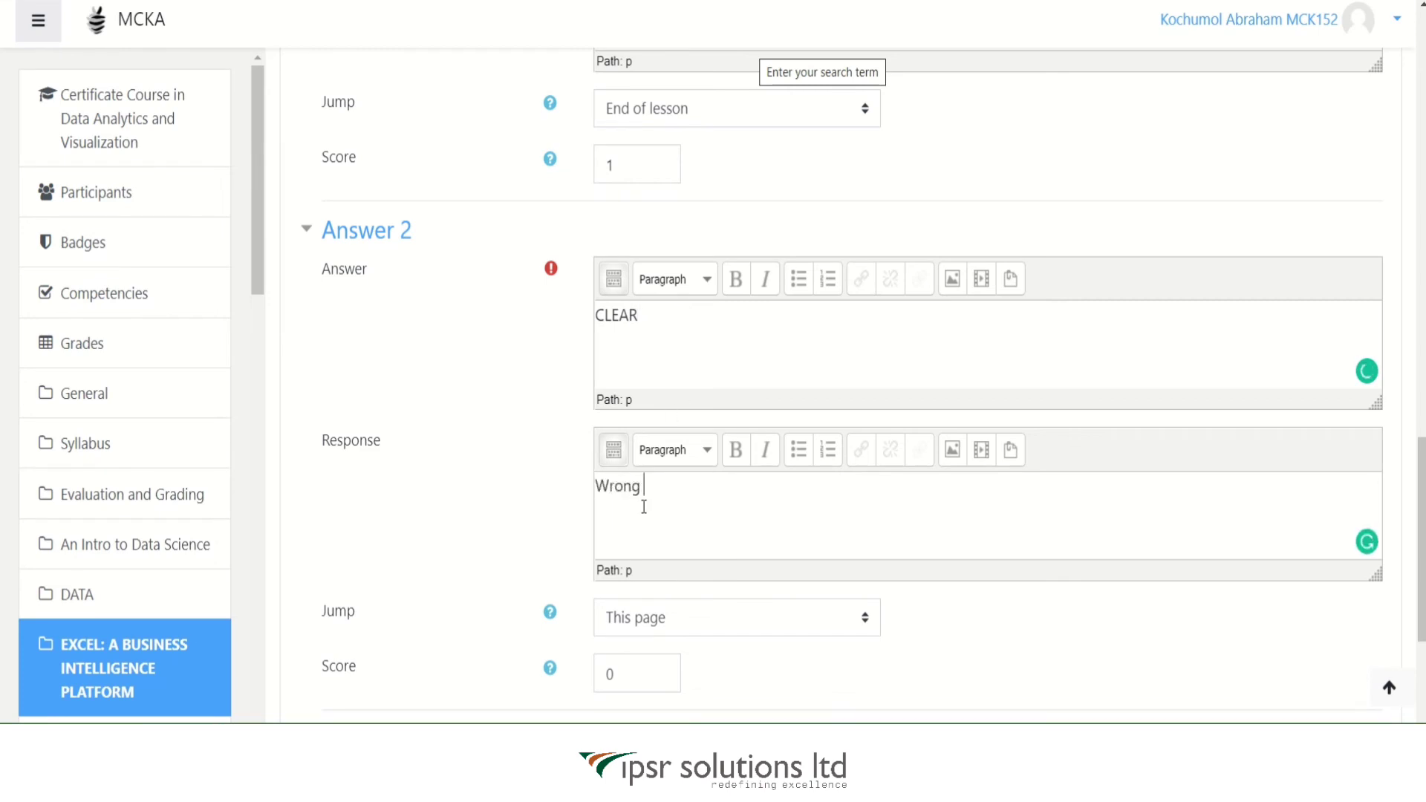
pyautogui.write('Answer')
# - Set Answer 2's jump to Remove Duplicates, keeping its score at 0, and save the question page
pyautogui.click(726, 618)
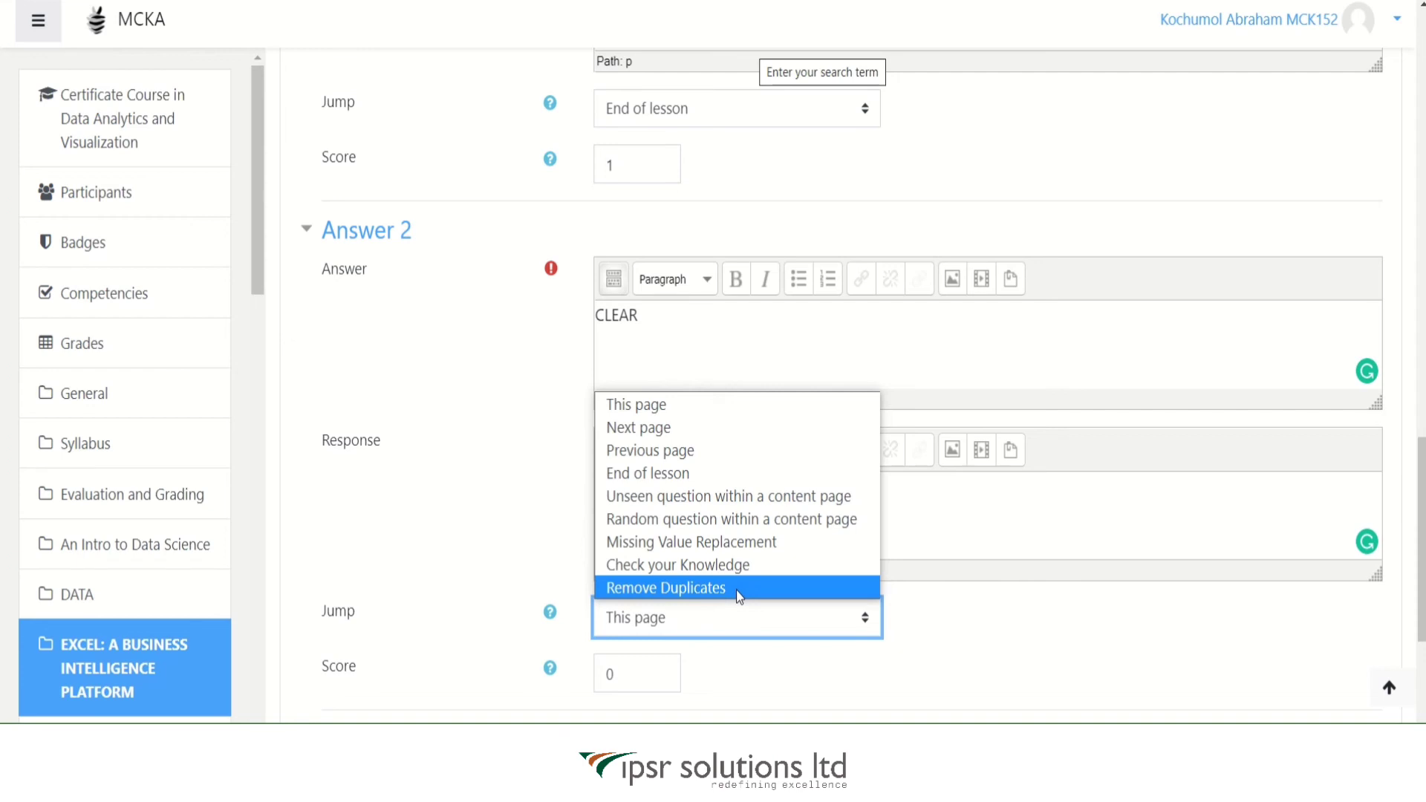
pyautogui.click(735, 589)
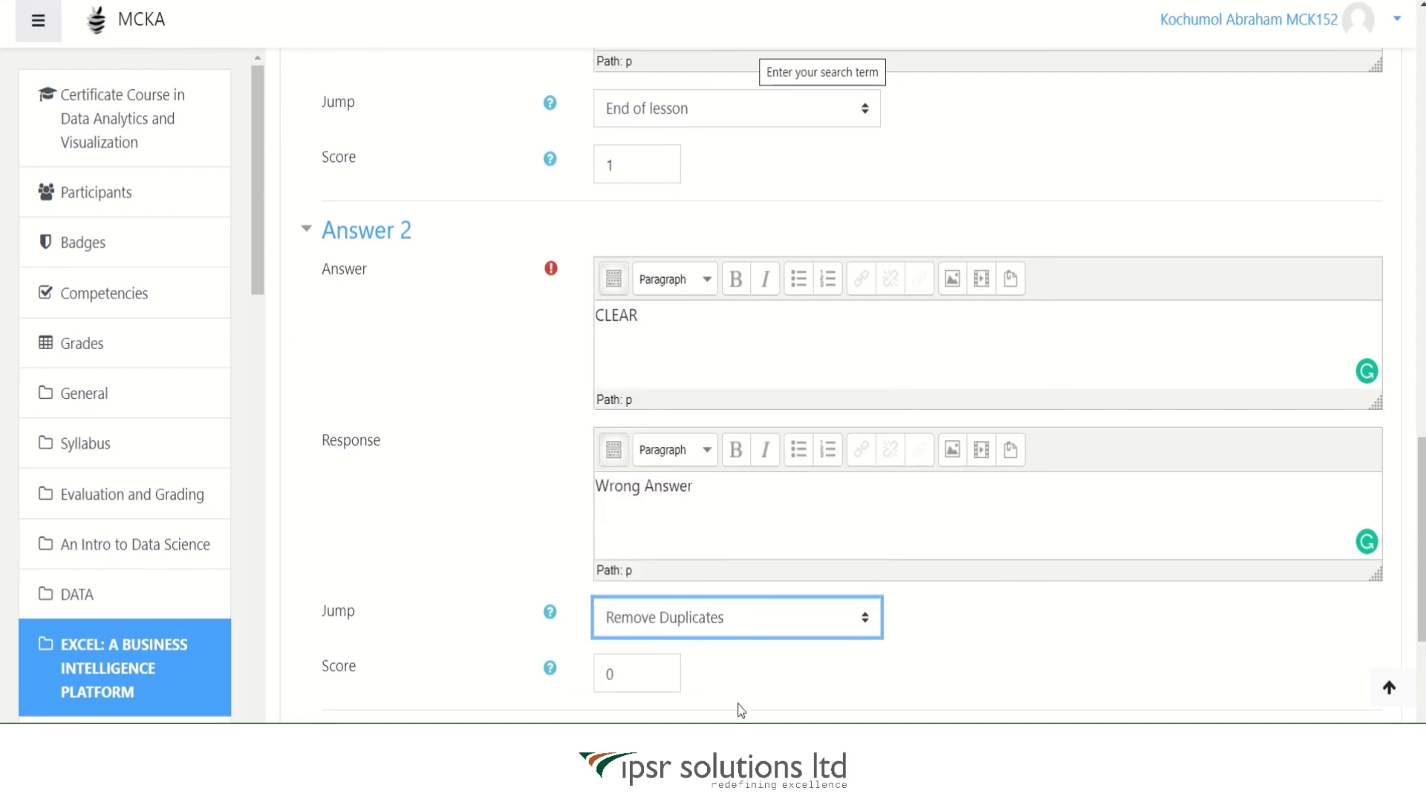
pyautogui.scroll(-1, 908, 640)
pyautogui.scroll(-3, 908, 640)
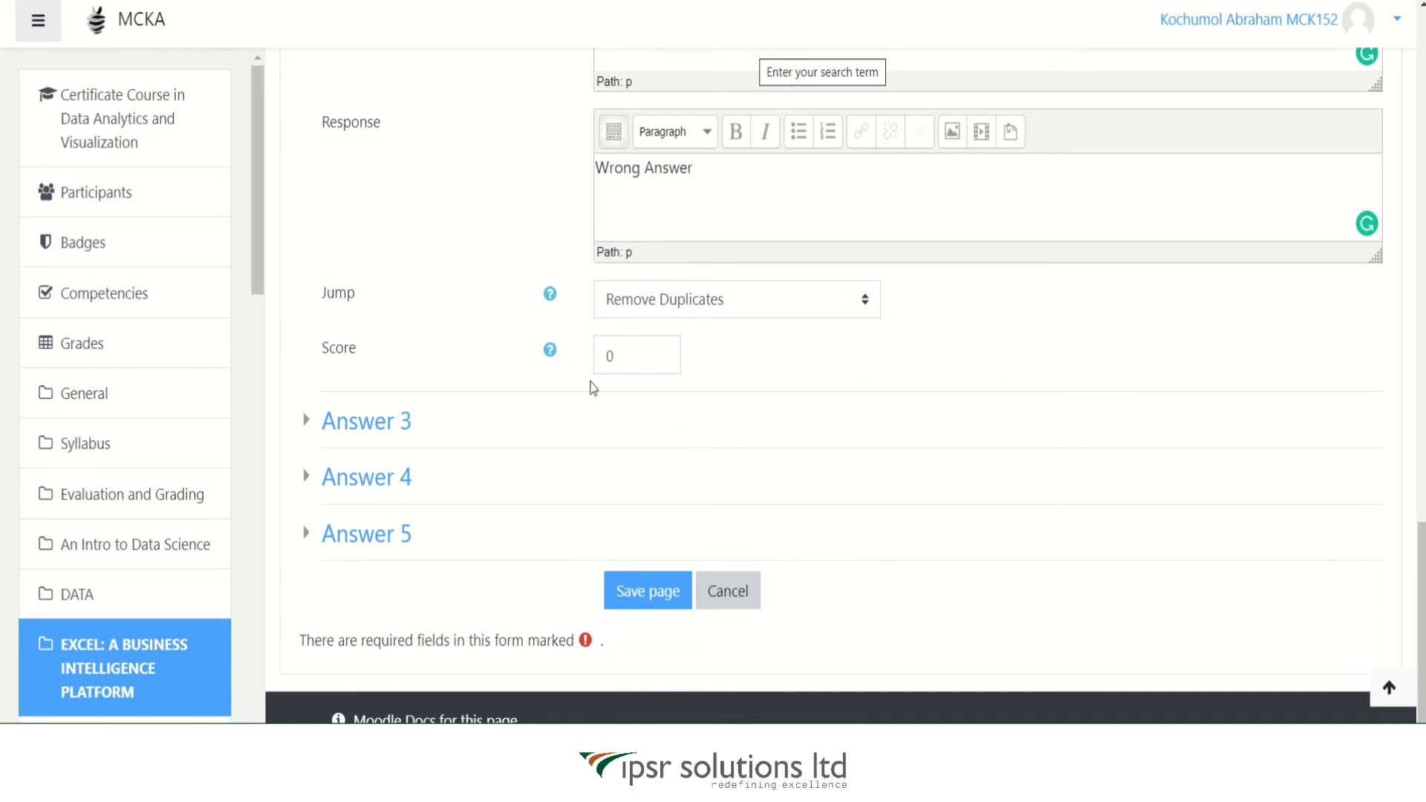
pyautogui.click(669, 600)
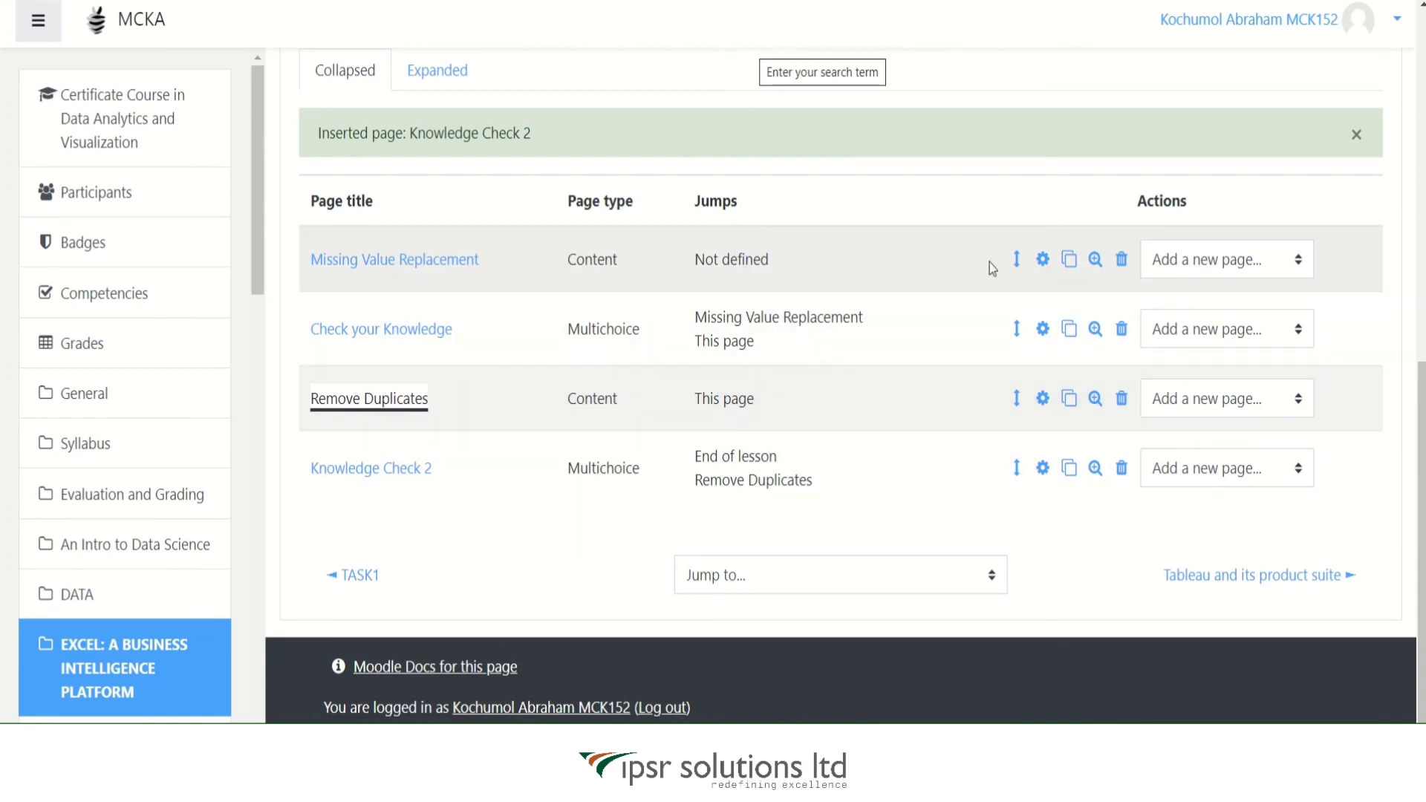
# - Edit the Missing Value Replacement page to set its Content 1 jump to Check your Knowledge, and save the page
pyautogui.click(1042, 260)
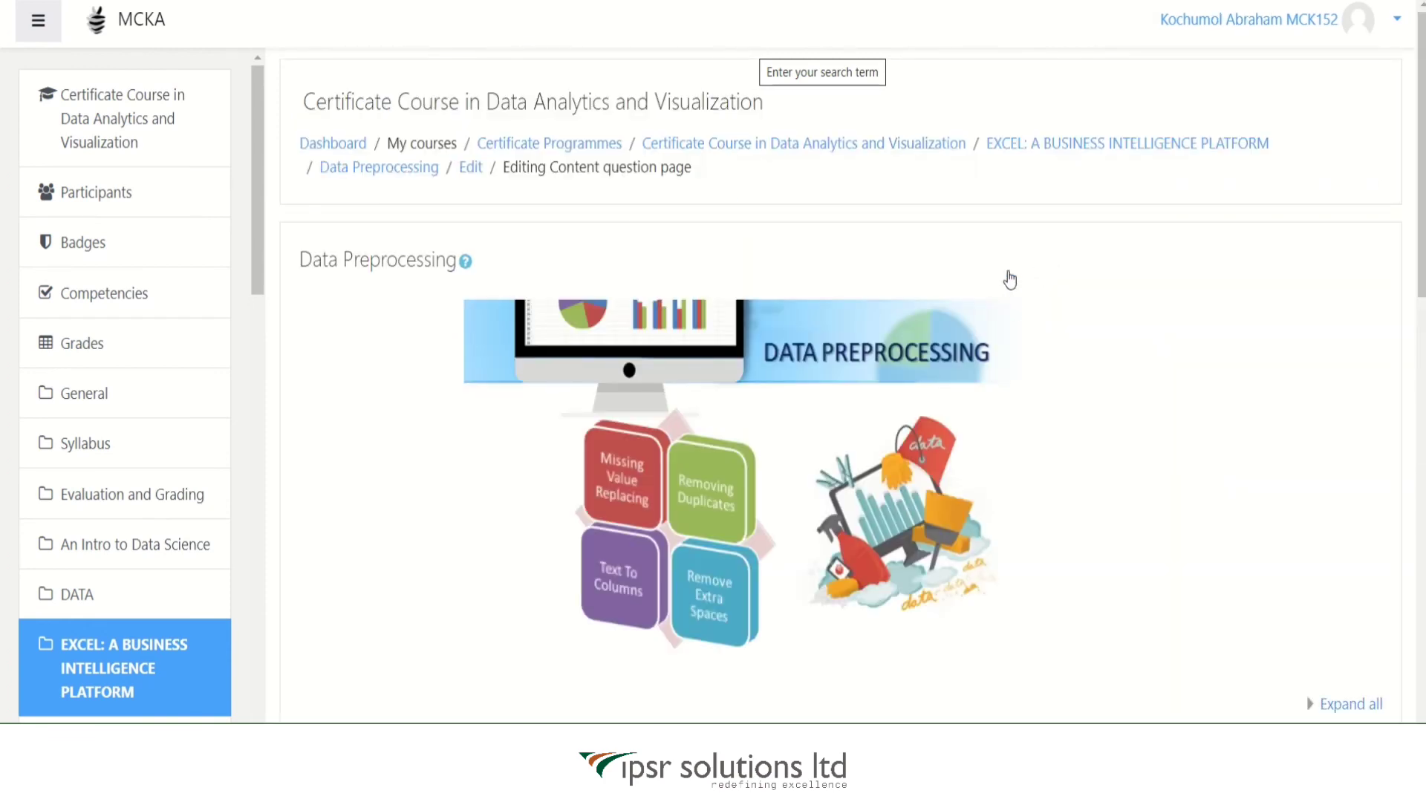
pyautogui.scroll(-8, 1260, 356)
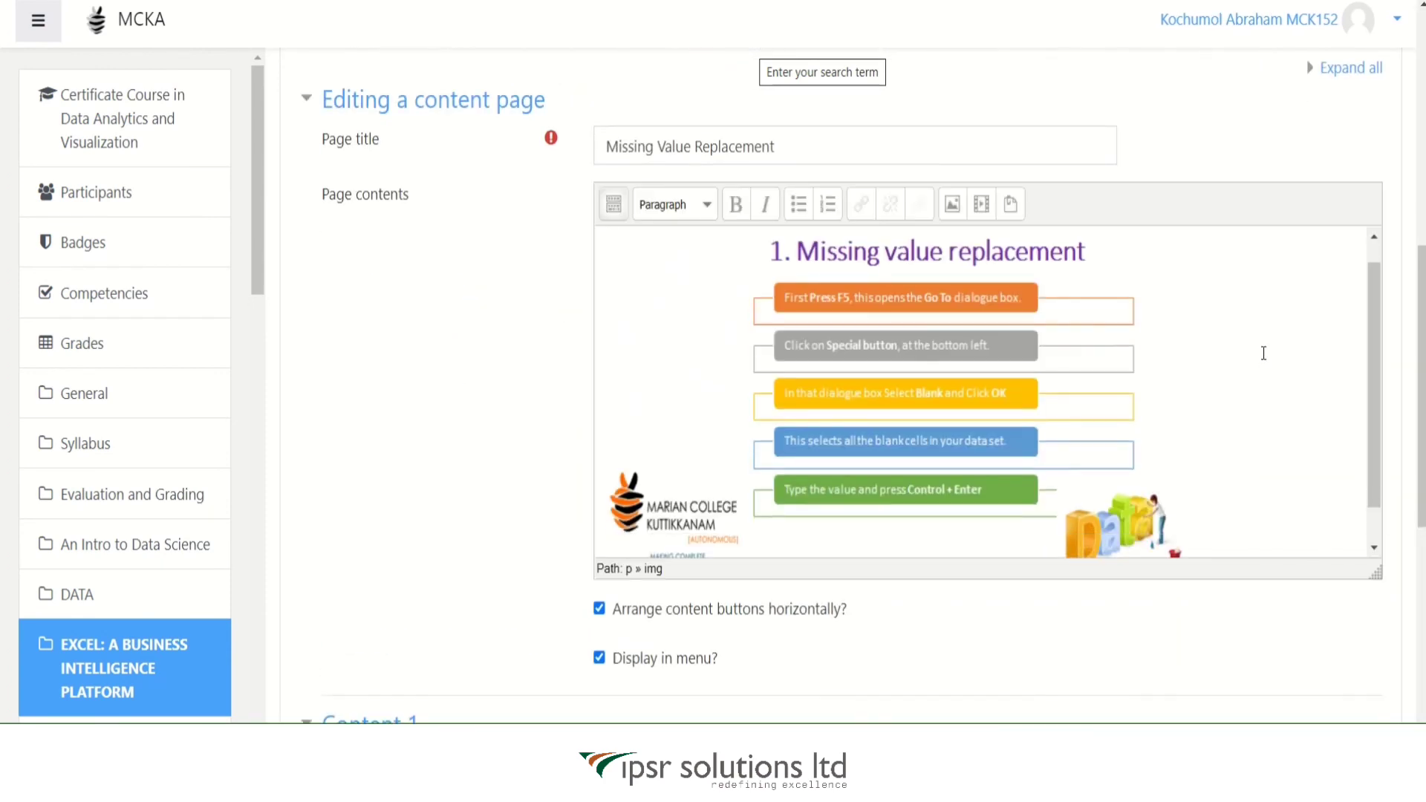
pyautogui.scroll(-2, 1263, 355)
pyautogui.scroll(-7, 1411, 559)
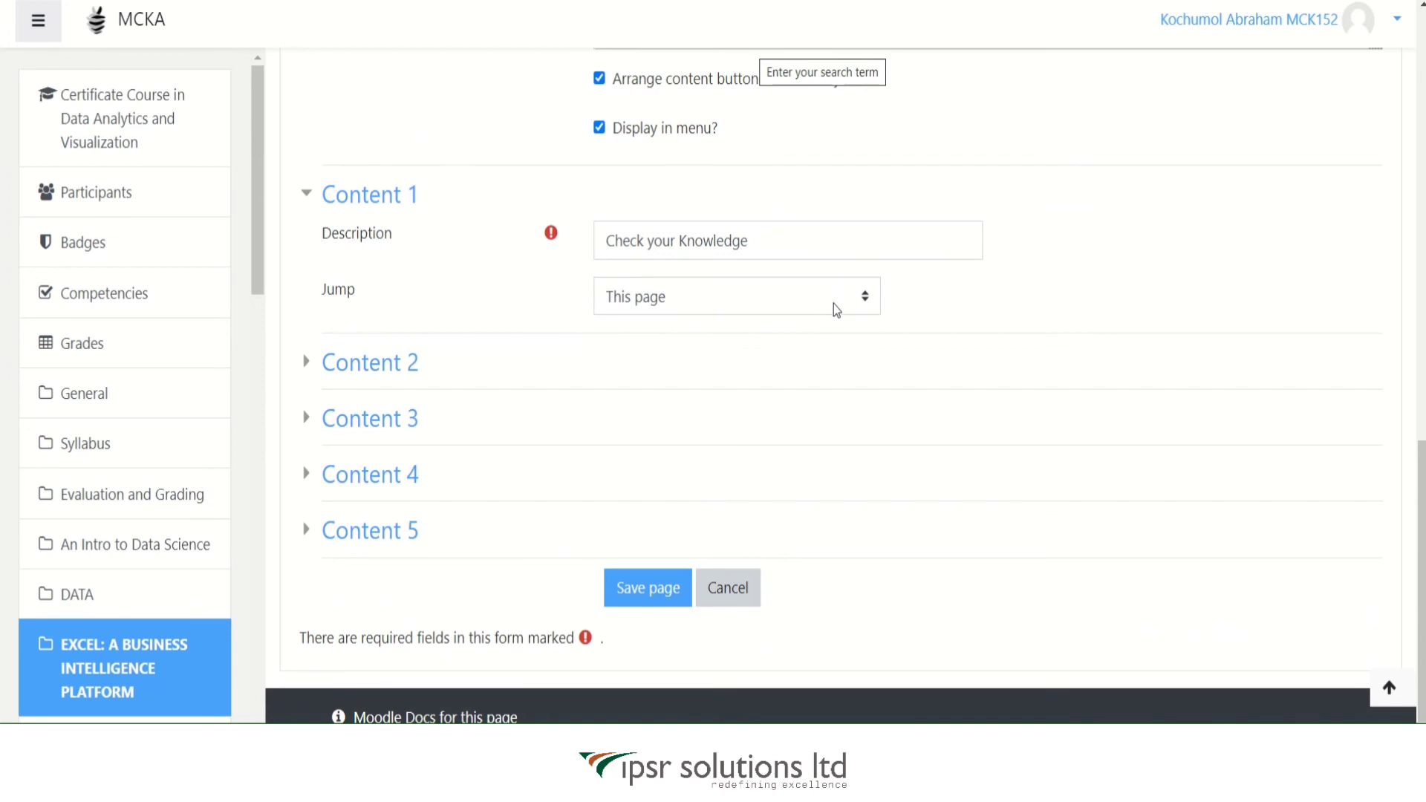
pyautogui.click(834, 304)
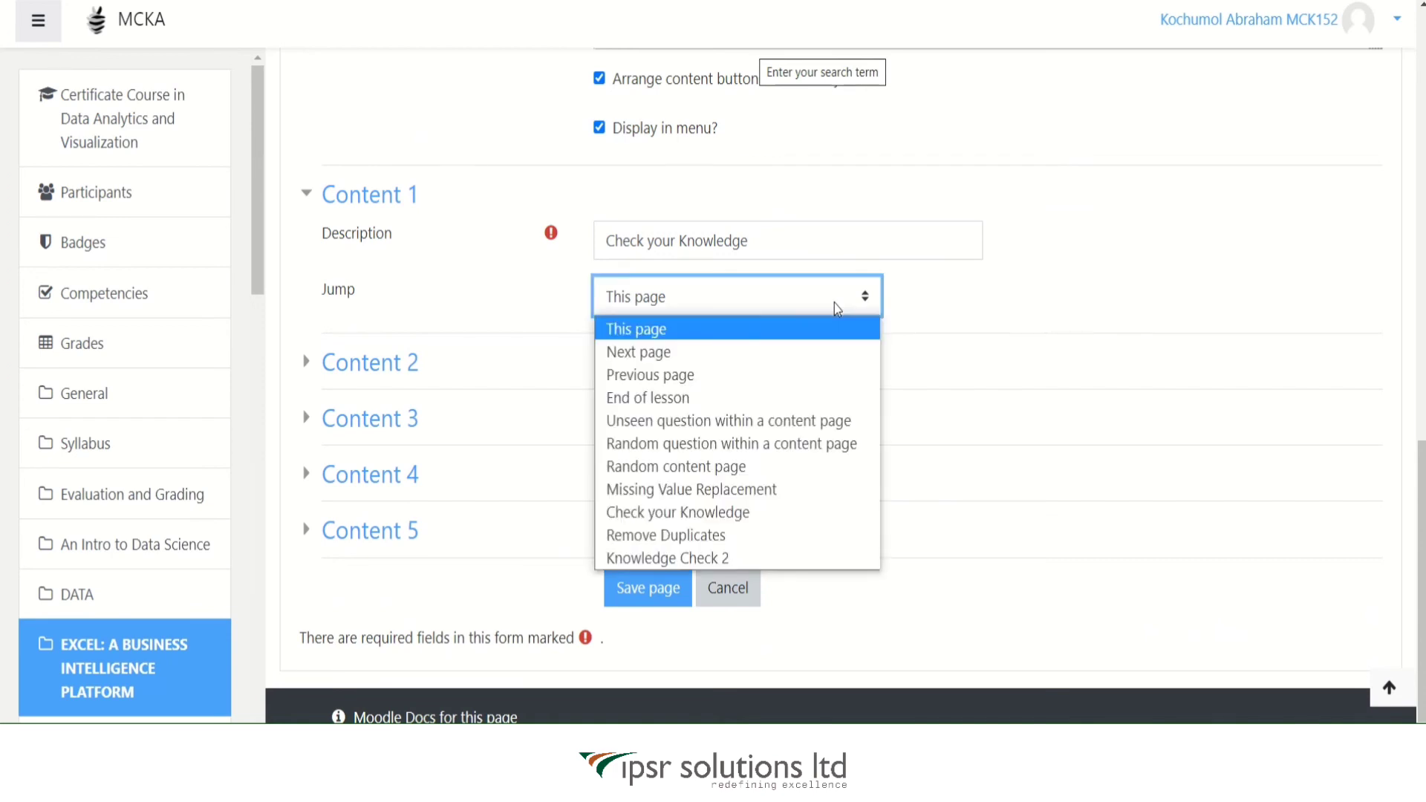
pyautogui.click(701, 517)
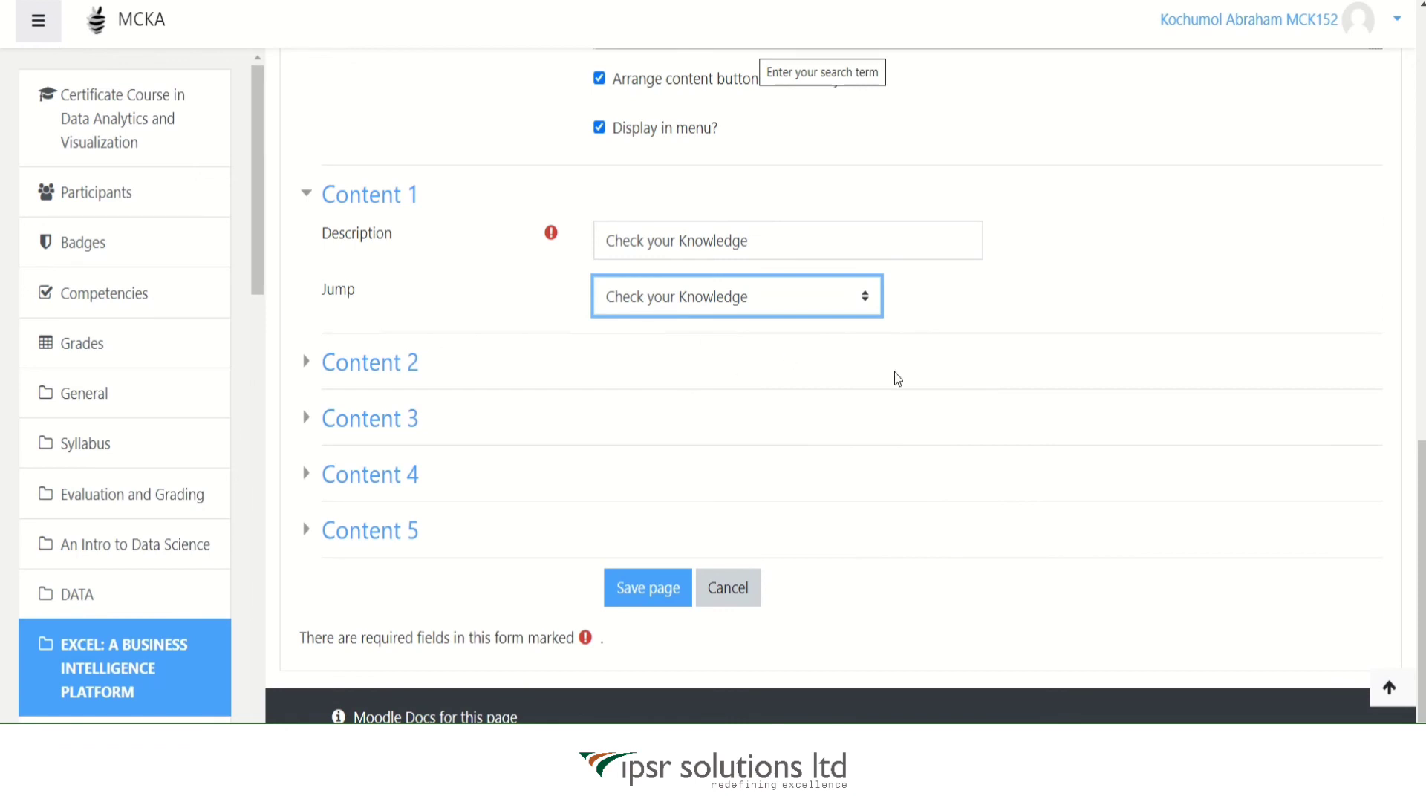
pyautogui.click(659, 585)
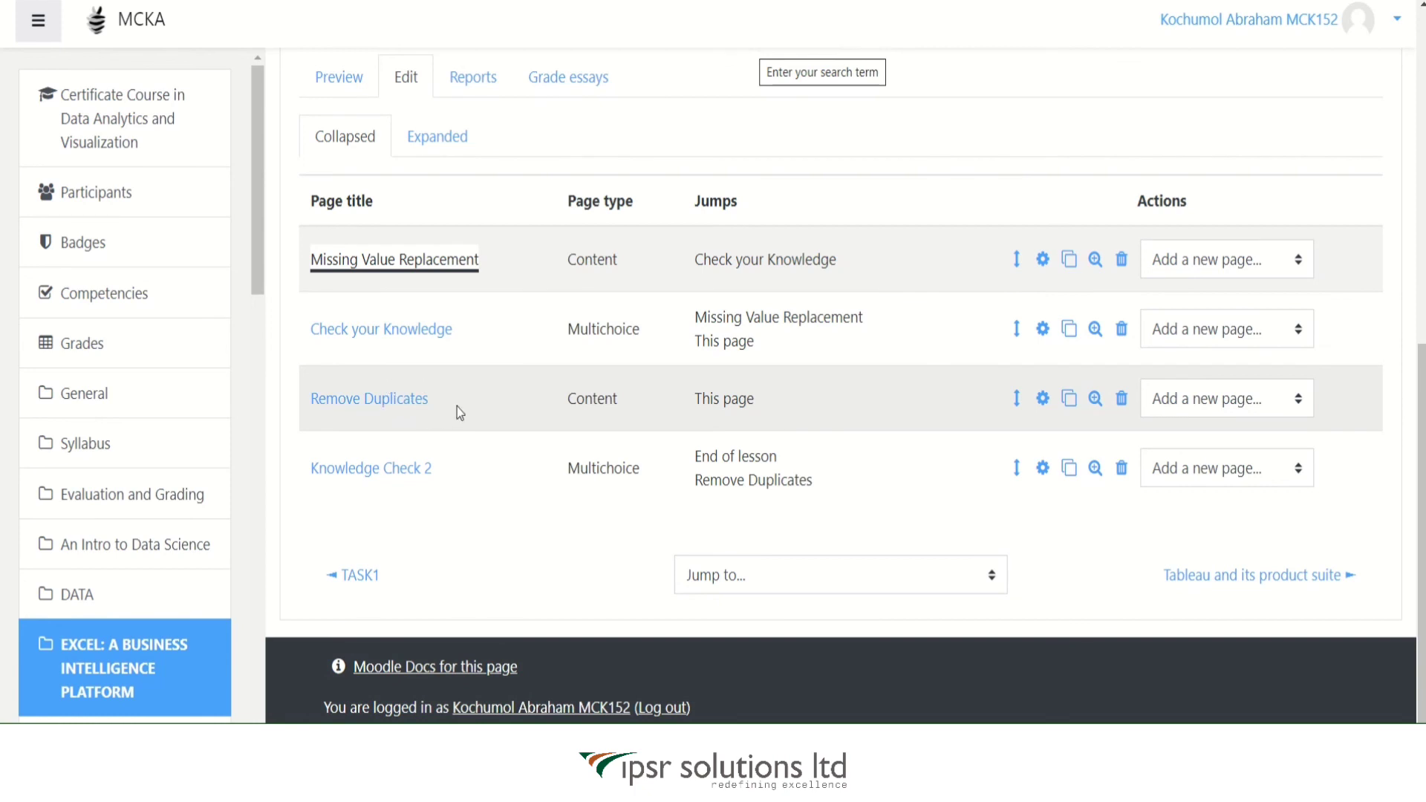
# - Edit the Check your Knowledge question page to set Answer 2's jump to Remove Duplicates, and save the page
pyautogui.click(1043, 331)
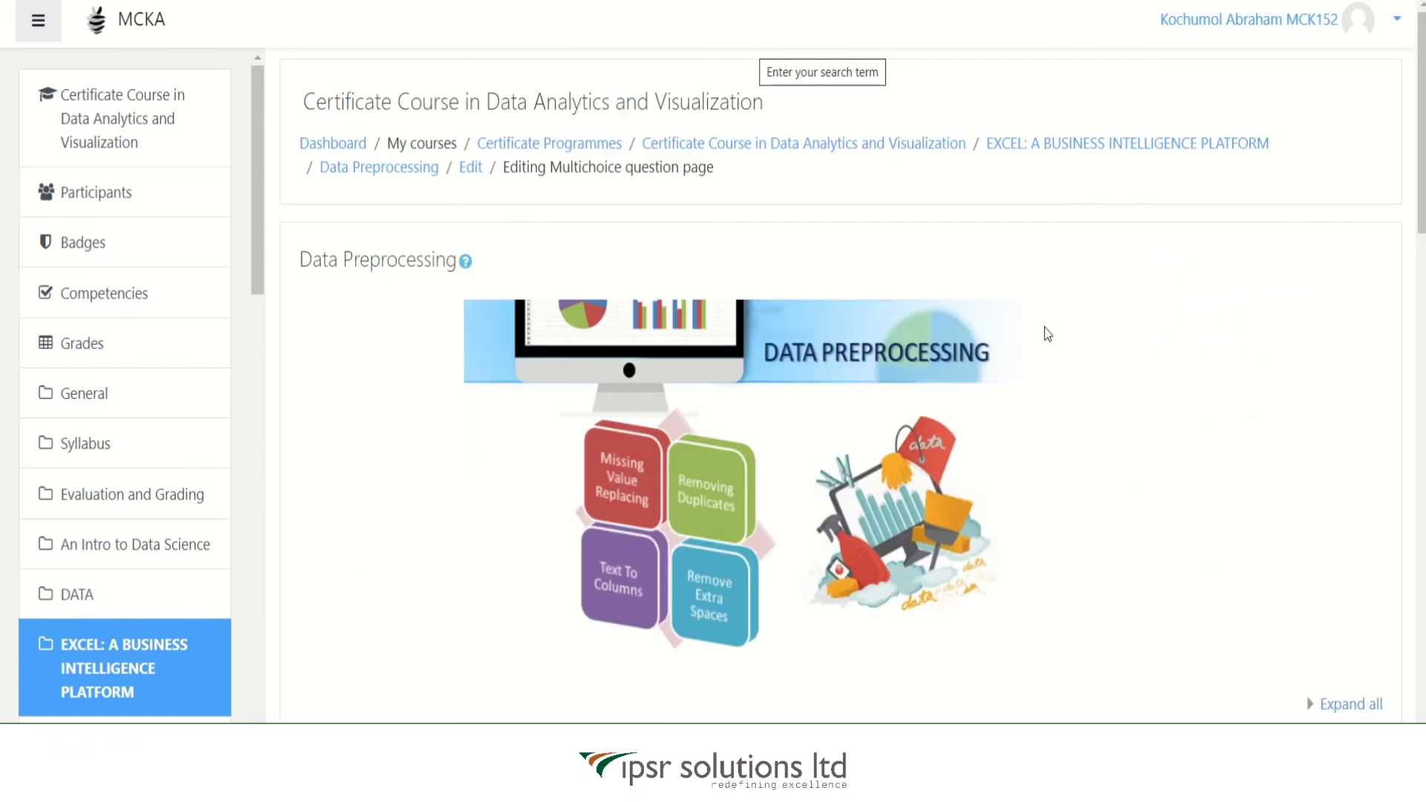
pyautogui.scroll(-10, 1397, 444)
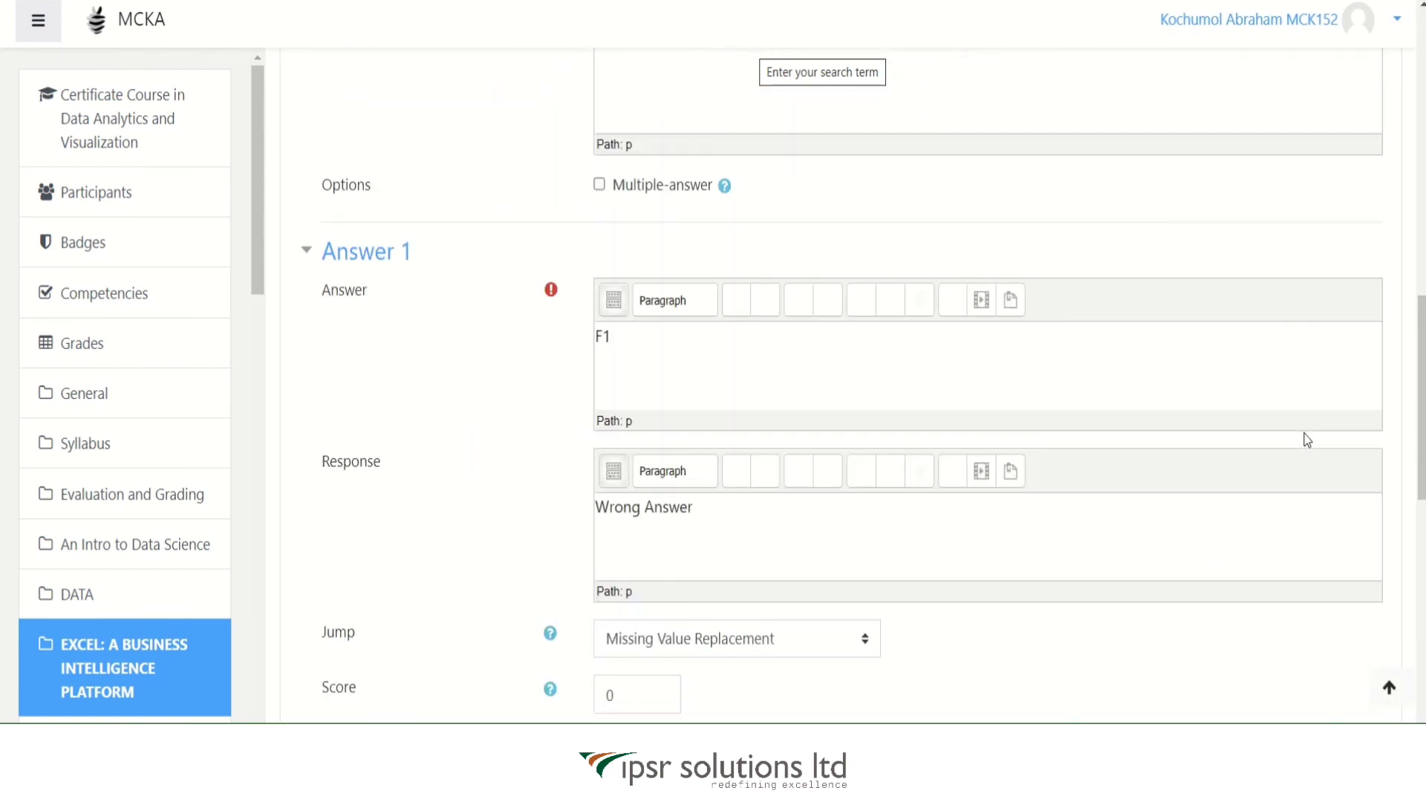
pyautogui.scroll(-7, 1307, 440)
pyautogui.scroll(-3, 1309, 441)
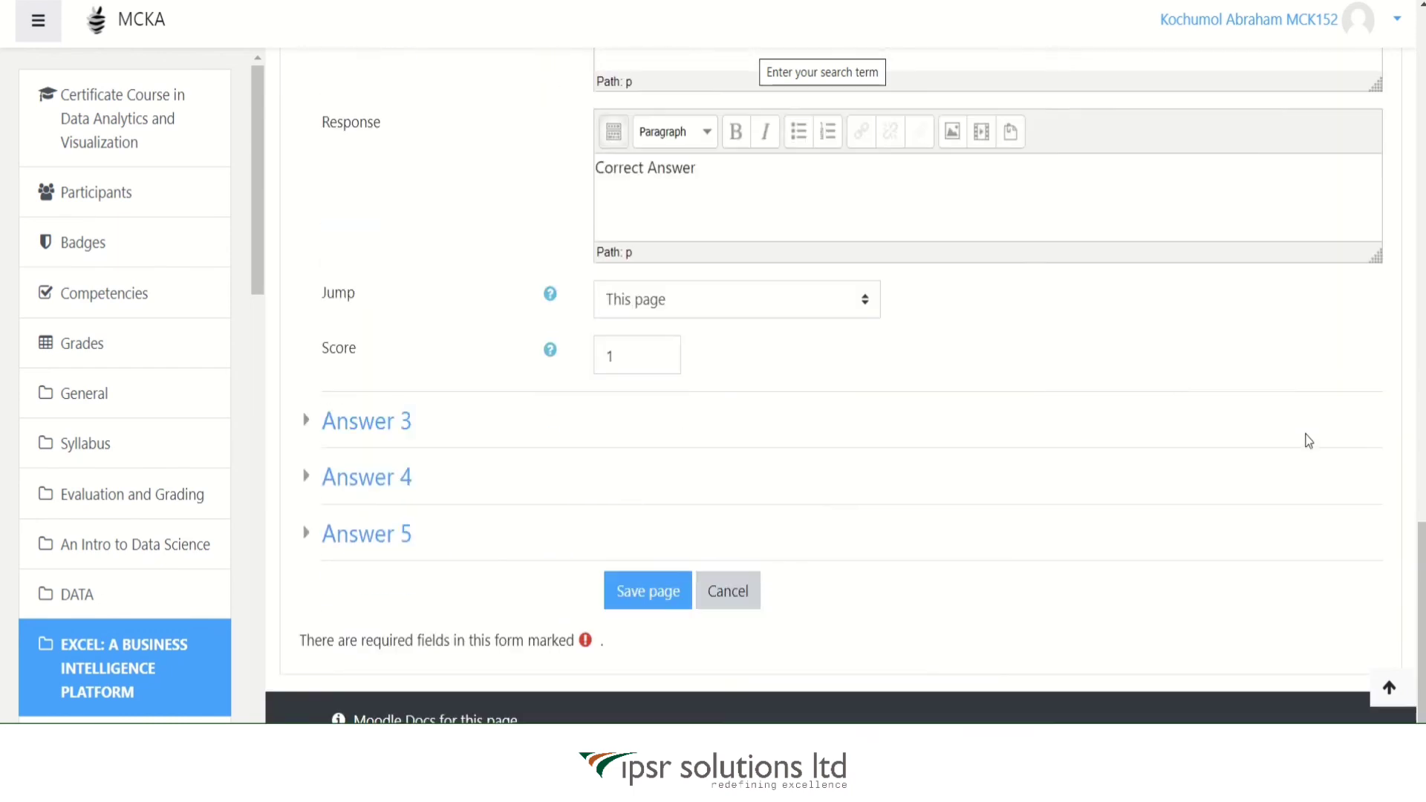
pyautogui.click(865, 303)
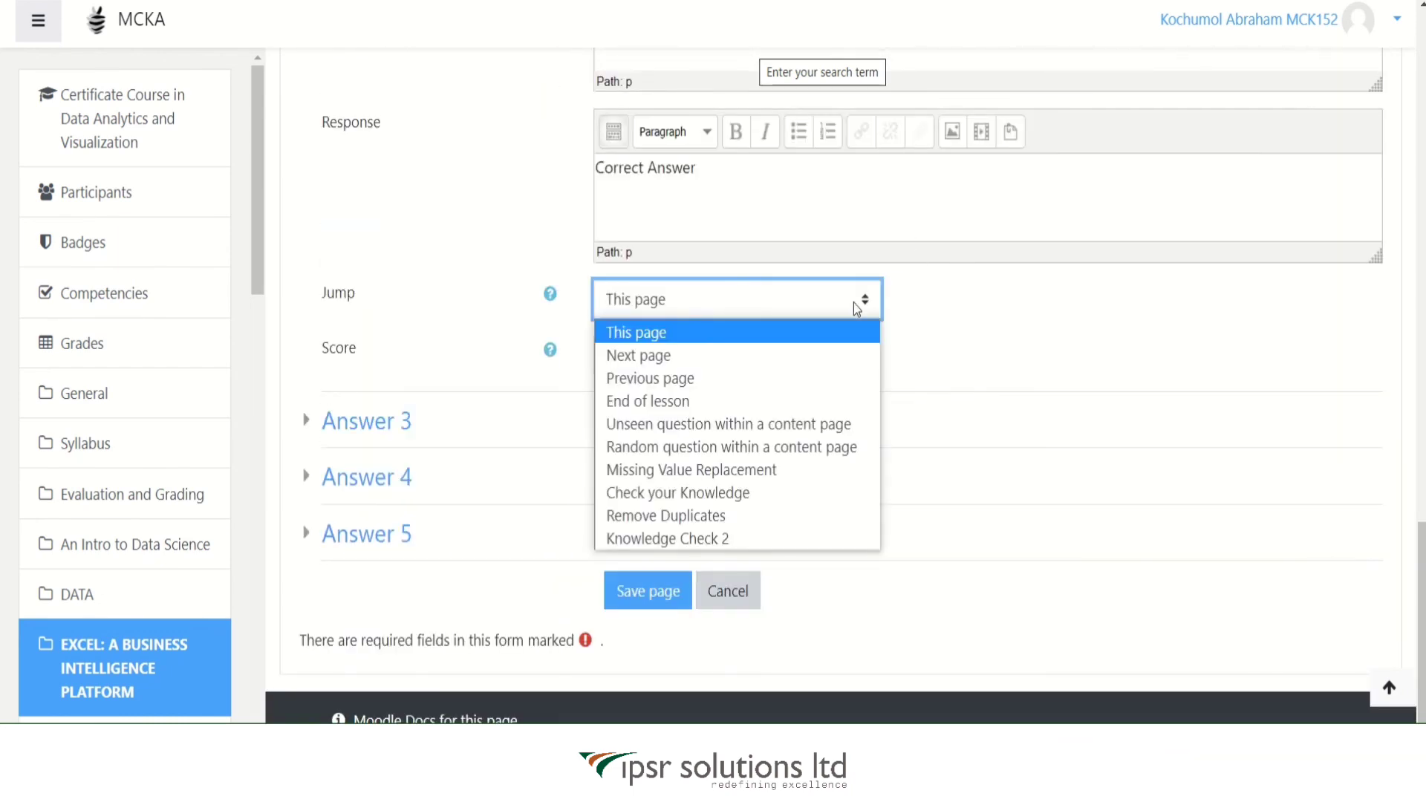
pyautogui.click(706, 520)
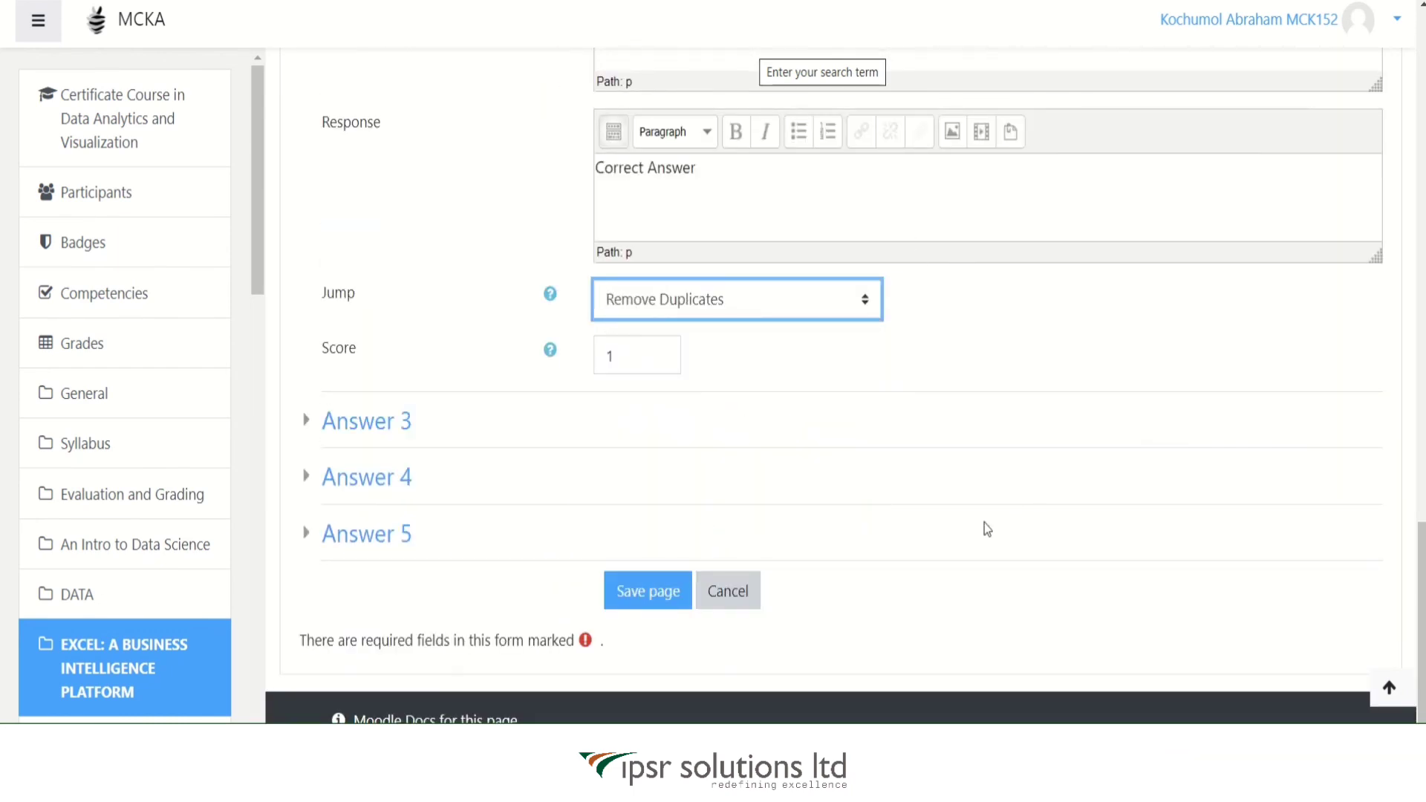
pyautogui.click(638, 602)
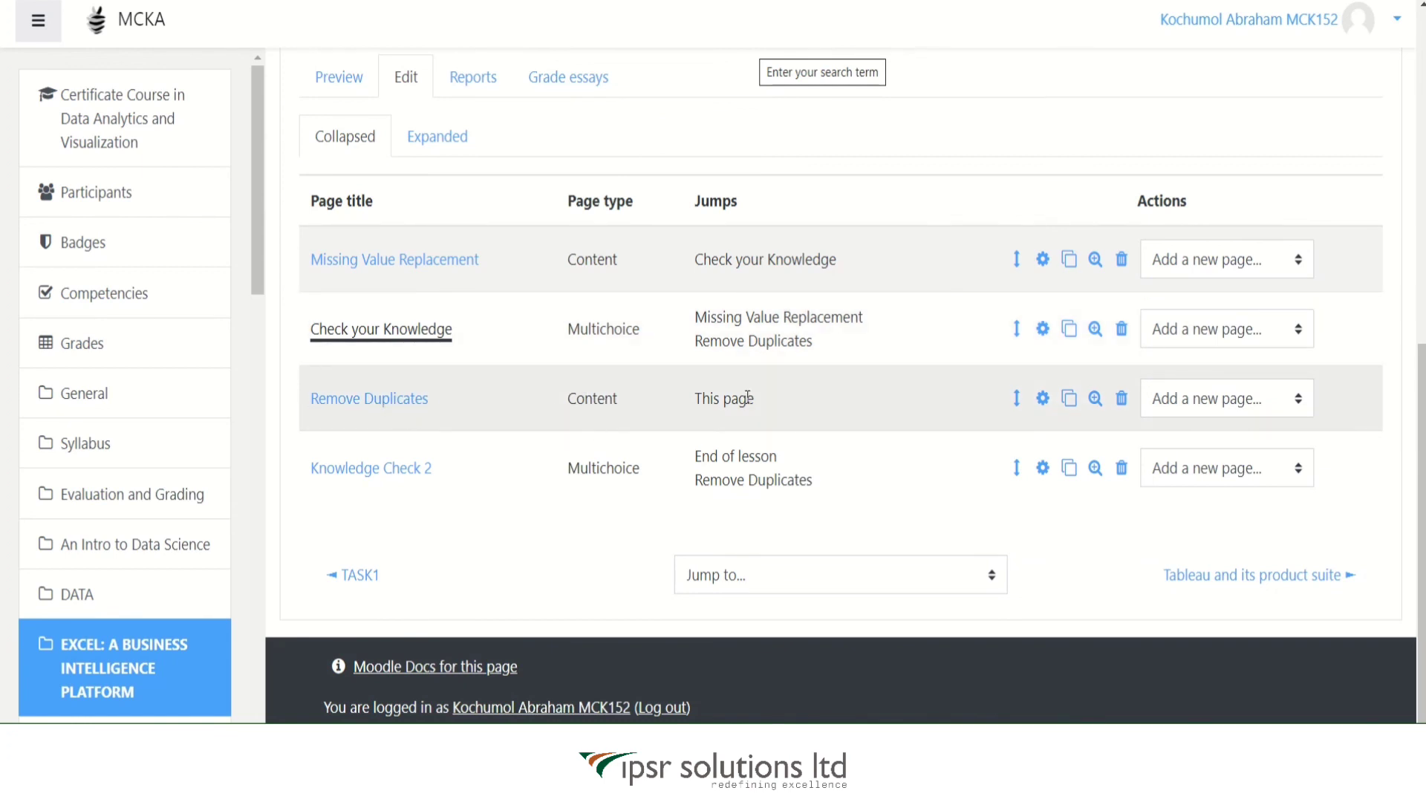
# - Edit the Remove Duplicates content page to set its Content 1 jump to Knowledge Check 2, and save the page
pyautogui.click(1044, 401)
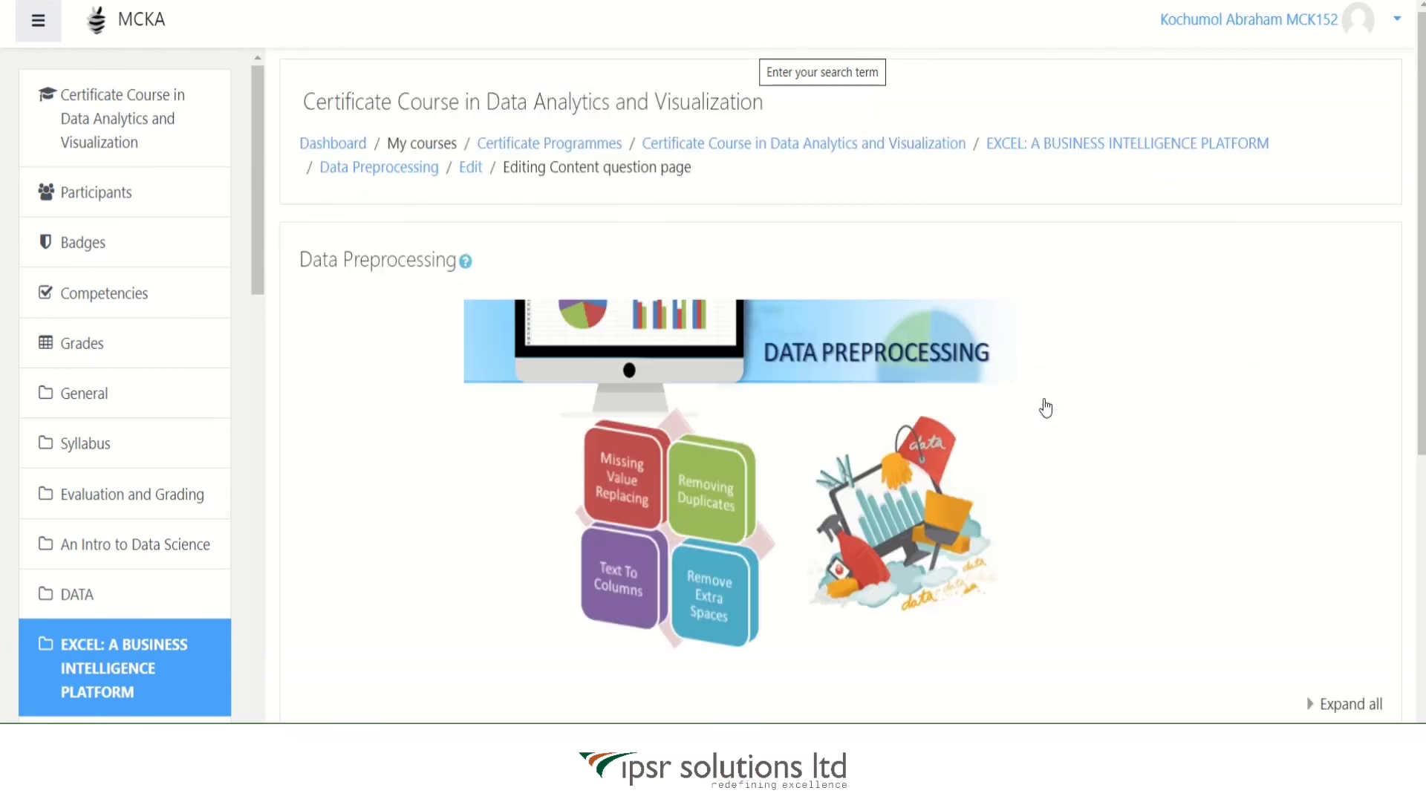
pyautogui.scroll(-6, 1186, 439)
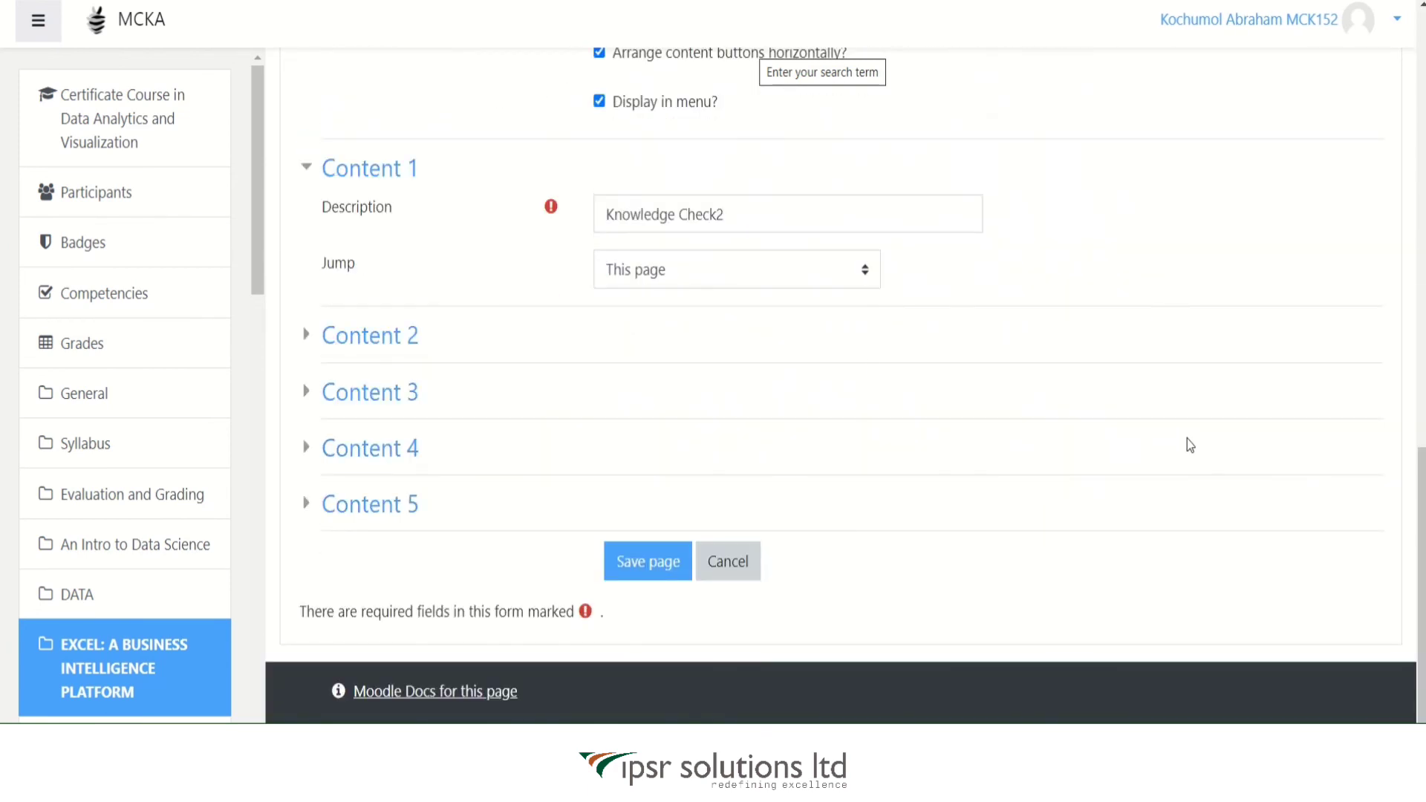
pyautogui.click(734, 306)
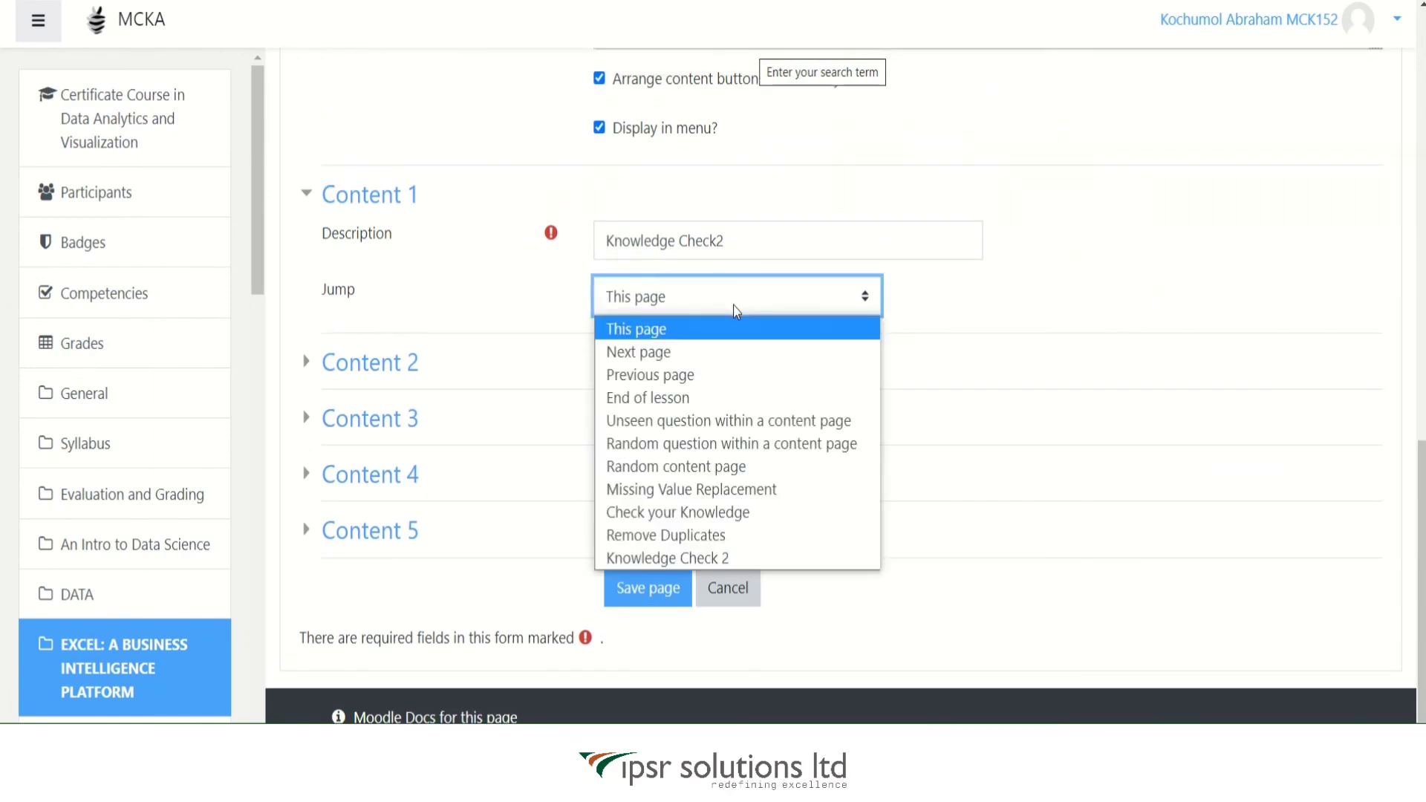
pyautogui.click(710, 559)
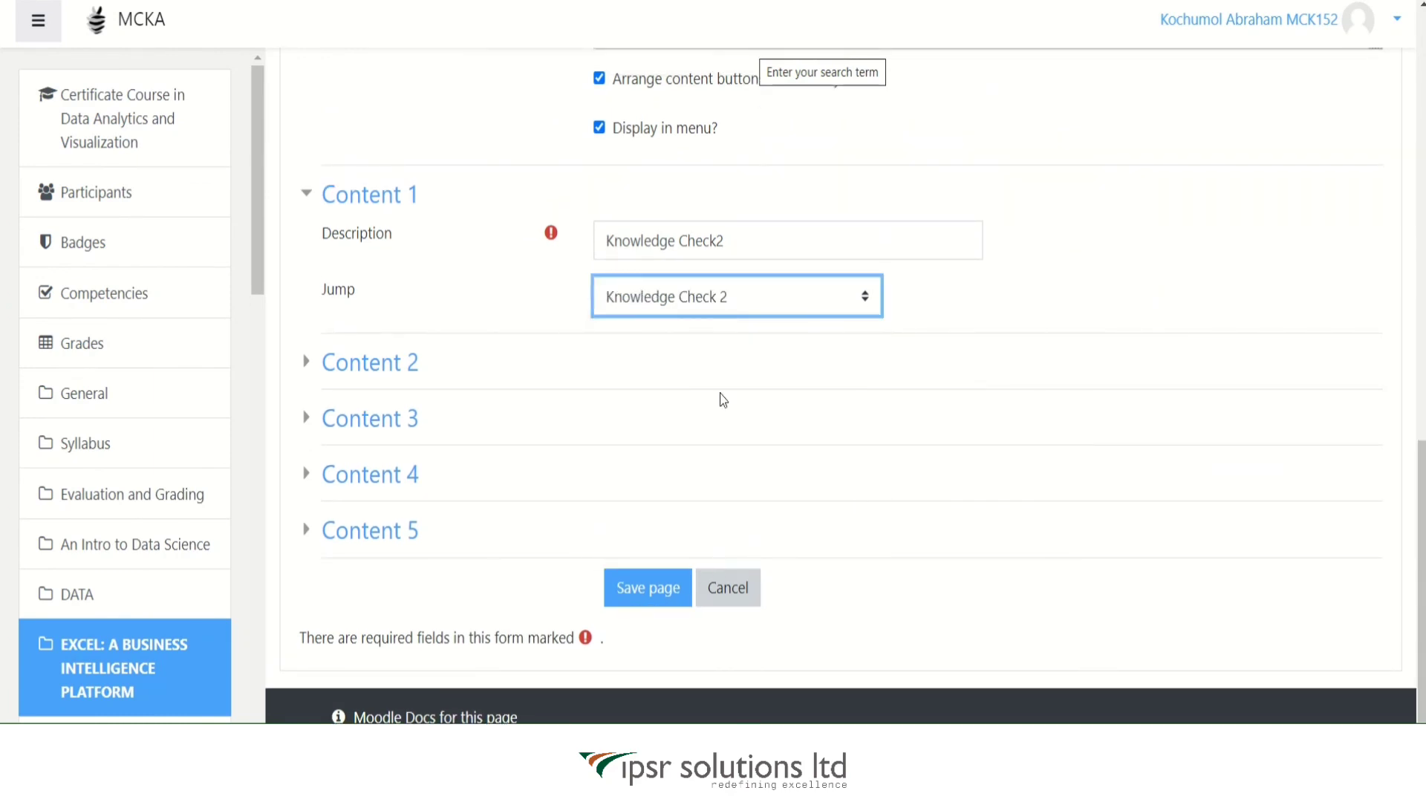
pyautogui.click(655, 591)
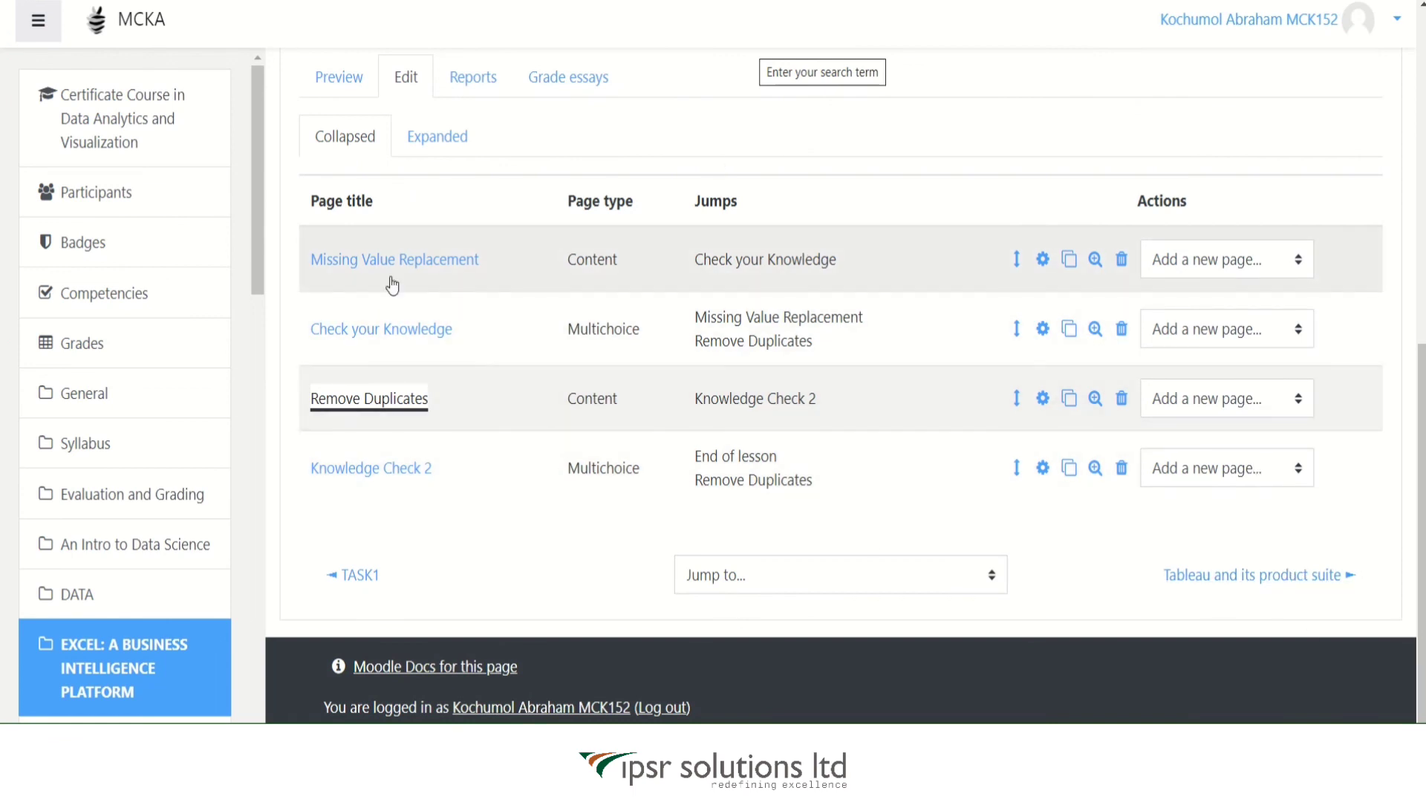
# - Preview the lesson from its first page instead of the last page seen, and review the Missing Value Replacement slide
pyautogui.click(331, 84)
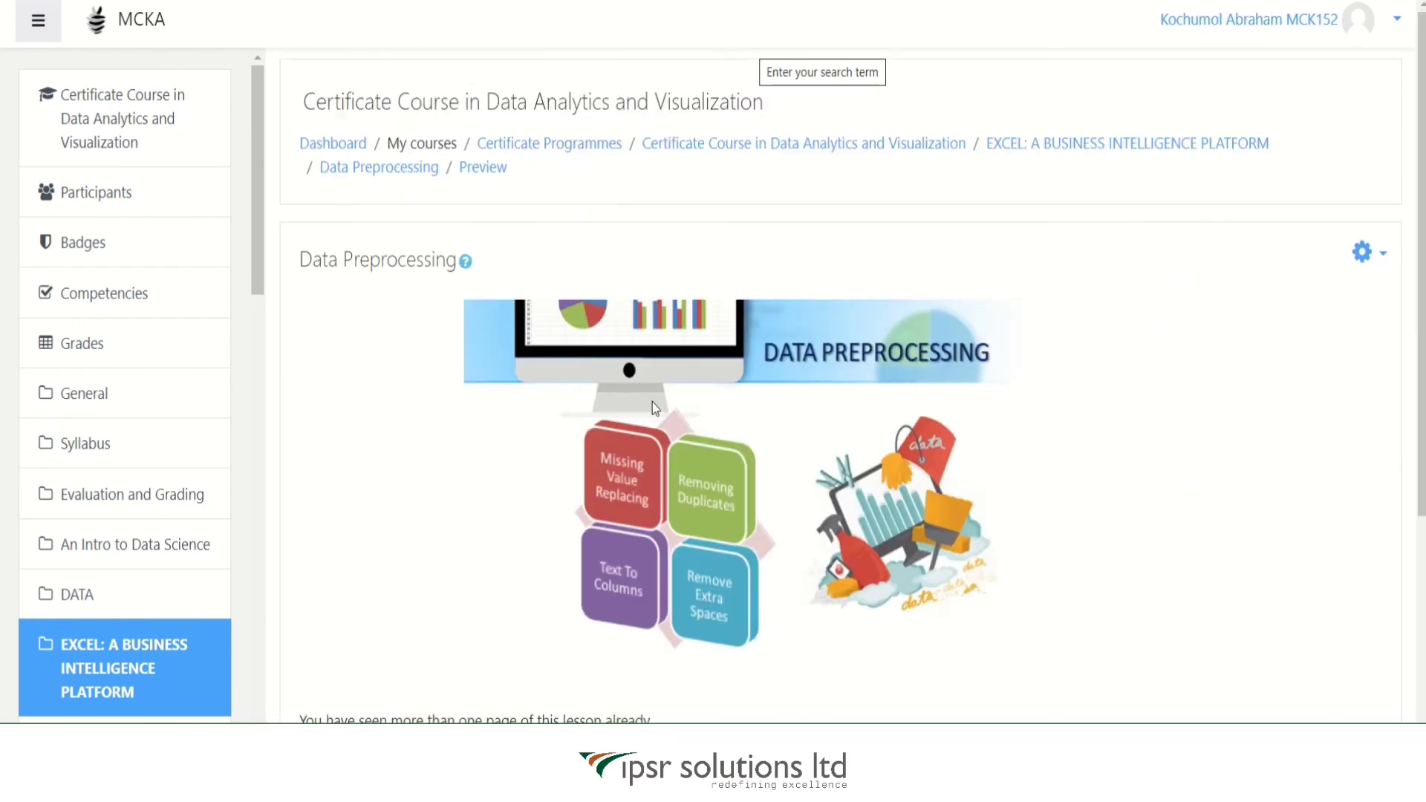
pyautogui.scroll(-5, 675, 257)
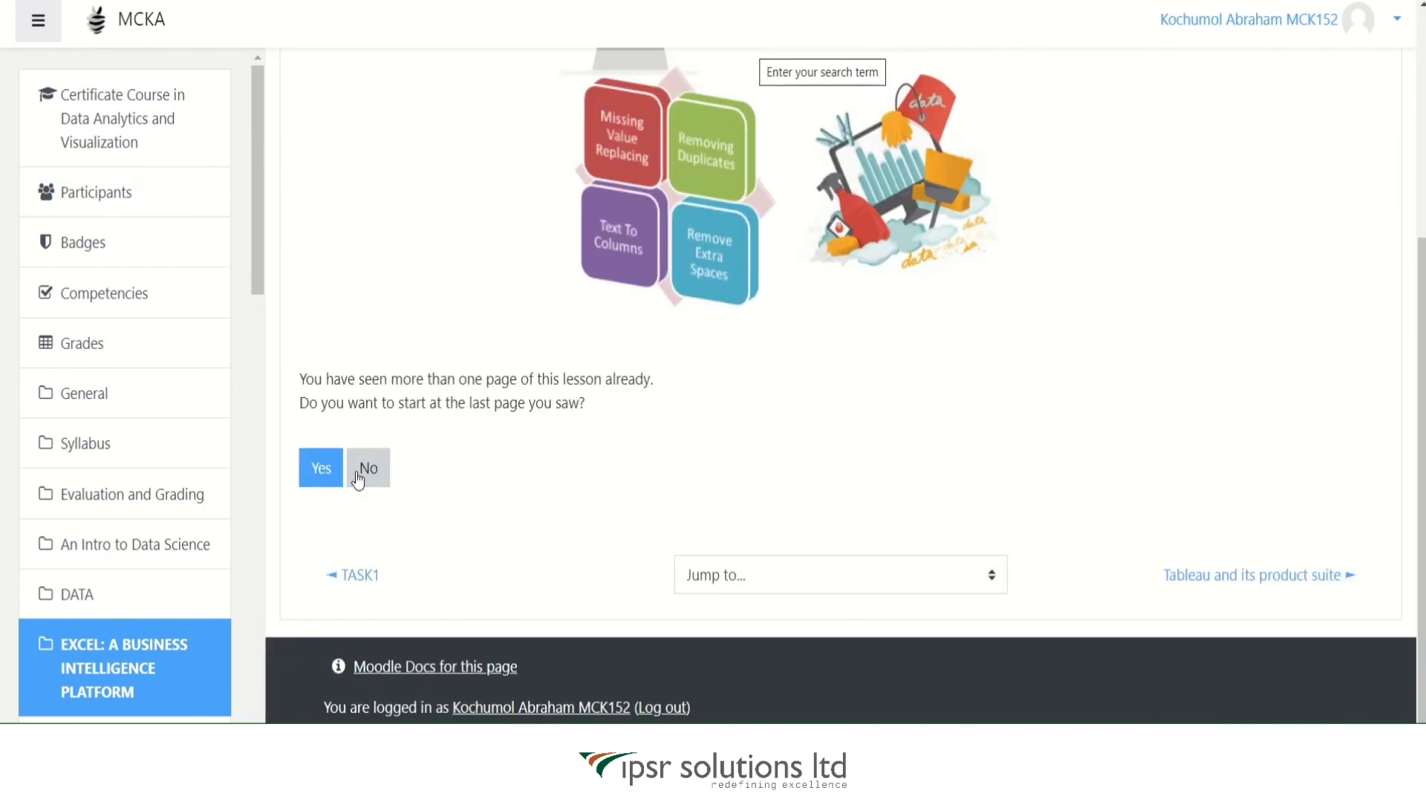
pyautogui.click(367, 468)
pyautogui.scroll(-3, 790, 415)
pyautogui.scroll(-5, 790, 415)
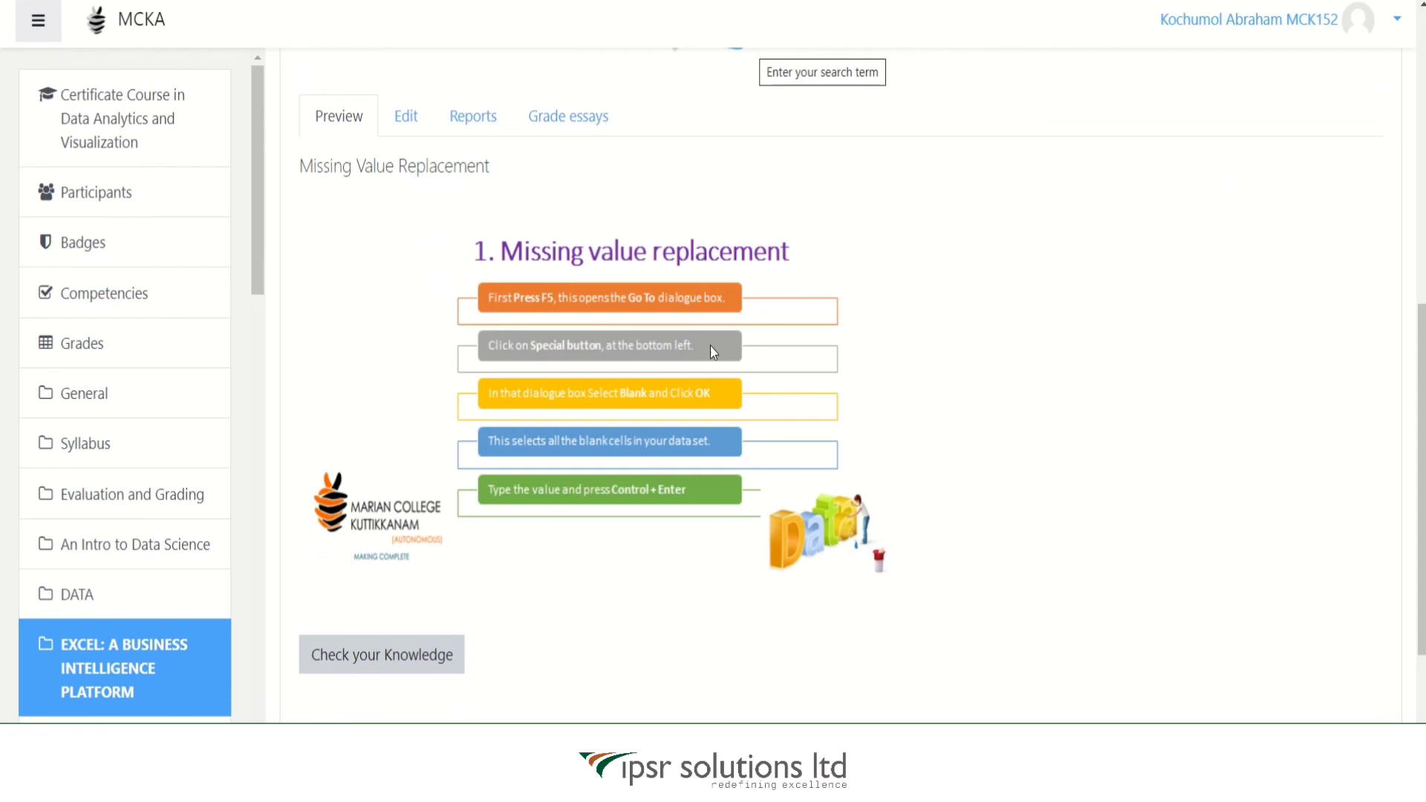
pyautogui.scroll(1, 754, 460)
pyautogui.scroll(6, 754, 461)
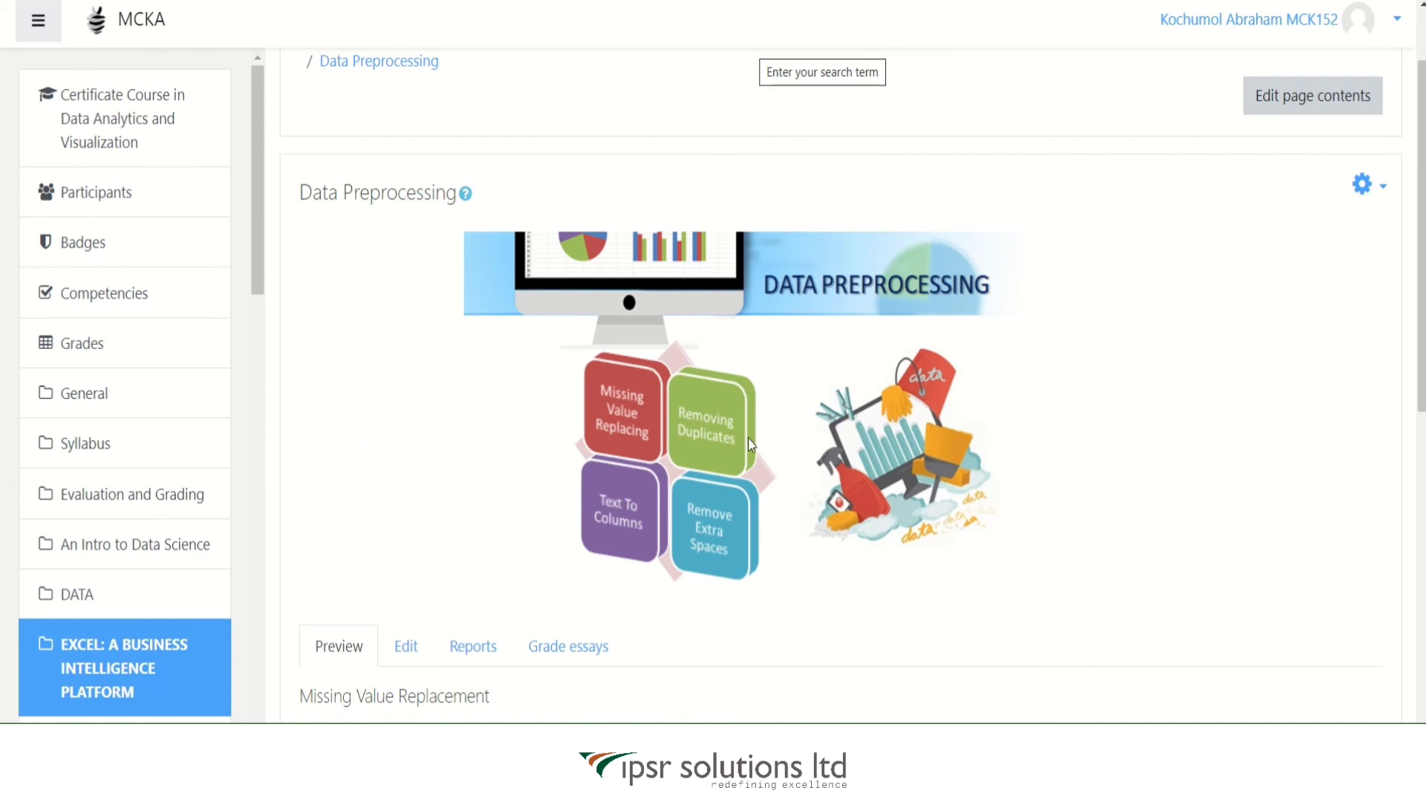
pyautogui.scroll(-7, 847, 450)
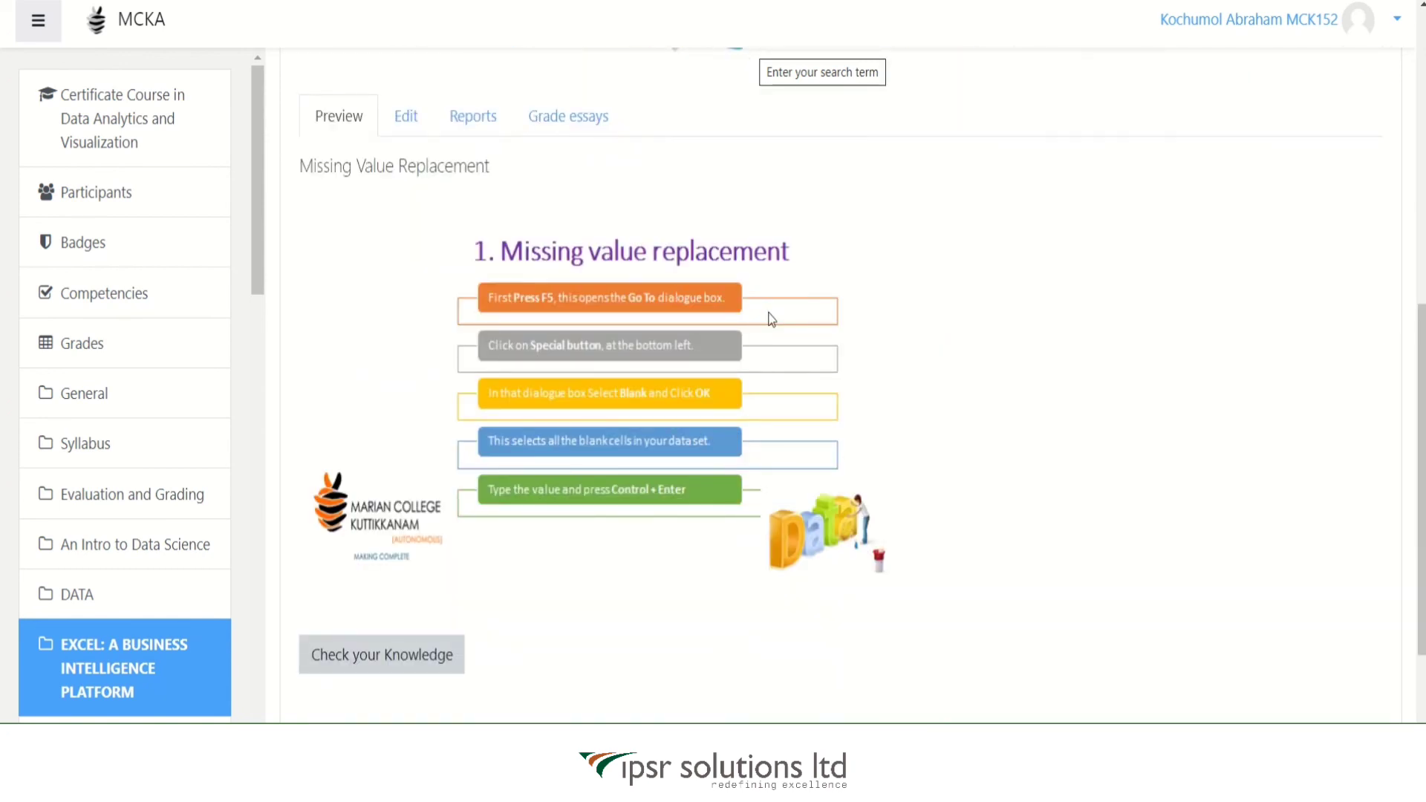
pyautogui.scroll(-3, 697, 538)
# - Go to the Check your Knowledge question in the preview, submit F5 as the answer, and continue past the response
pyautogui.click(364, 472)
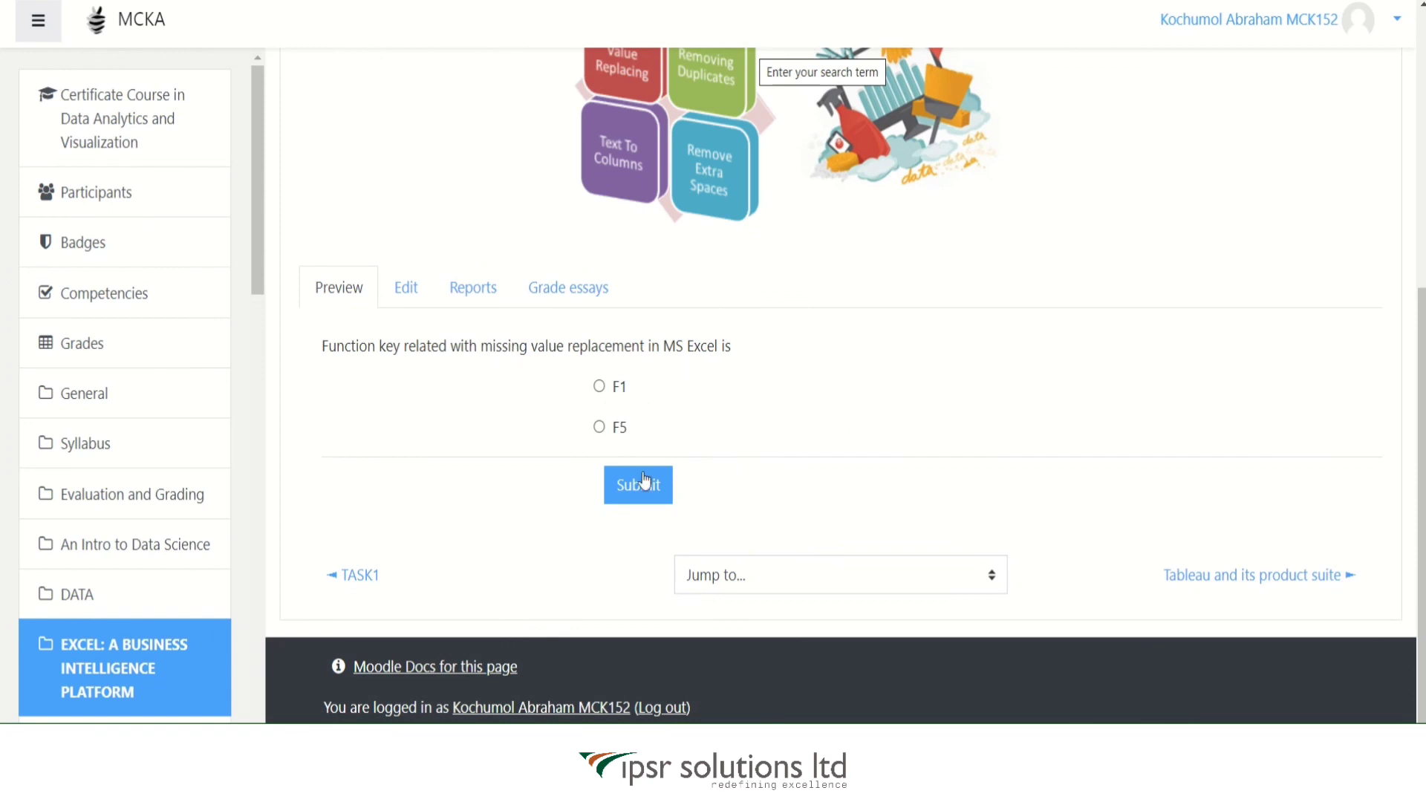
pyautogui.click(599, 427)
pyautogui.click(647, 503)
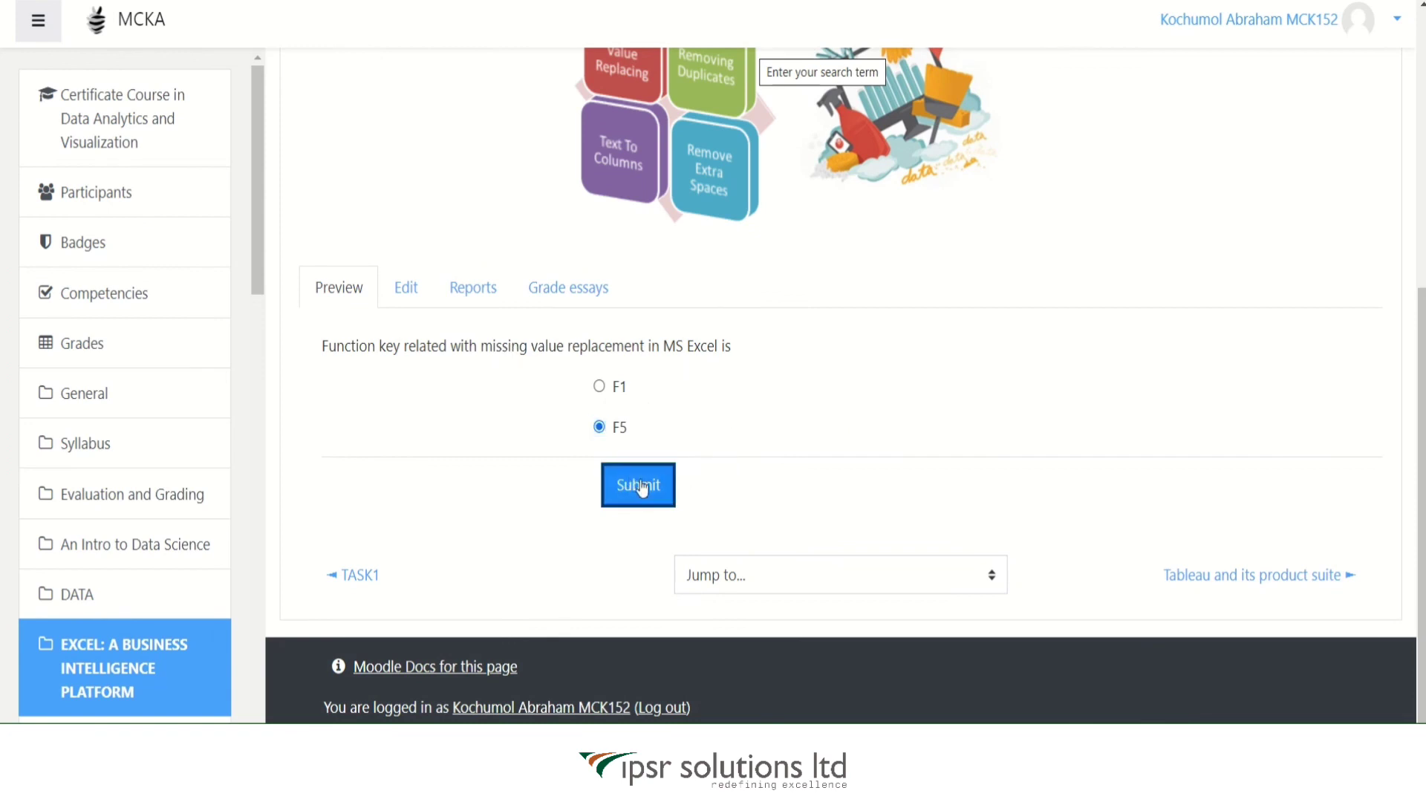
pyautogui.scroll(-8, 765, 508)
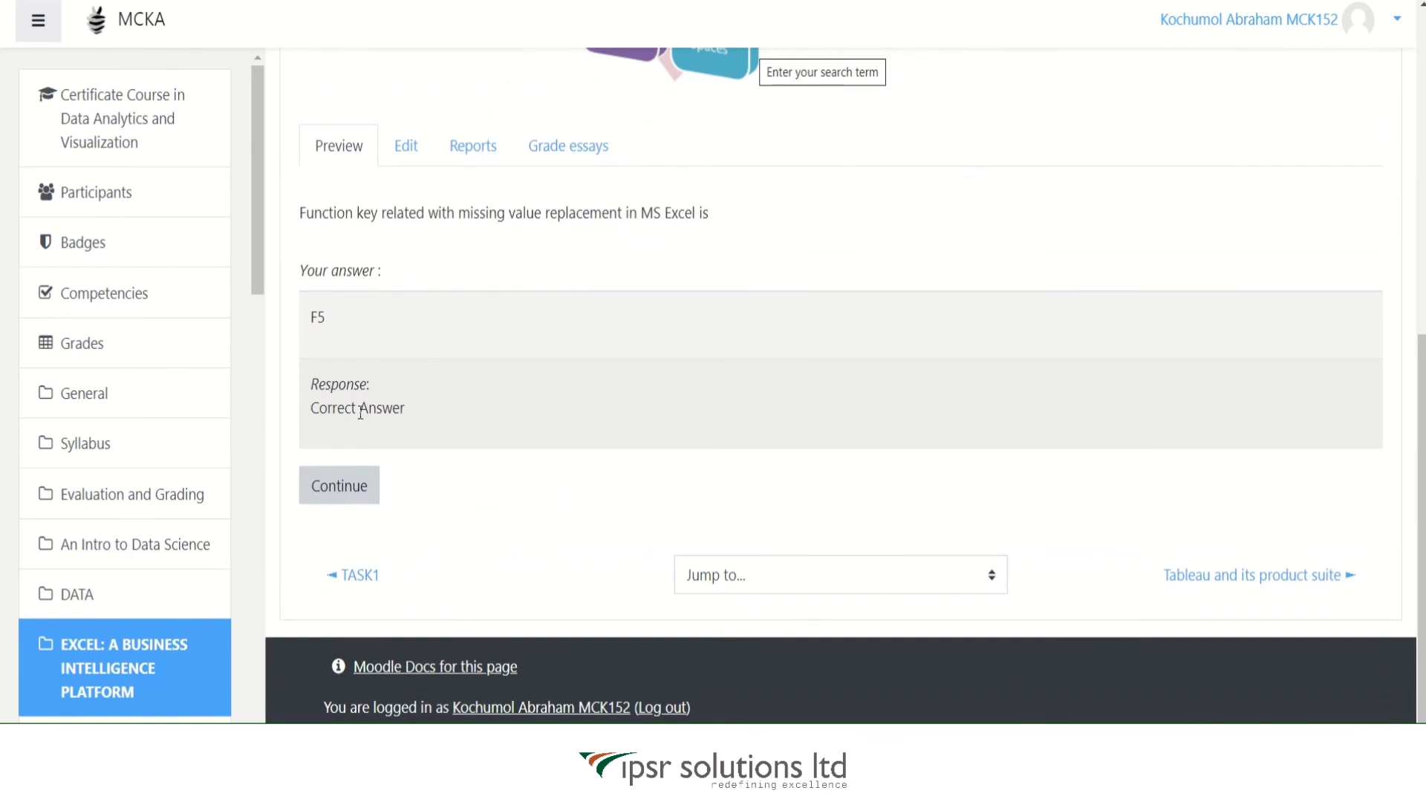
pyautogui.click(355, 491)
# - Review the Remove Duplicates slide in the lesson preview
pyautogui.scroll(-10, 582, 433)
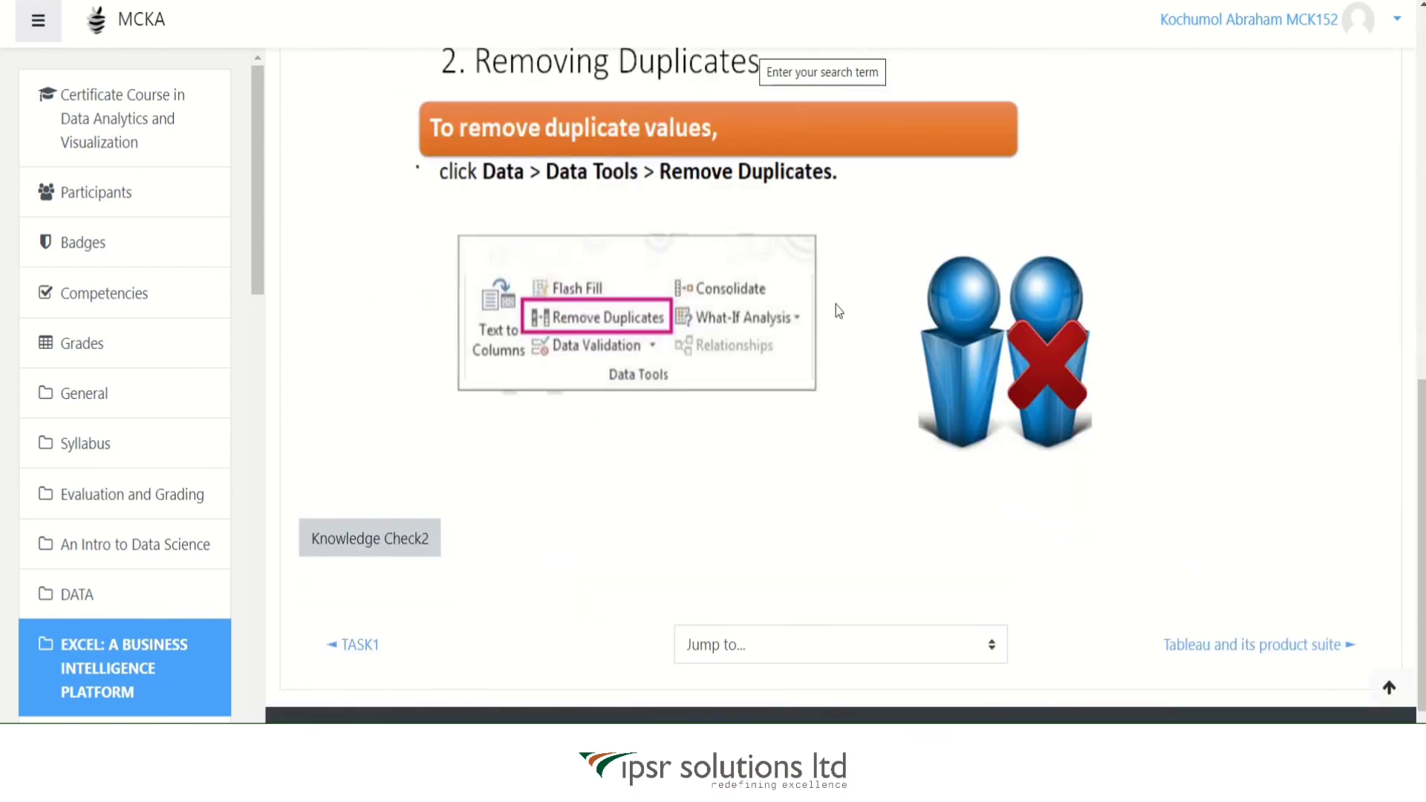
pyautogui.scroll(2, 835, 305)
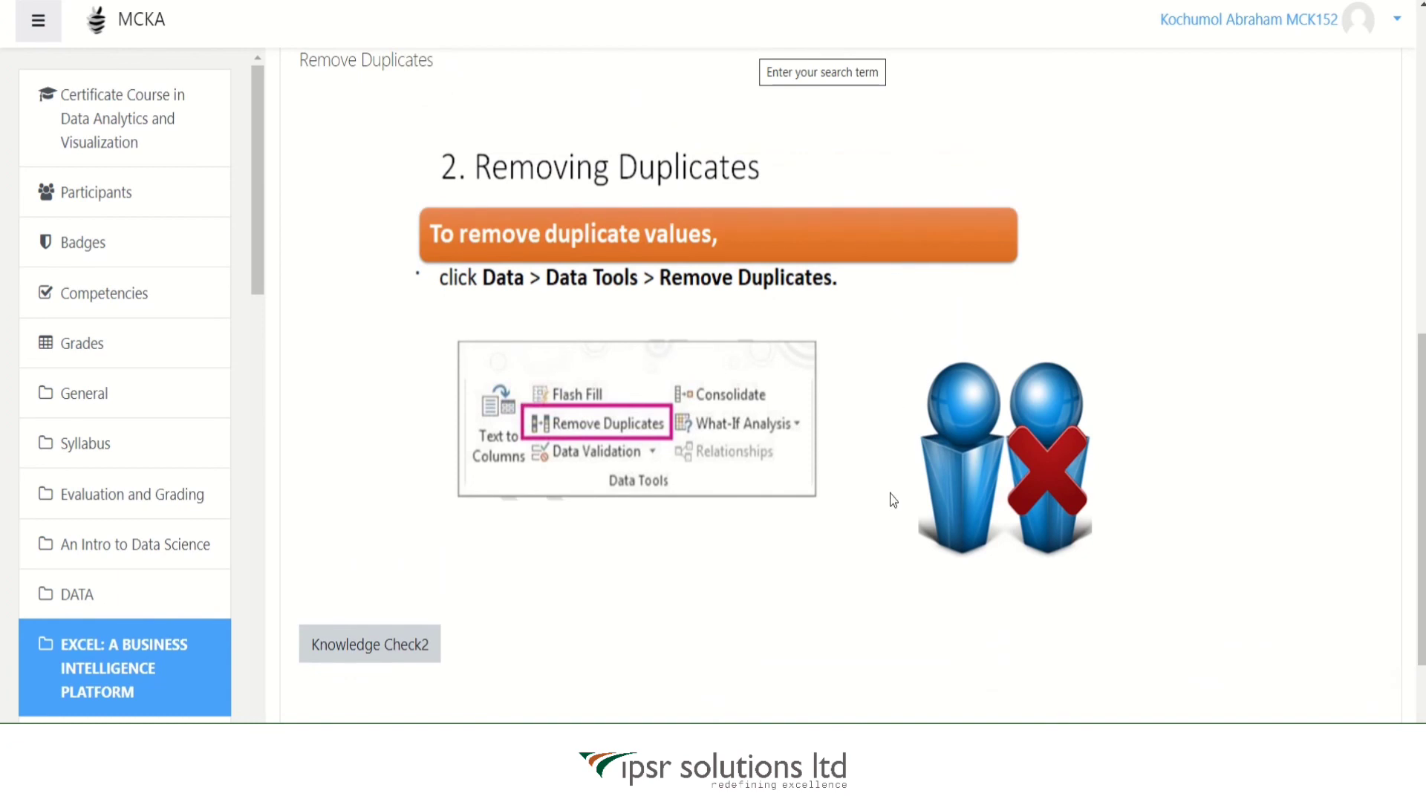
pyautogui.scroll(-2, 903, 494)
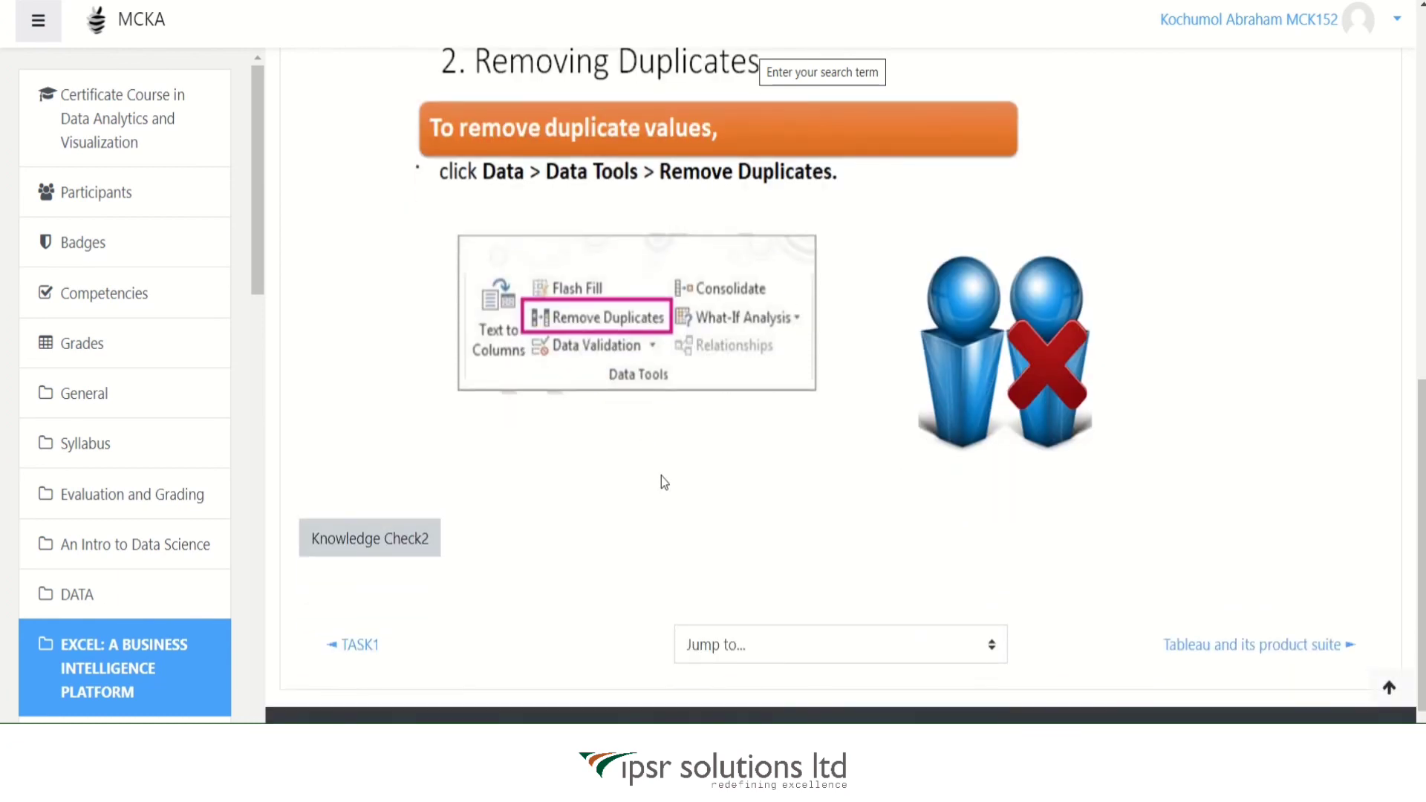
# - Go to the Knowledge Check 2 question in the preview, submit TRIM as the answer, and continue to the end of the lesson
pyautogui.click(370, 538)
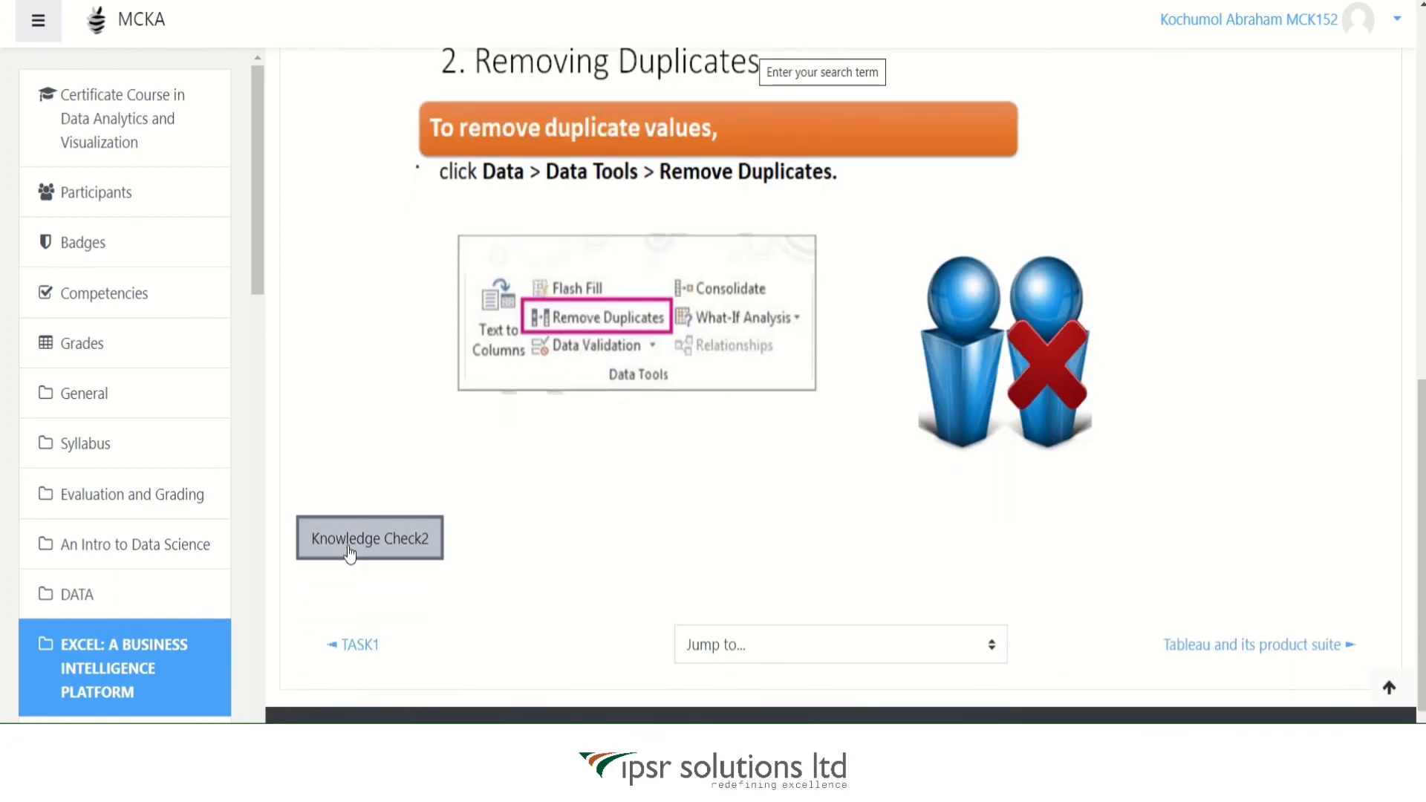
pyautogui.scroll(-8, 715, 446)
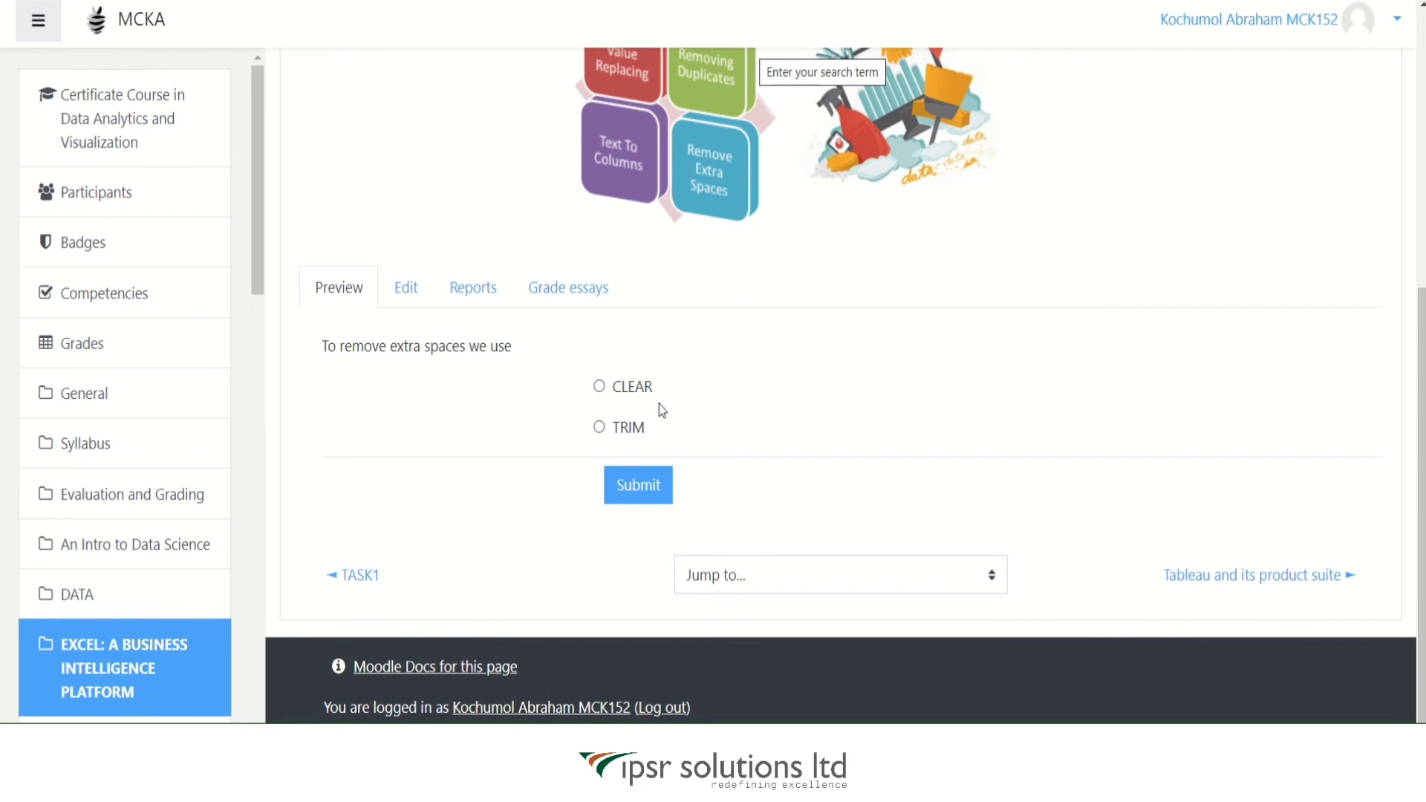
pyautogui.click(599, 427)
pyautogui.click(661, 493)
pyautogui.scroll(-8, 680, 496)
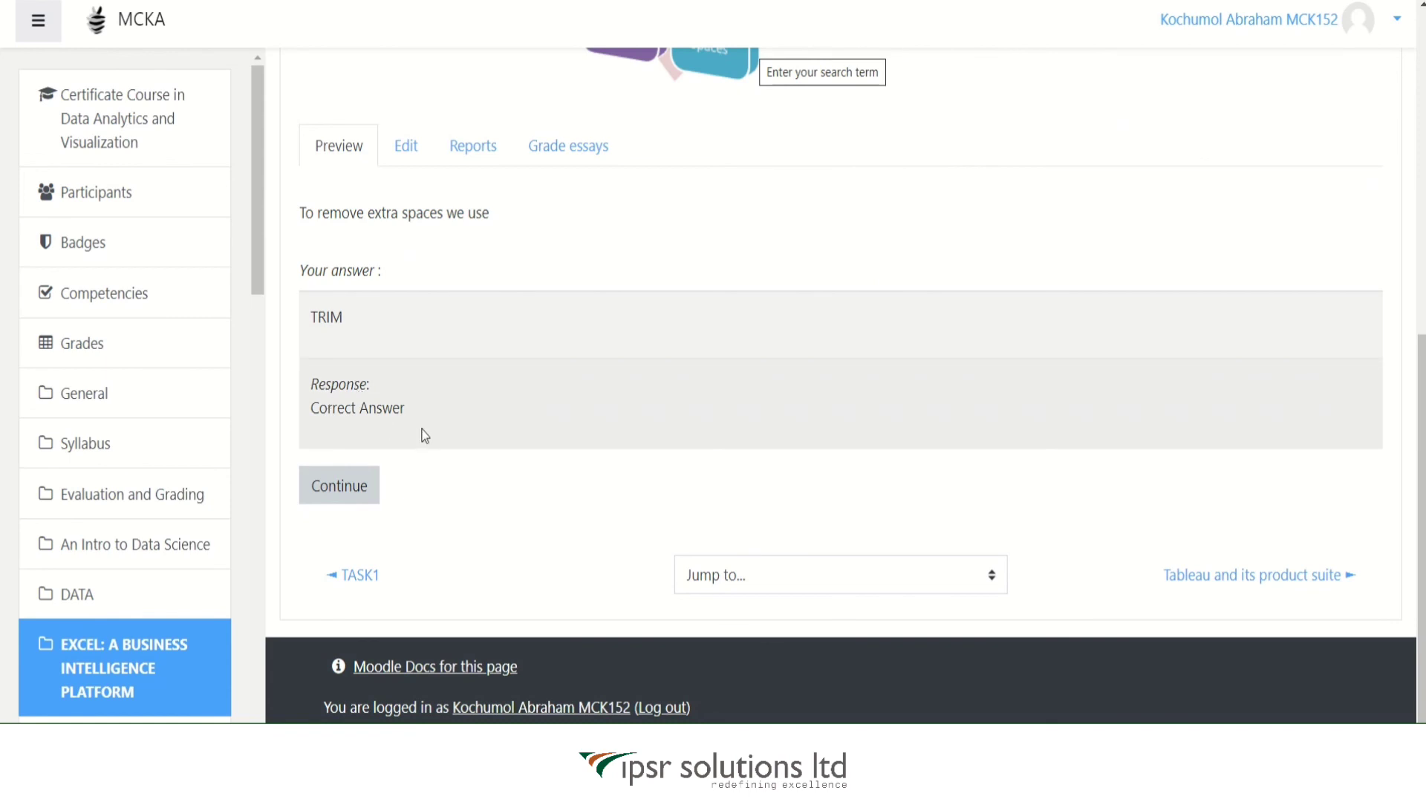
pyautogui.click(348, 493)
pyautogui.scroll(-5, 558, 516)
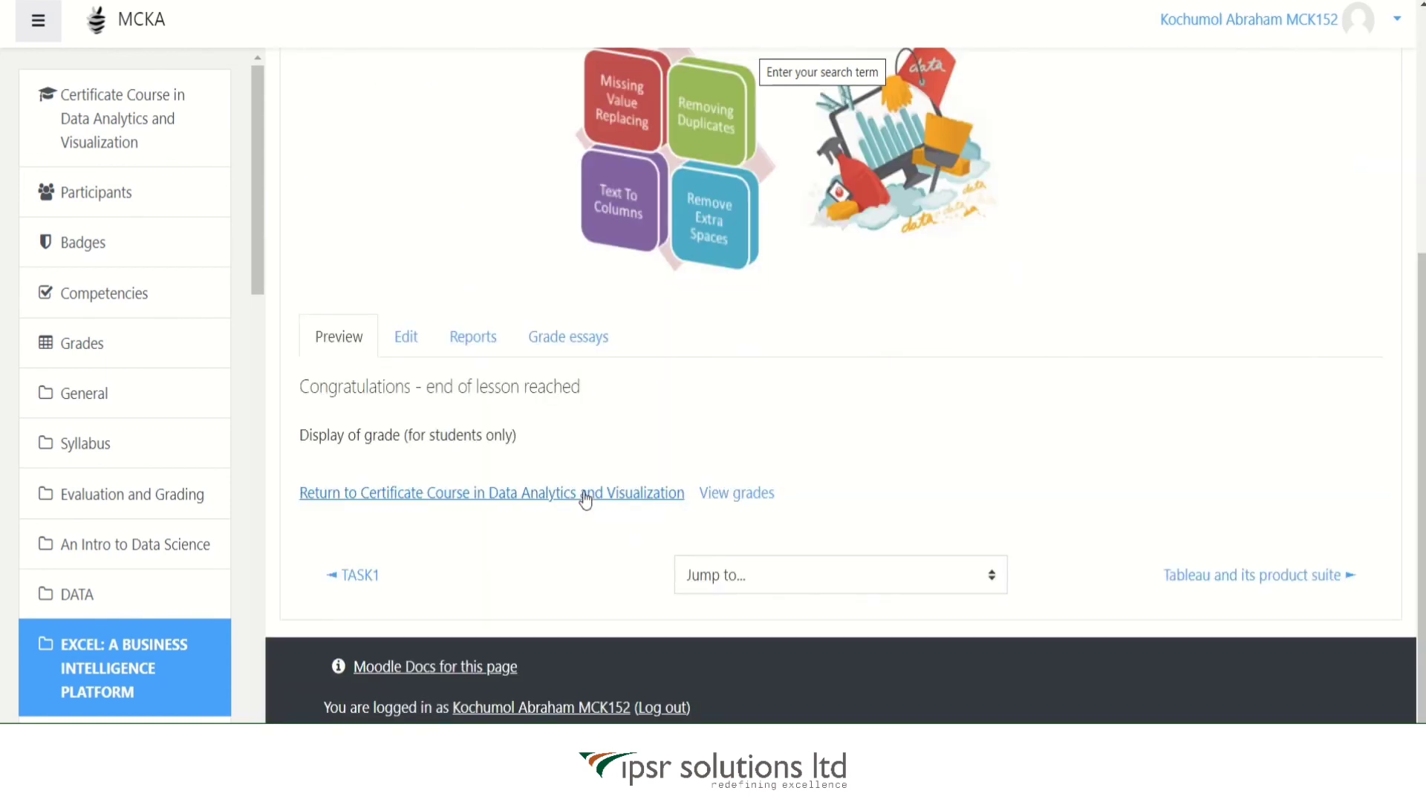